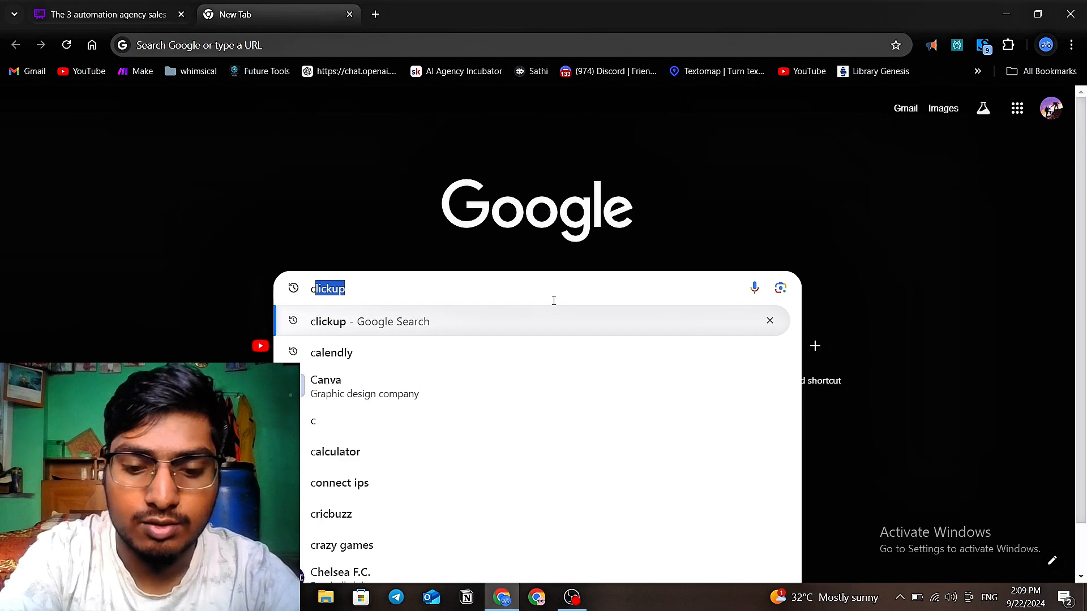
- Search Google for "clickup", open the official ClickUp website and go to its login
{"action": "type", "text": "lickup"}
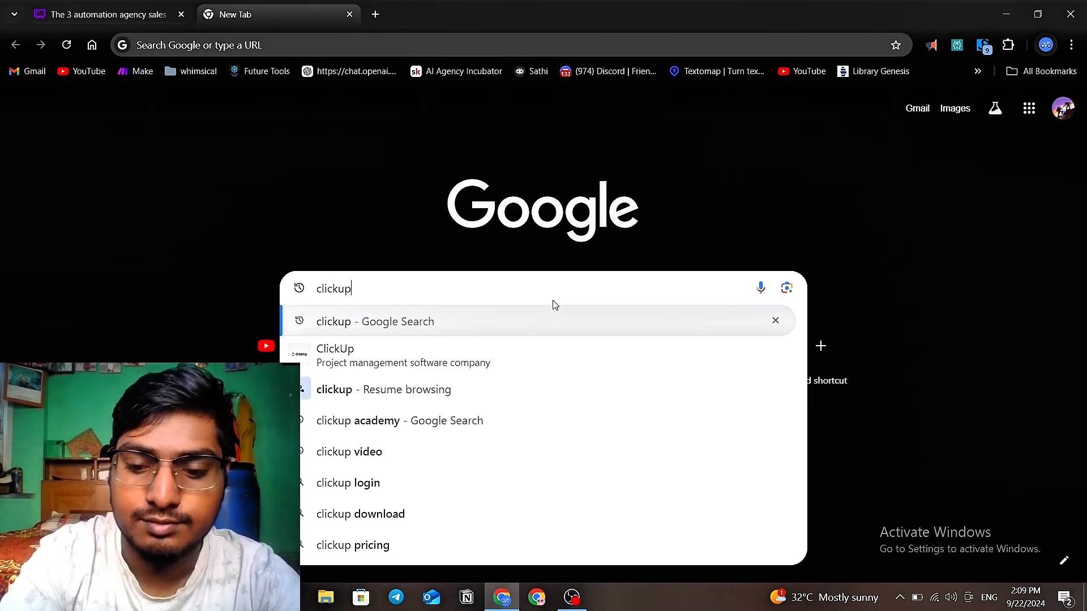
{"action": "key", "text": "Return"}
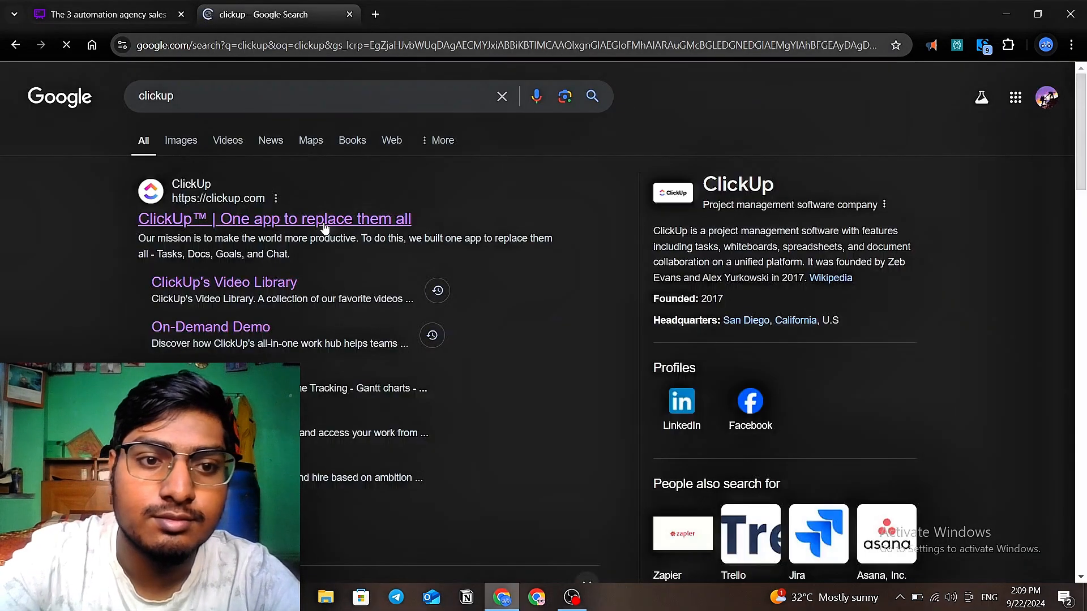
{"action": "left_click", "coordinate": [326, 227]}
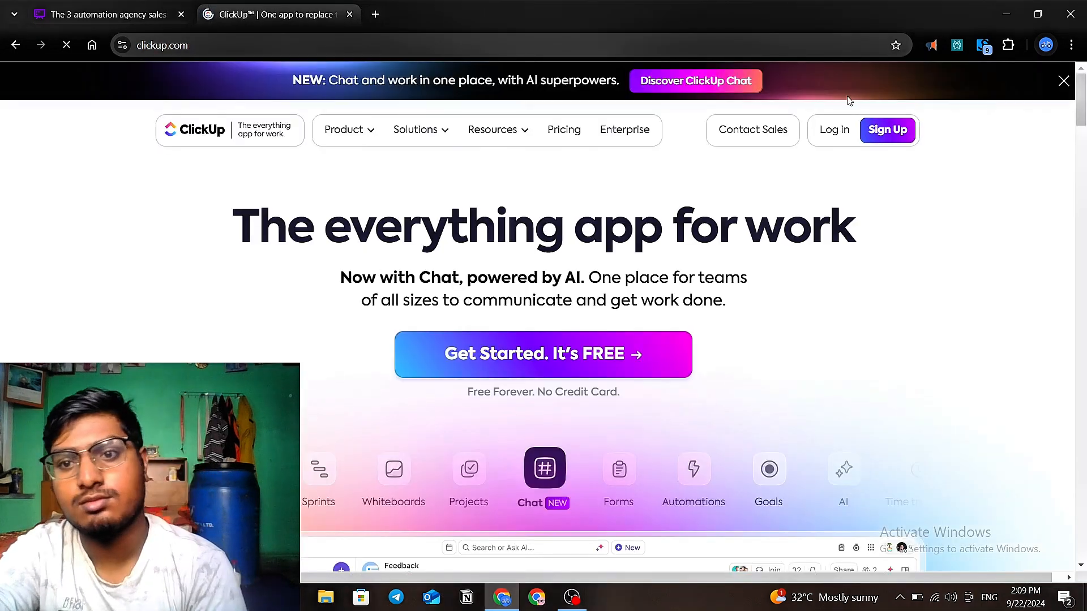
{"action": "left_click", "coordinate": [831, 138]}
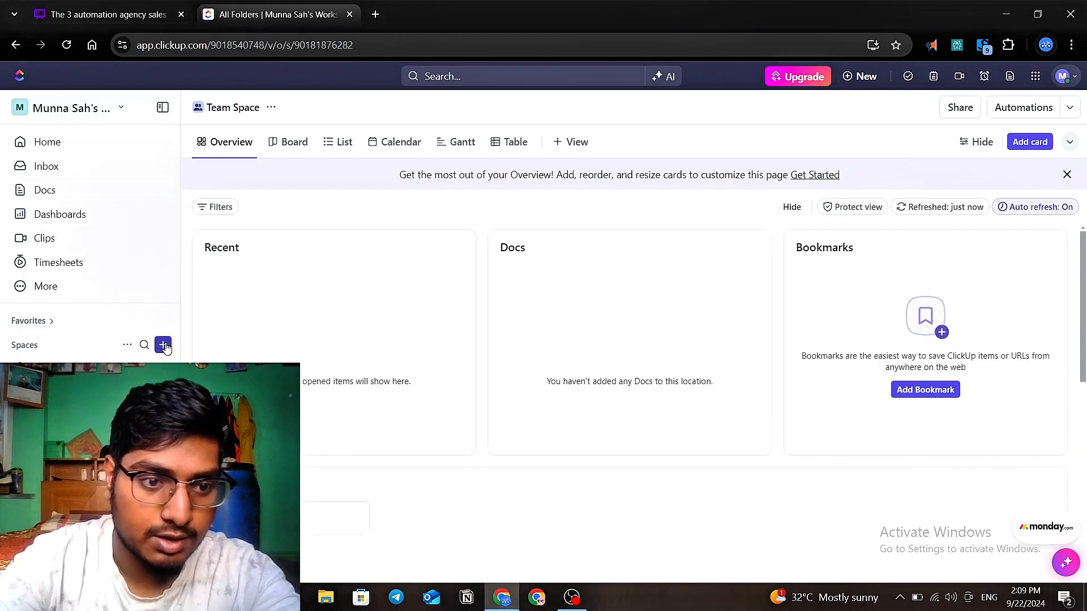
- Create a new space named "sales" with the Starter workflow and no description
{"action": "left_click", "coordinate": [163, 346]}
{"action": "type", "text": "saw"}
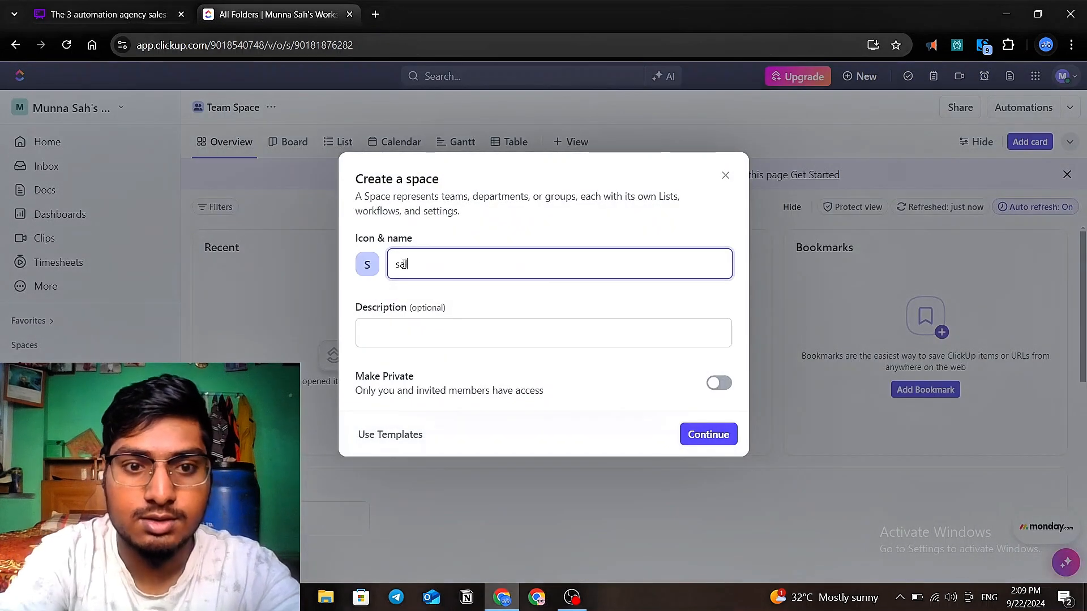
{"action": "key", "text": "BackSpace"}
{"action": "key", "text": "BackSpace"}
{"action": "key", "text": "BackSpace"}
{"action": "type", "text": "les"}
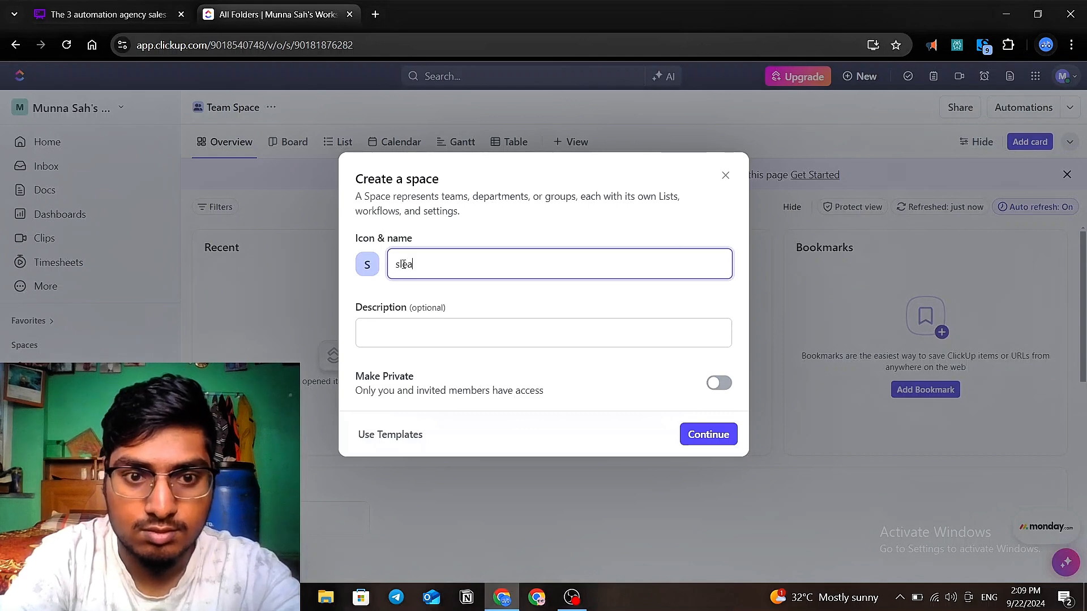
{"action": "key", "text": "BackSpace"}
{"action": "key", "text": "BackSpace"}
{"action": "key", "text": "BackSpace"}
{"action": "type", "text": "ales"}
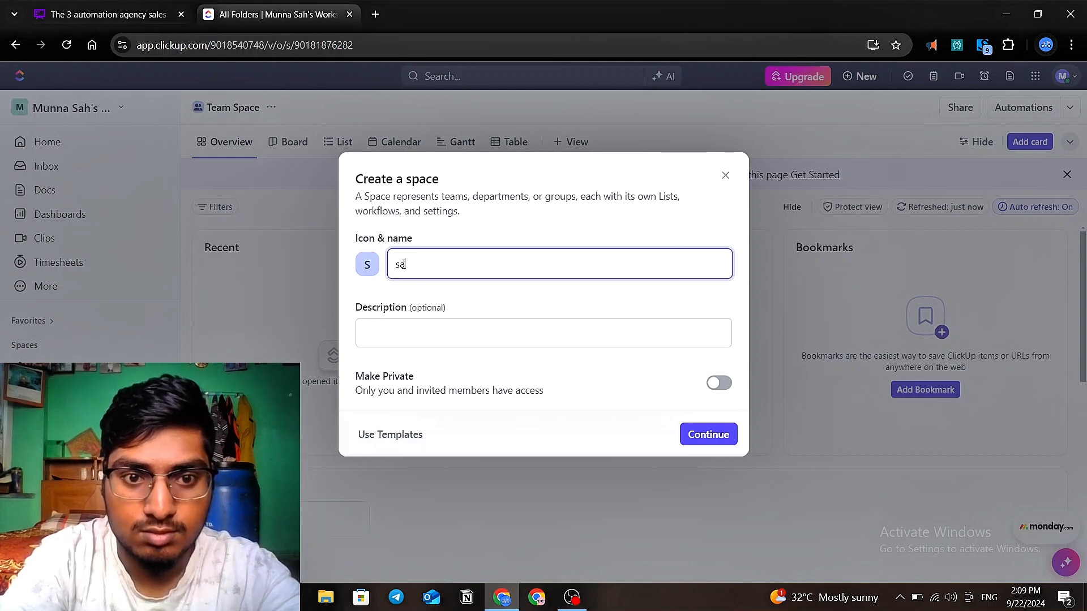
{"action": "left_click", "coordinate": [473, 341]}
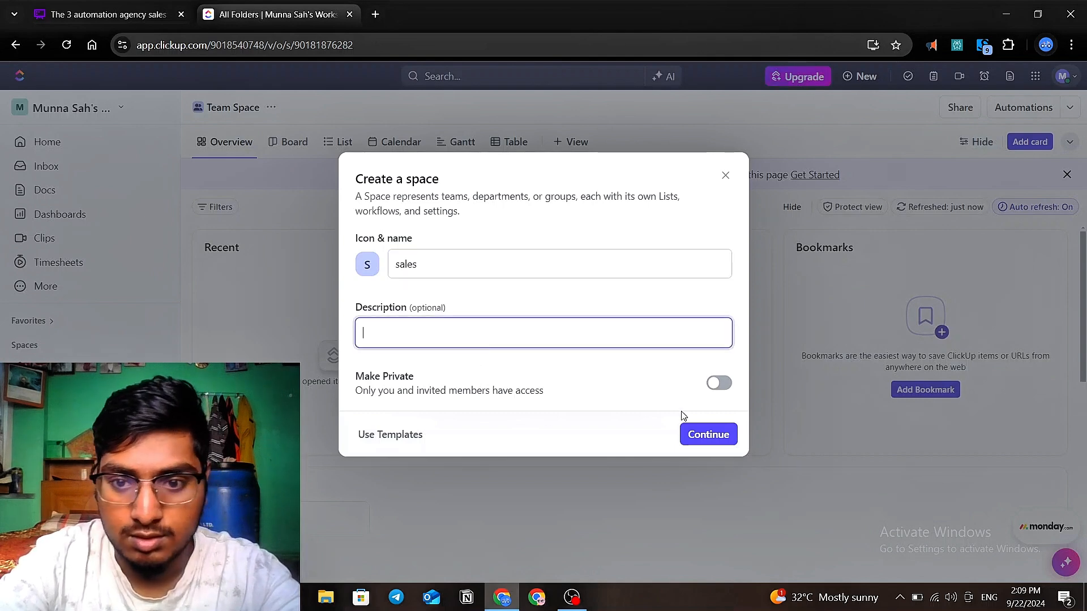
{"action": "left_click", "coordinate": [709, 435]}
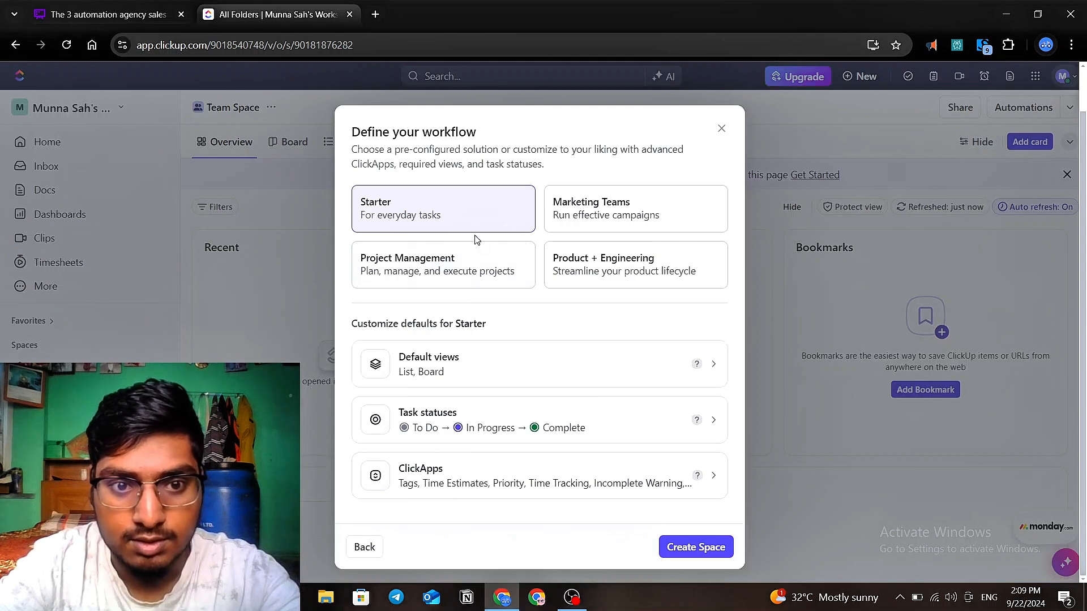
{"action": "left_click", "coordinate": [692, 549]}
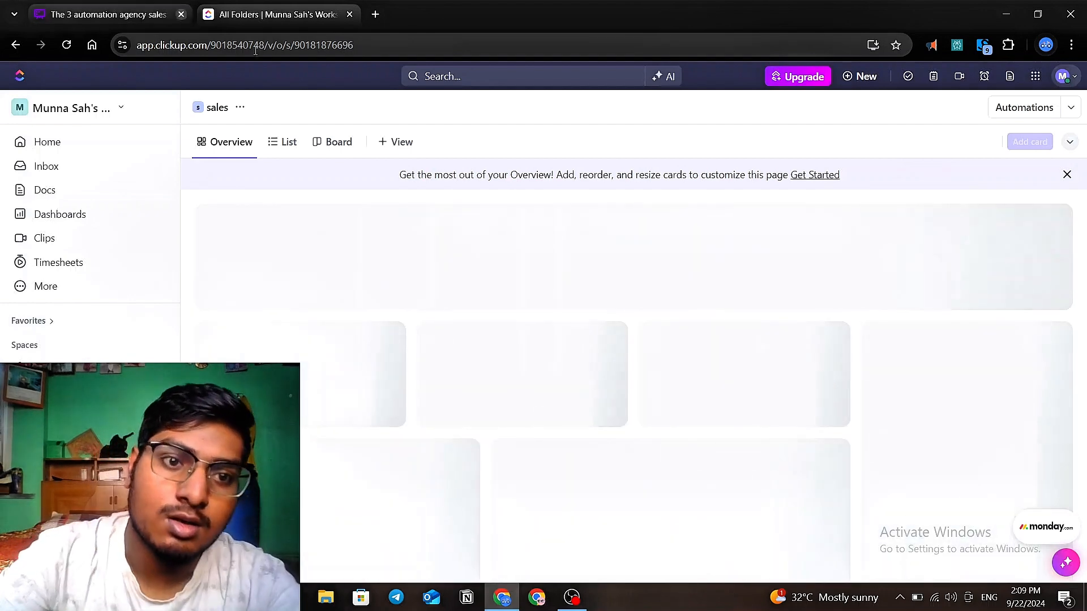
- Show the sales space in its List view
{"action": "left_click", "coordinate": [278, 143]}
{"action": "left_click", "coordinate": [278, 143]}
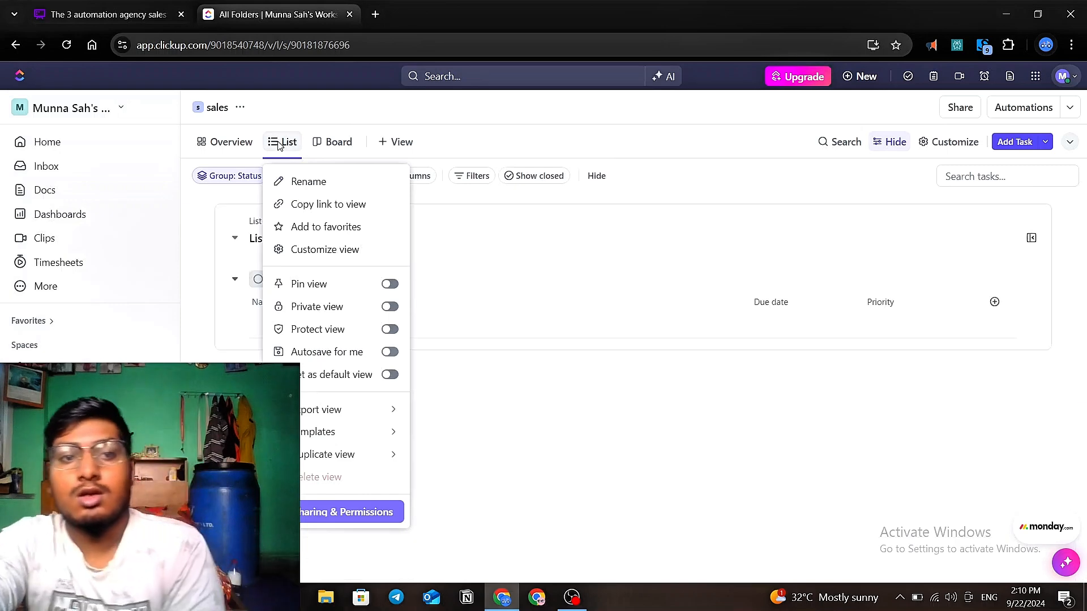
{"action": "key", "text": "Escape"}
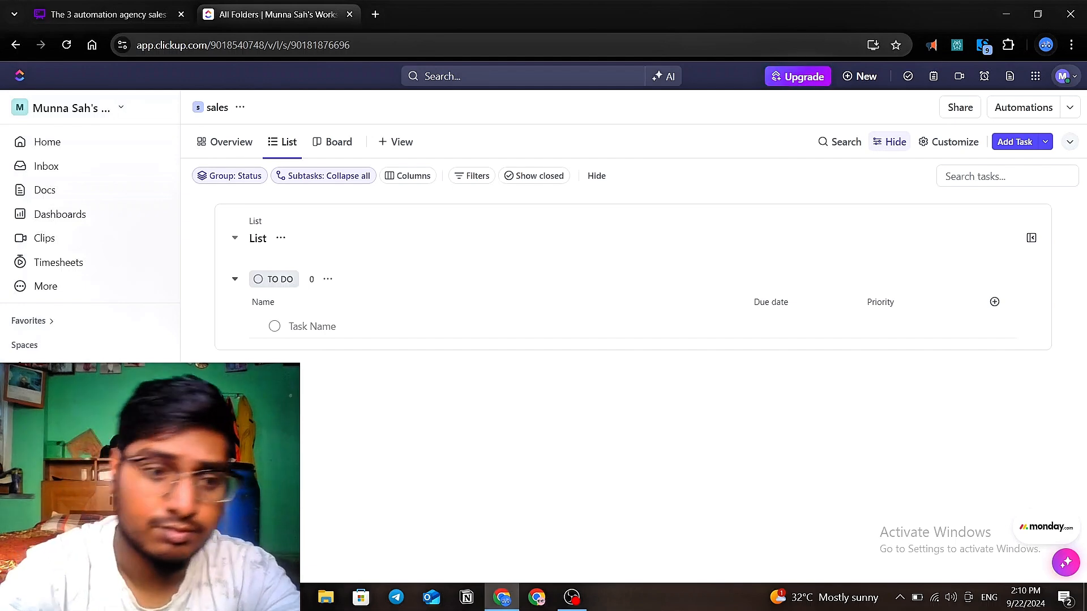
- Find the existing Status field by searching for "status" and add it as a column to the task list
{"action": "left_click", "coordinate": [328, 331]}
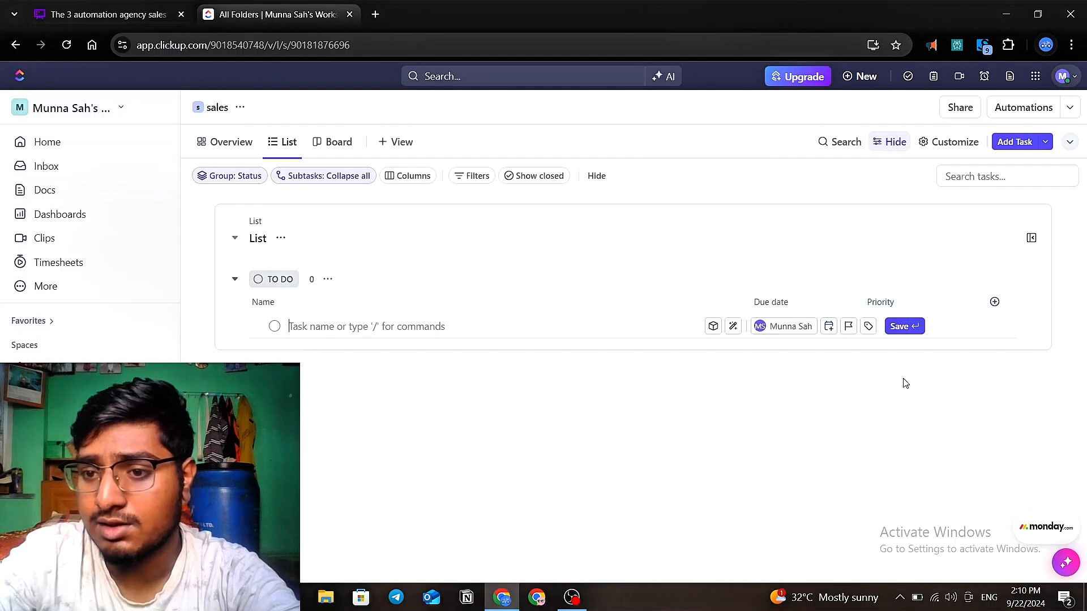
{"action": "left_click", "coordinate": [990, 309]}
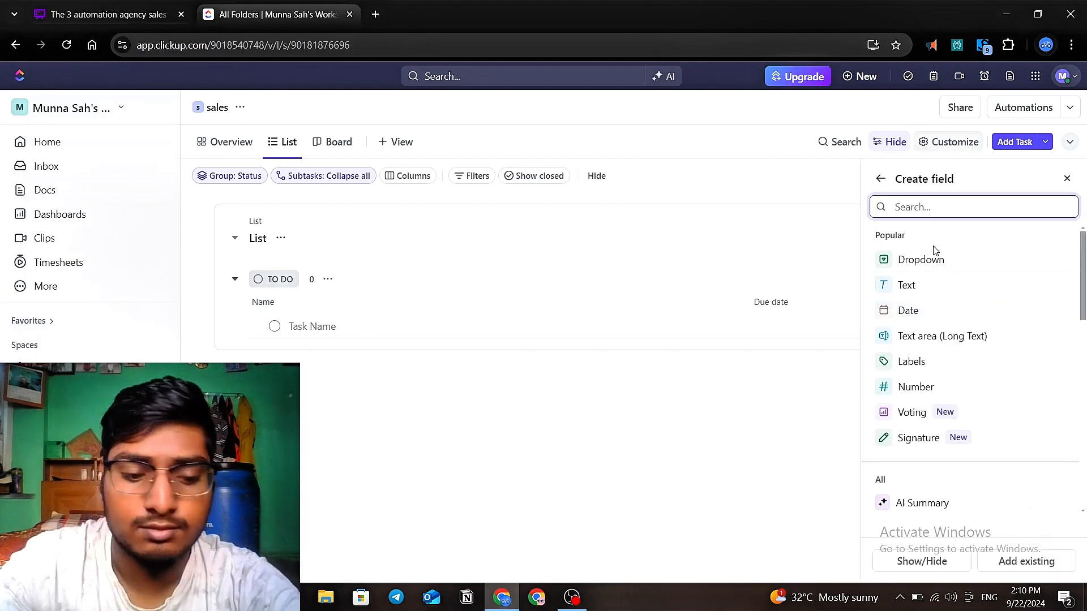
{"action": "type", "text": "stat"}
{"action": "key", "text": "BackSpace"}
{"action": "key", "text": "BackSpace"}
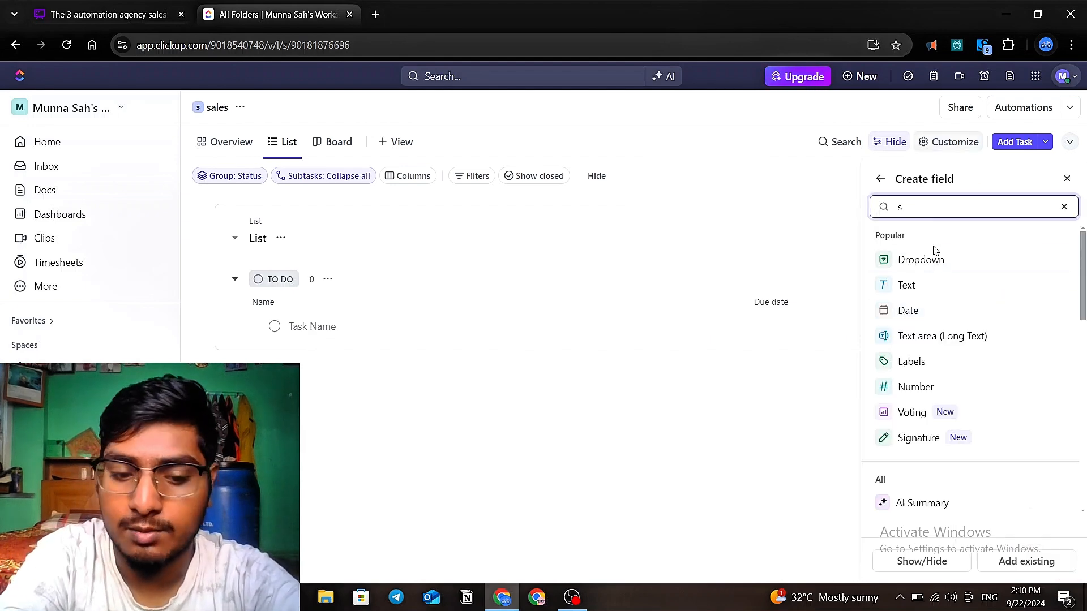
{"action": "type", "text": "tatu"}
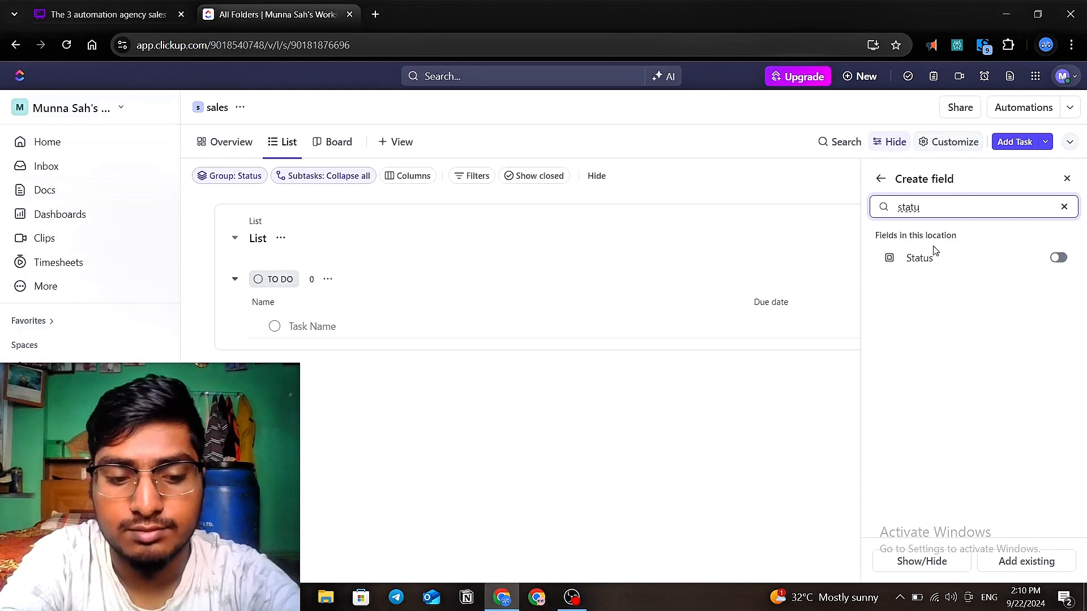
{"action": "type", "text": "s"}
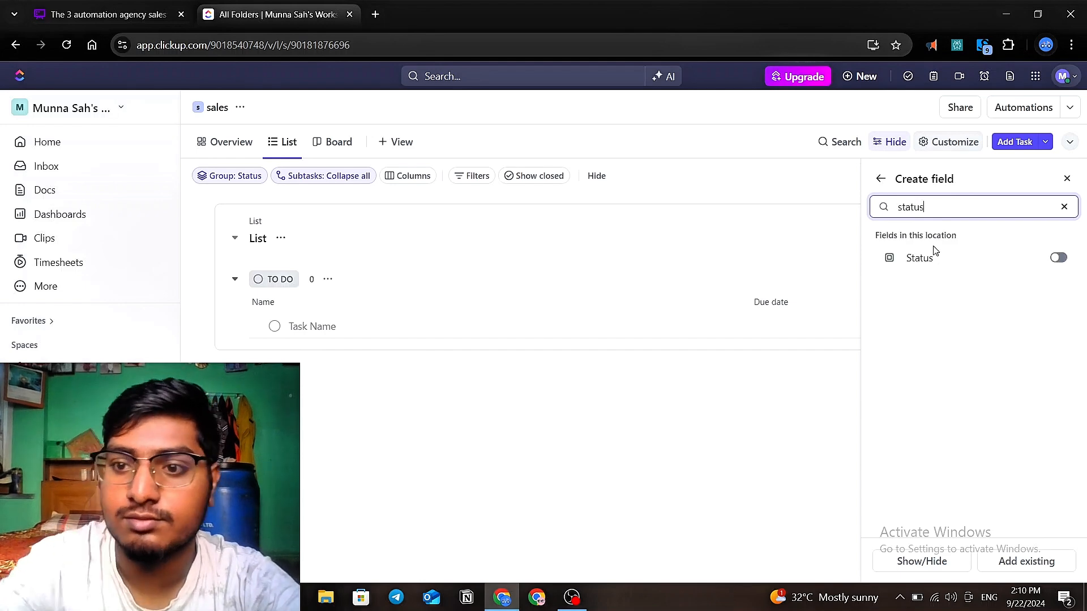
{"action": "left_click", "coordinate": [1058, 258]}
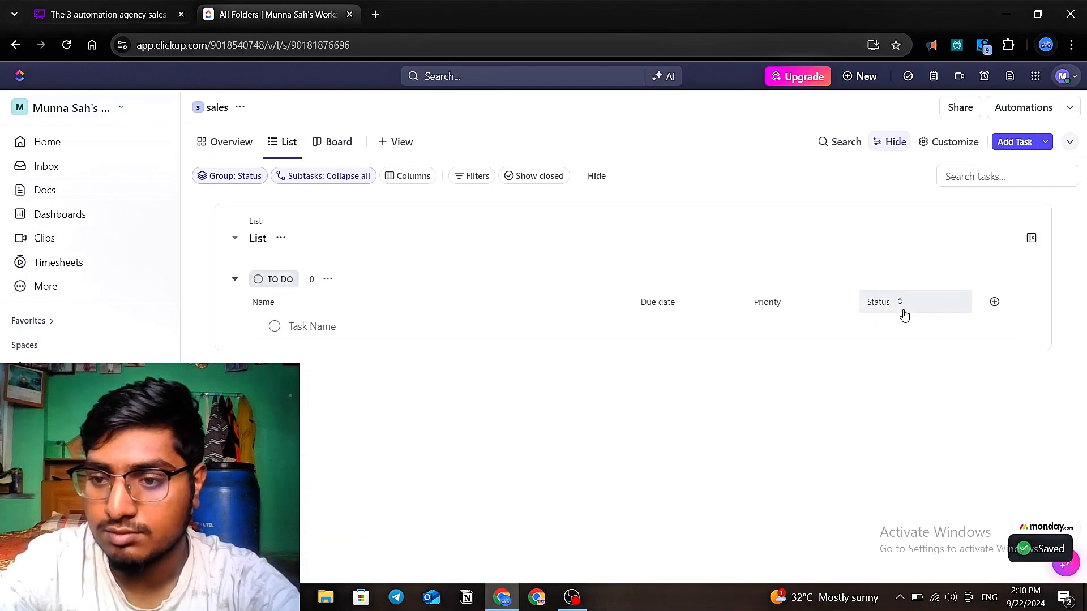
- Start creating a new custom field of type Dropdown named "Phase" for the task list
{"action": "left_click", "coordinate": [996, 304]}
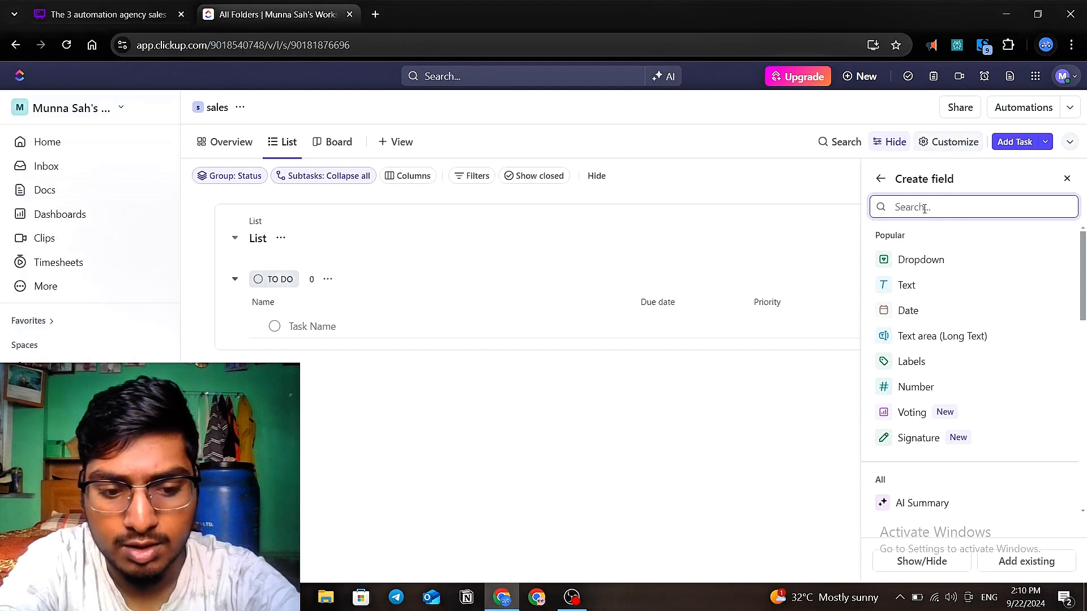
{"action": "type", "text": "drp"}
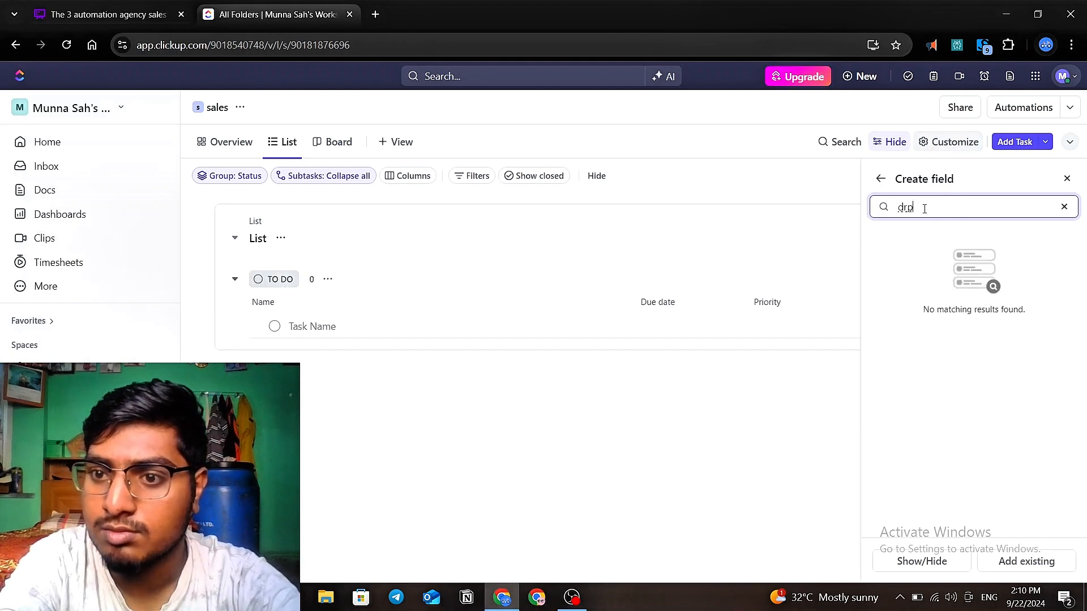
{"action": "key", "text": "BackSpace"}
{"action": "key", "text": "BackSpace"}
{"action": "key", "text": "BackSpace"}
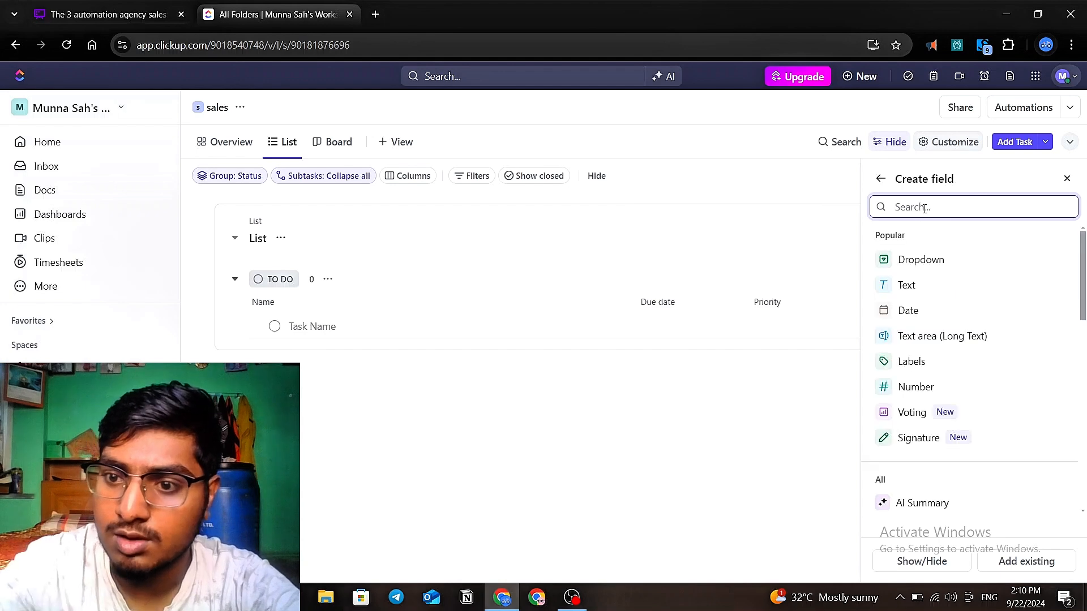
{"action": "left_click", "coordinate": [923, 264]}
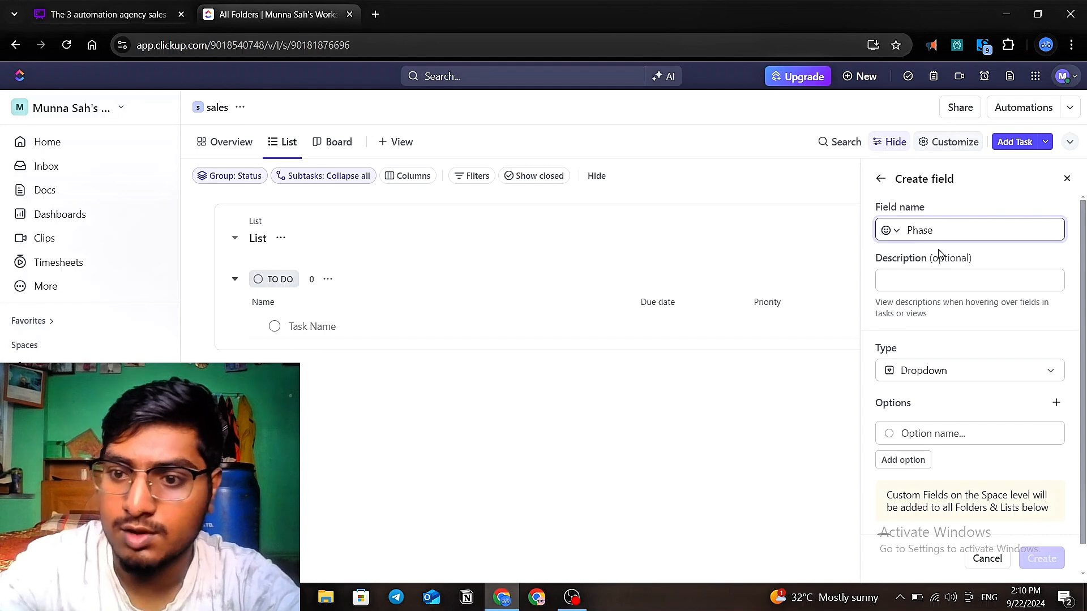
{"action": "scroll", "coordinate": [939, 311], "scroll_direction": "down", "scroll_amount": 1}
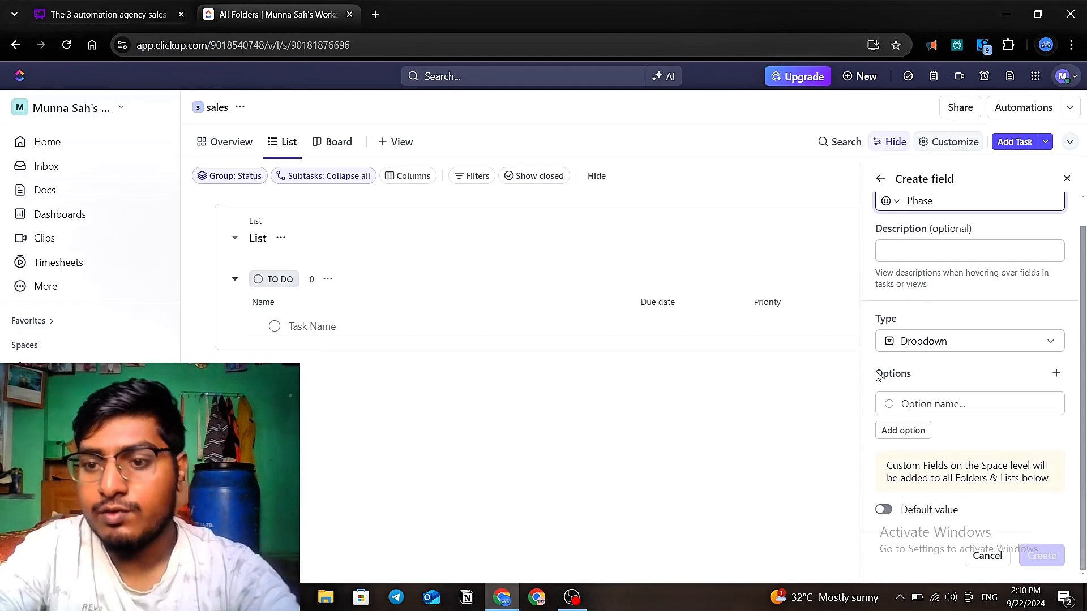
- Look up the status values in the Whimsical sales flows board and return to the ClickUp field form
{"action": "left_click", "coordinate": [64, 4]}
{"action": "scroll", "coordinate": [818, 205], "scroll_direction": "up", "scroll_amount": 5}
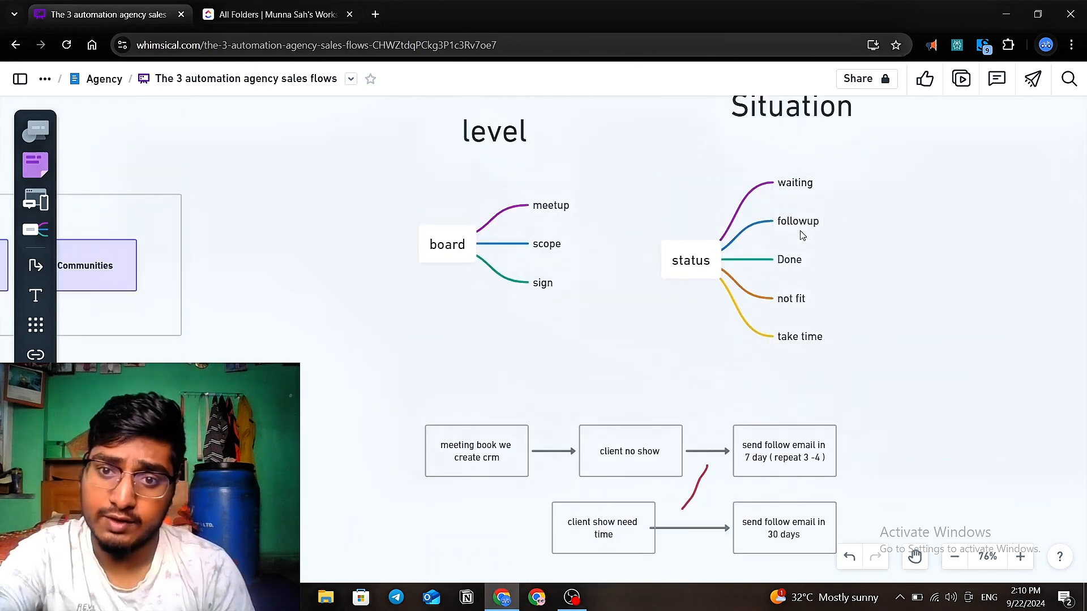
{"action": "left_click", "coordinate": [286, 12]}
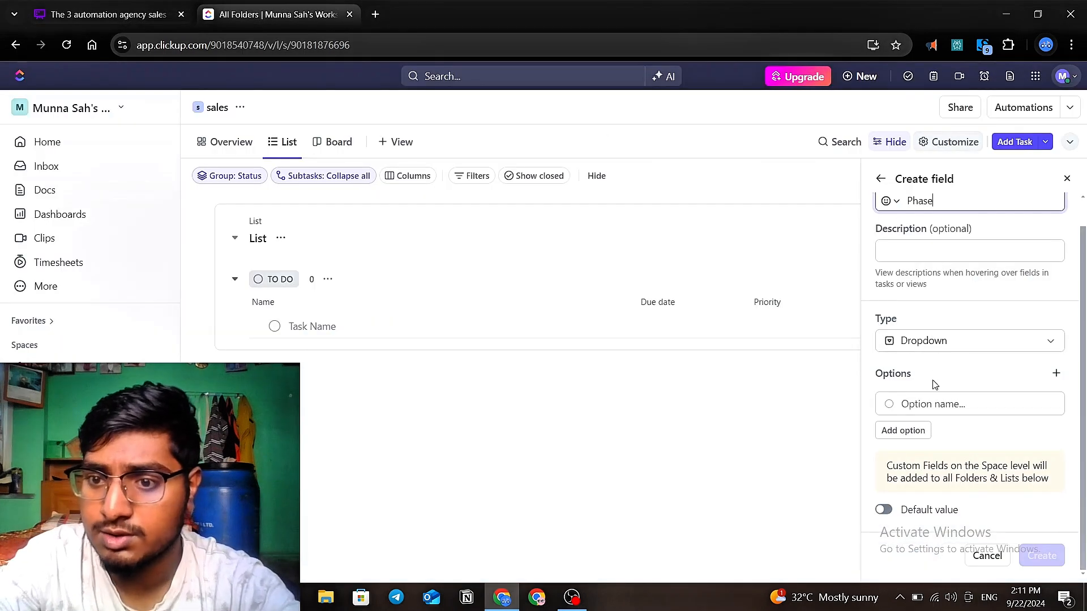
- Enter "Waiting" and "Followup" as the first two options of the Phase dropdown
{"action": "left_click", "coordinate": [943, 402]}
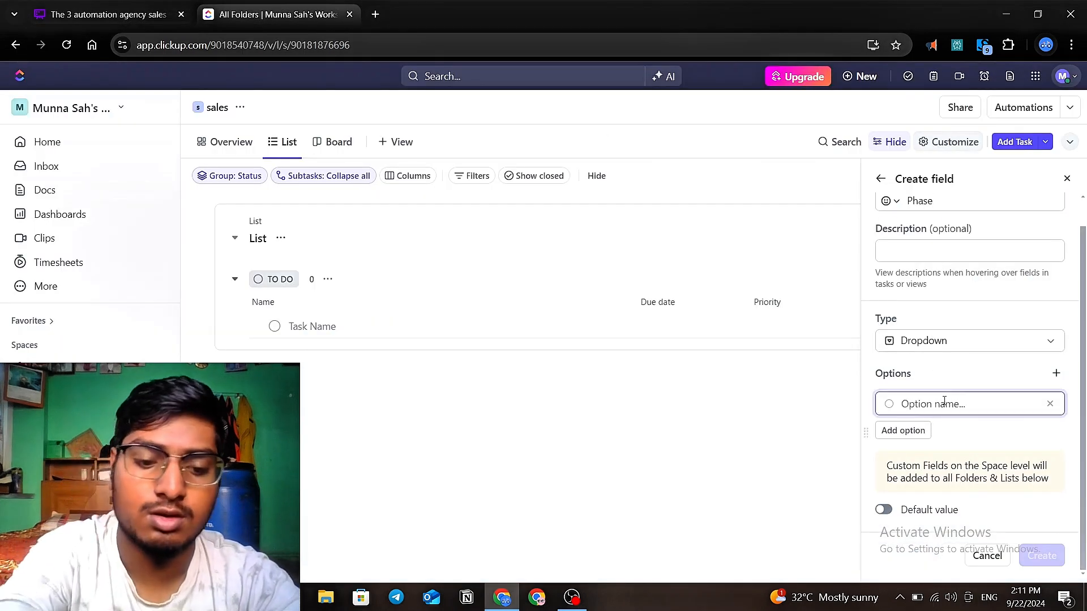
{"action": "type", "text": "w"}
{"action": "key", "text": "BackSpace"}
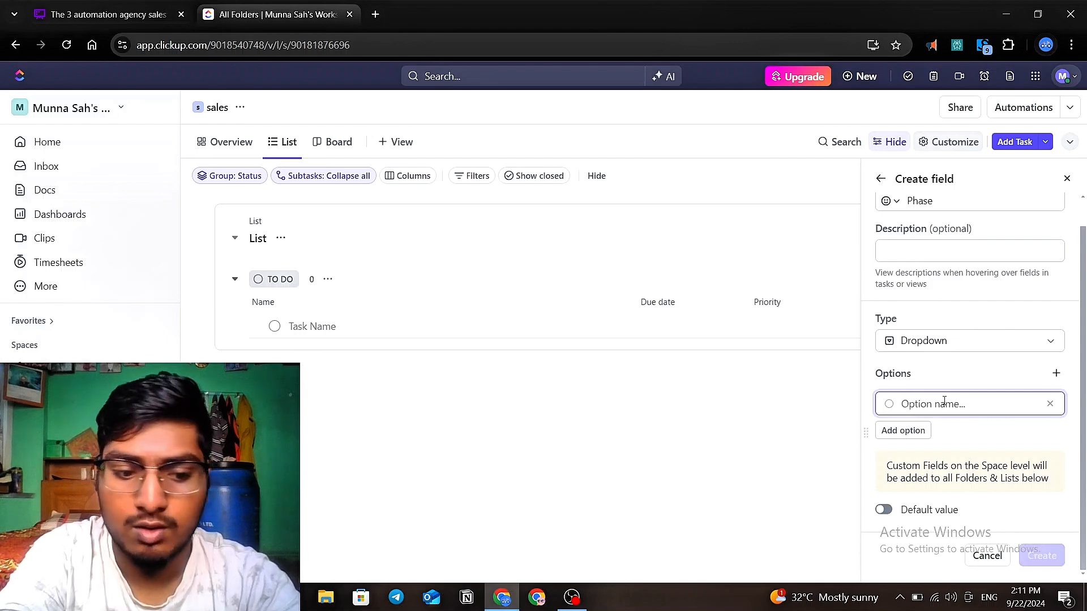
{"action": "type", "text": "Waiting"}
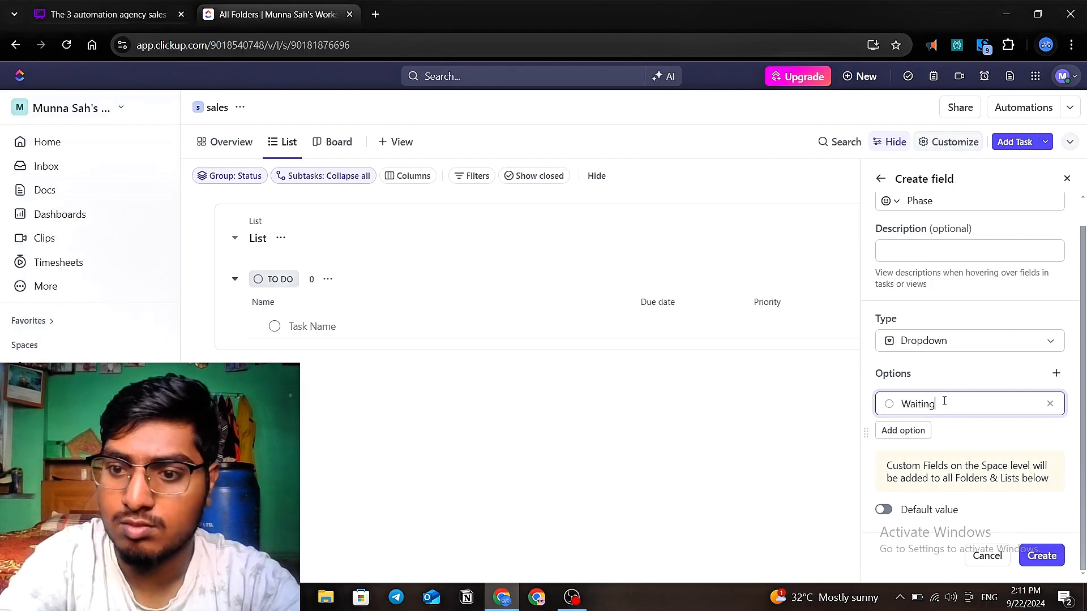
{"action": "key", "text": "Return"}
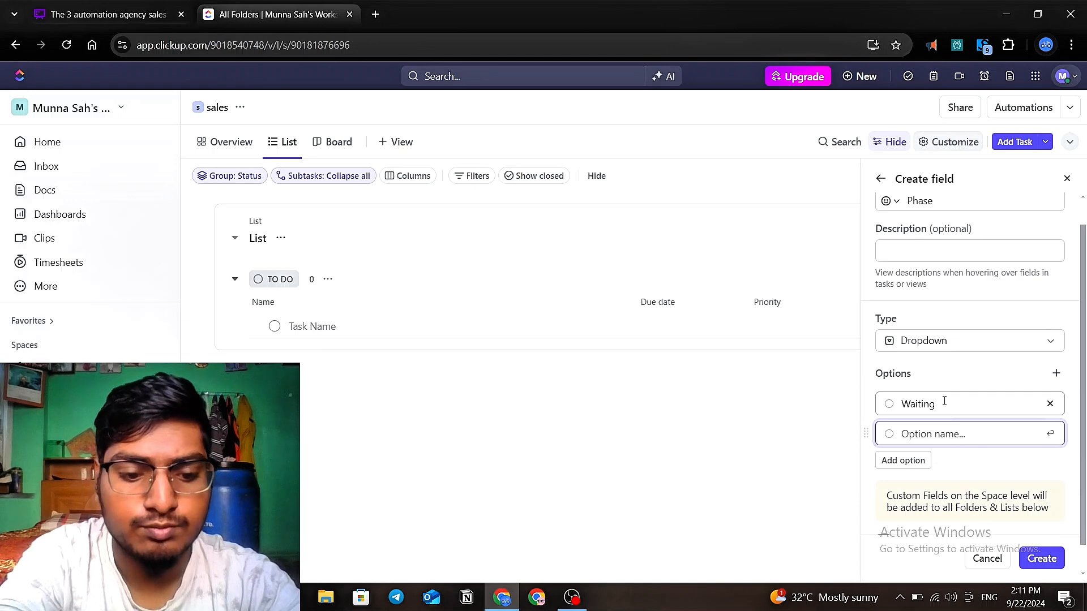
{"action": "type", "text": "Odn"}
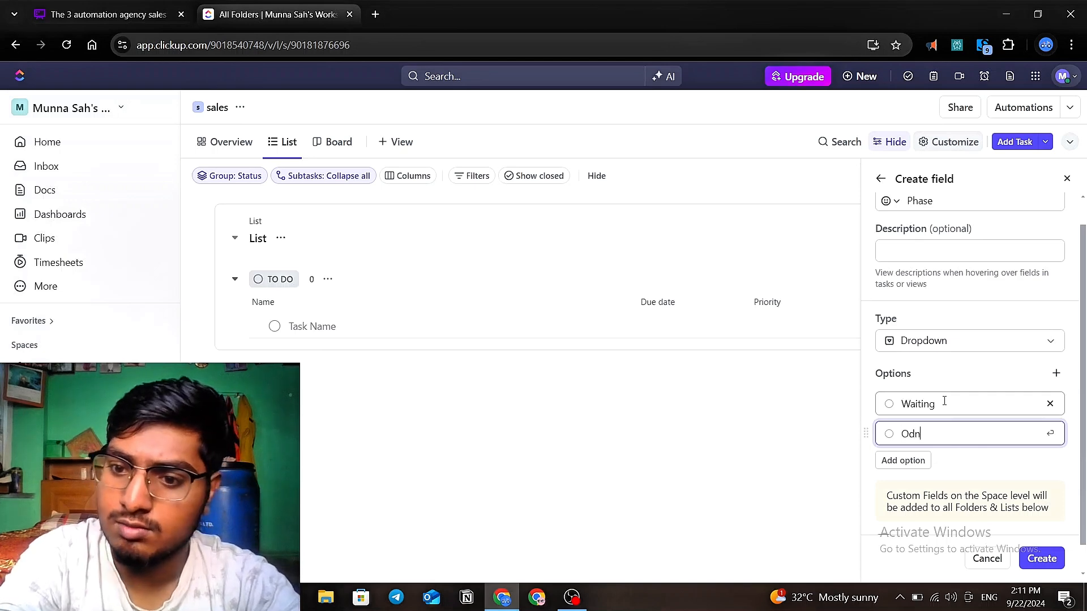
{"action": "key", "text": "BackSpace"}
{"action": "key", "text": "BackSpace"}
{"action": "type", "text": "Followu"}
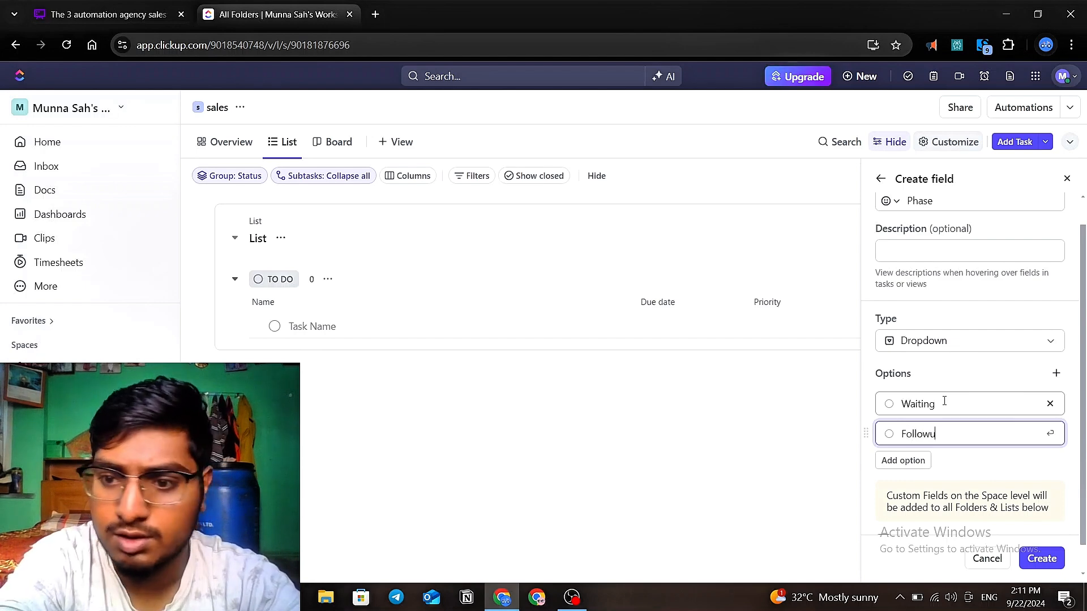
{"action": "type", "text": "p"}
{"action": "key", "text": "Return"}
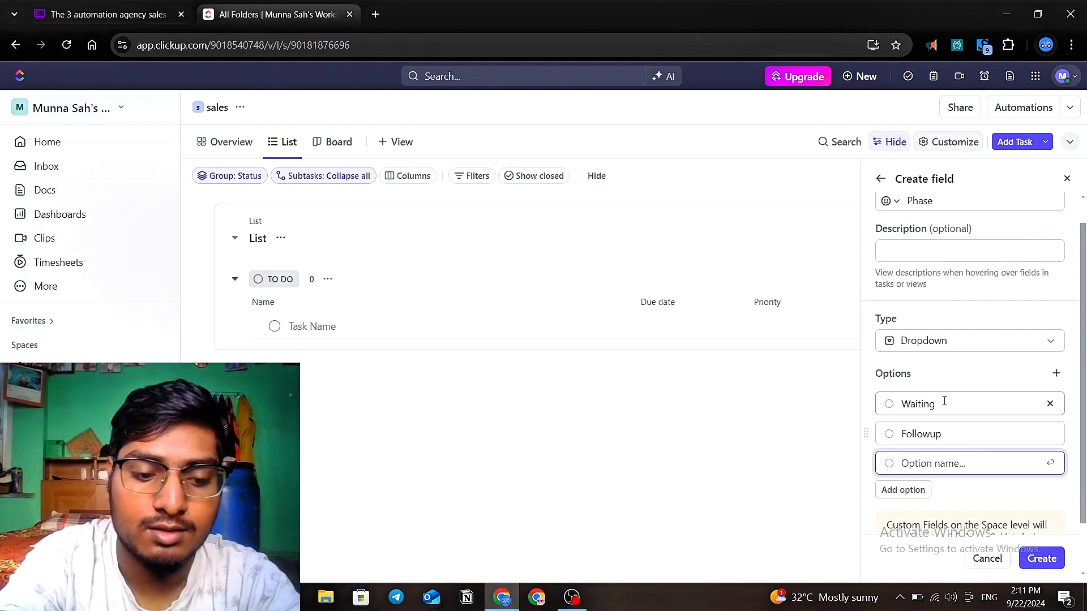
- Add "Done", "No fit" and "Time need" as further options of the Phase dropdown
{"action": "type", "text": "Done"}
{"action": "key", "text": "Return"}
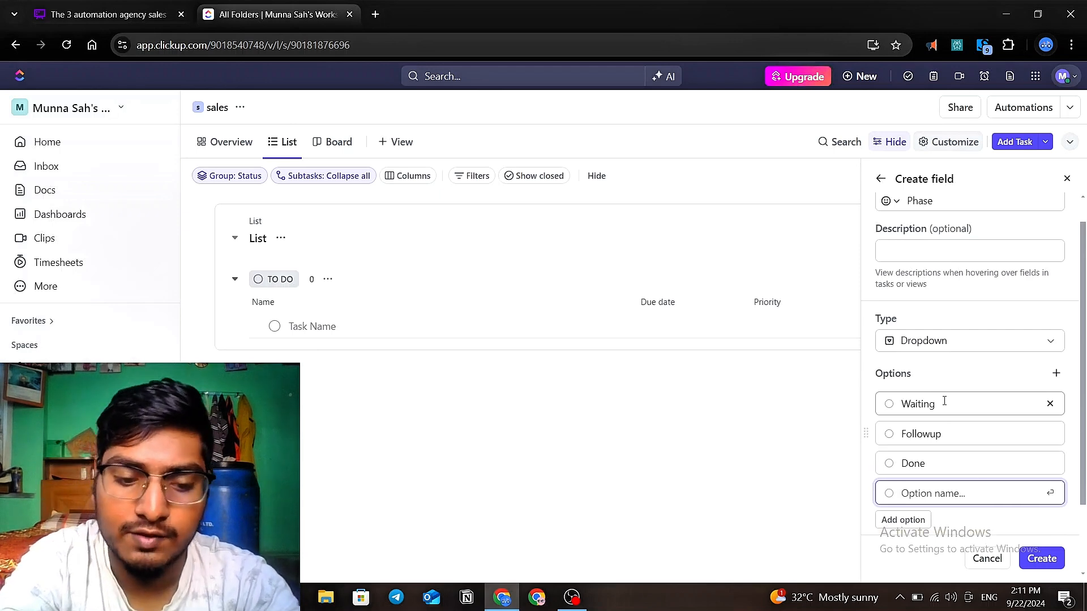
{"action": "type", "text": "ON"}
{"action": "key", "text": "BackSpace"}
{"action": "key", "text": "BackSpace"}
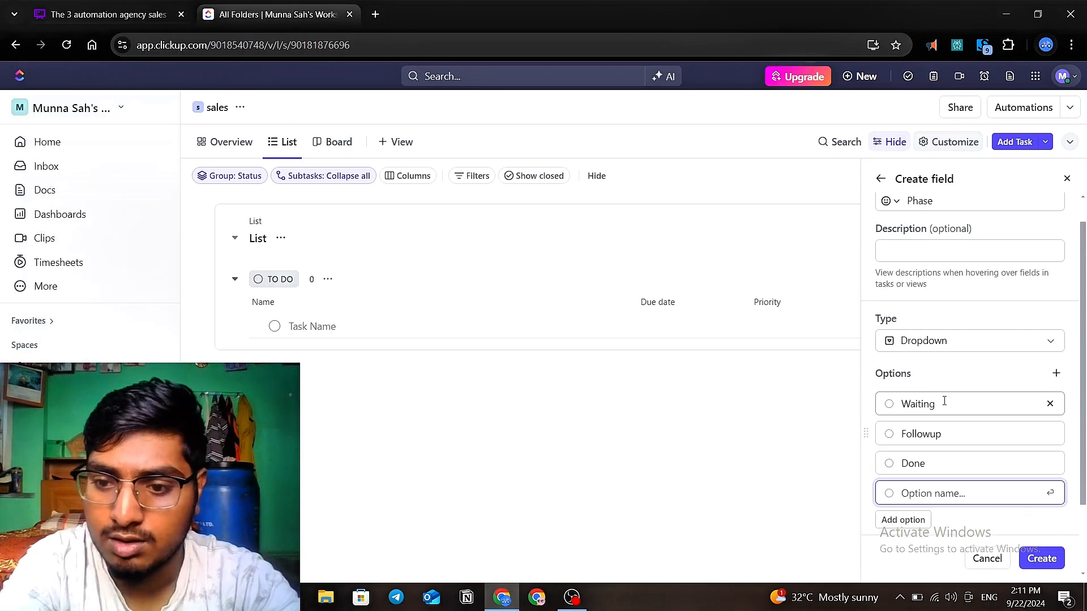
{"action": "type", "text": "No f"}
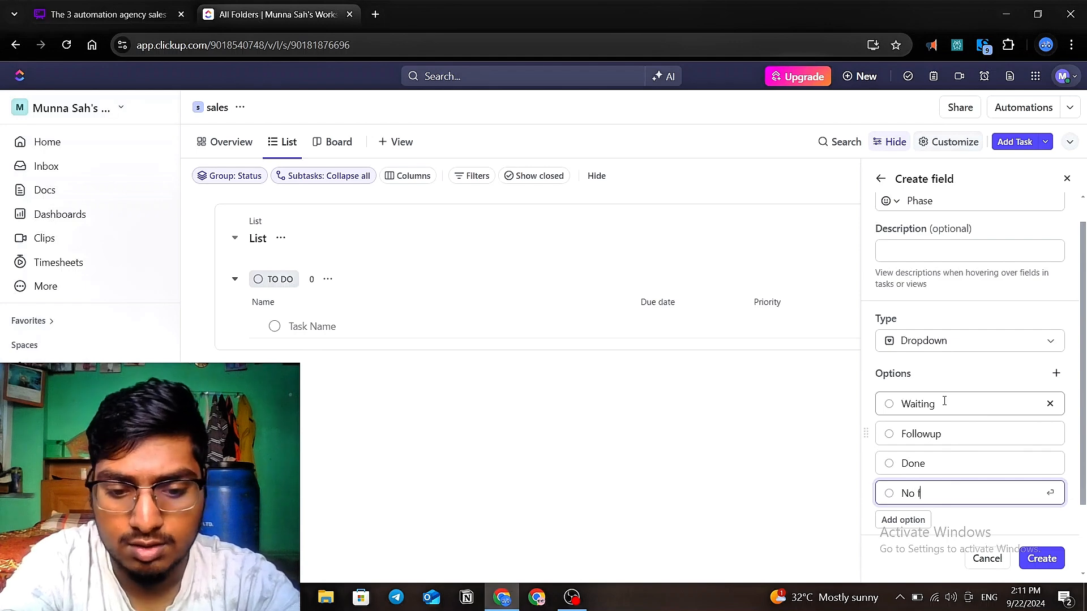
{"action": "type", "text": "i"}
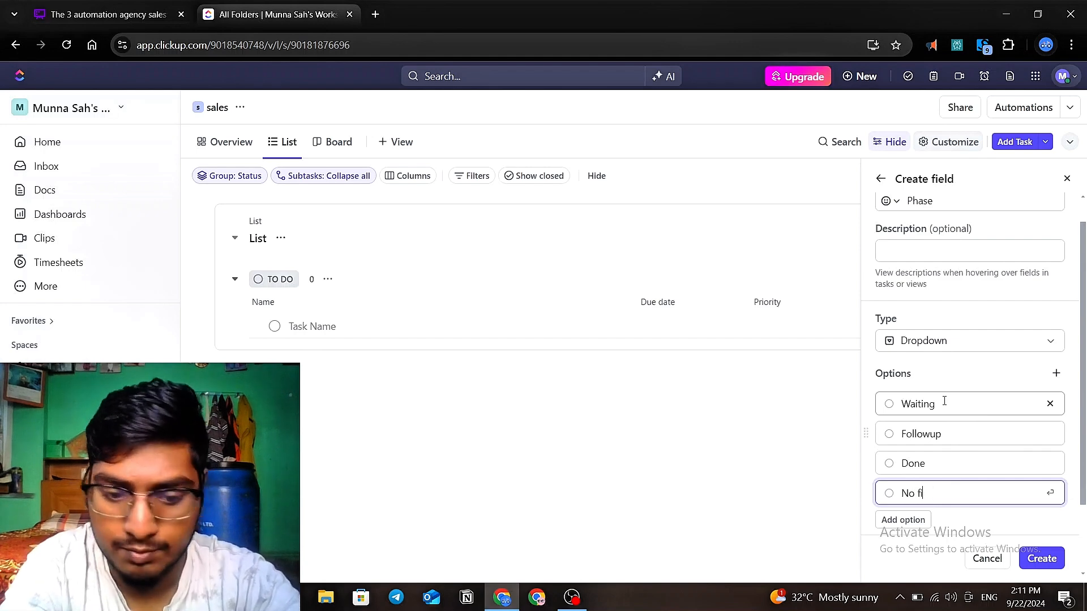
{"action": "type", "text": "t"}
{"action": "key", "text": "Return"}
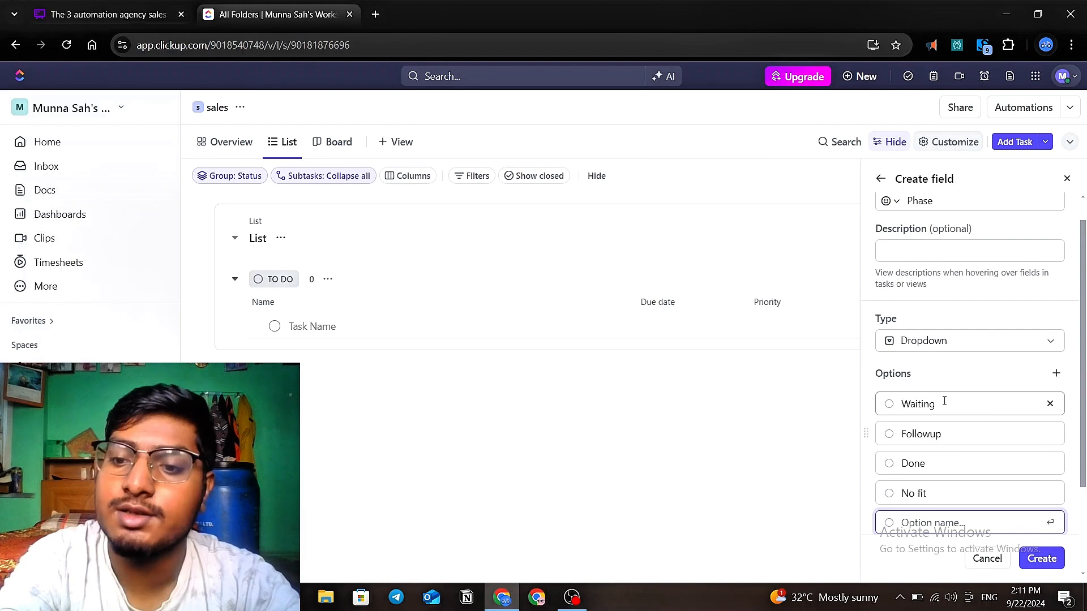
{"action": "type", "text": "Time need"}
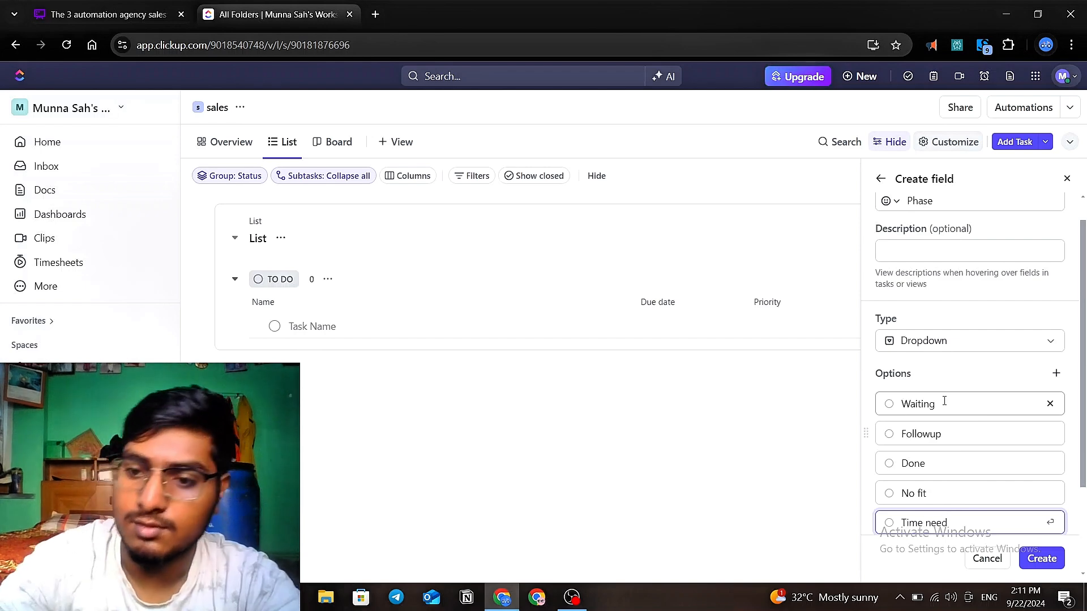
{"action": "left_click", "coordinate": [1030, 404]}
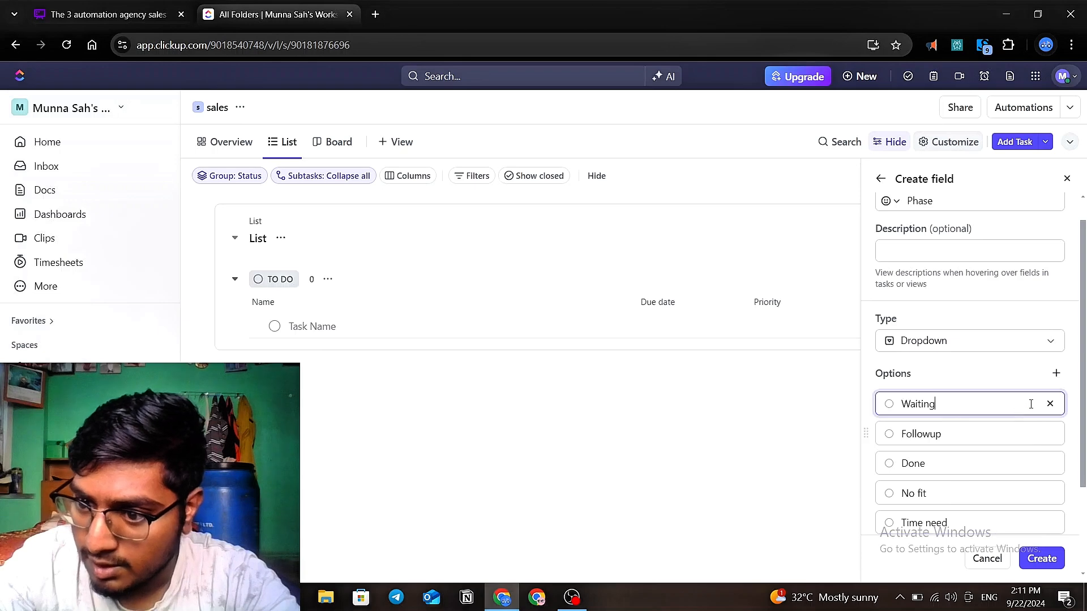
- Enable a default value for the Phase dropdown and set it to "Waiting"
{"action": "scroll", "coordinate": [1024, 396], "scroll_direction": "down", "scroll_amount": 2}
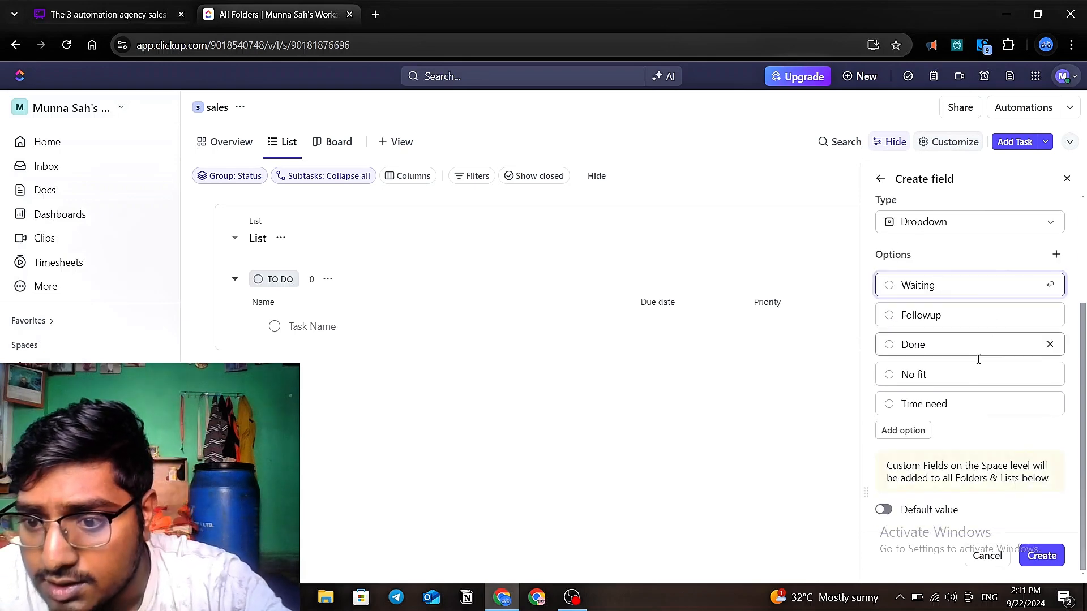
{"action": "scroll", "coordinate": [939, 476], "scroll_direction": "up", "scroll_amount": 2}
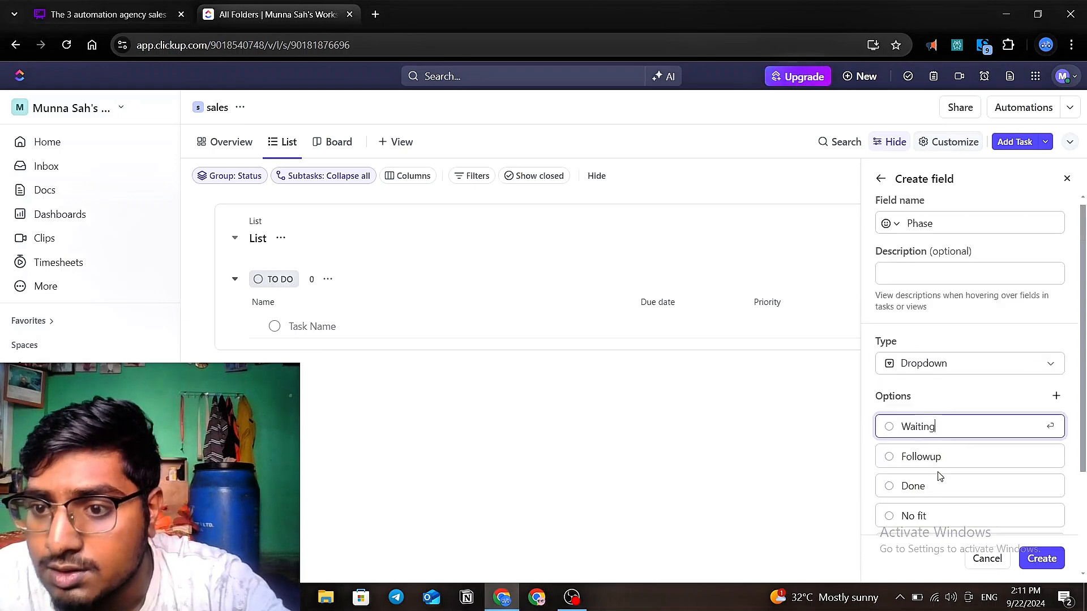
{"action": "scroll", "coordinate": [931, 467], "scroll_direction": "down", "scroll_amount": 2}
{"action": "left_click", "coordinate": [884, 510]}
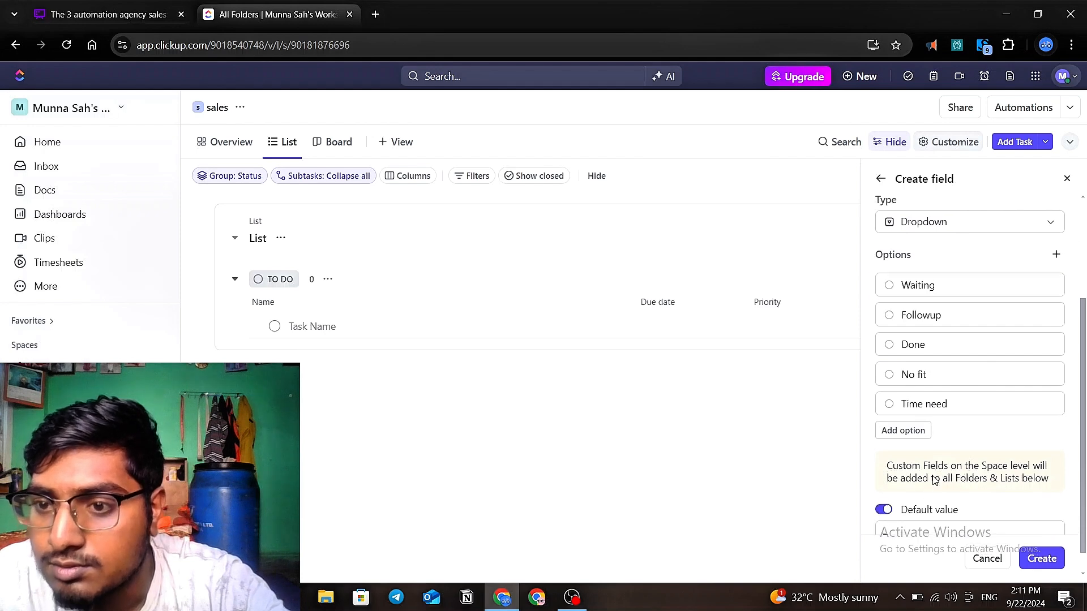
{"action": "scroll", "coordinate": [940, 447], "scroll_direction": "up", "scroll_amount": 3}
{"action": "scroll", "coordinate": [948, 408], "scroll_direction": "down", "scroll_amount": 2}
{"action": "scroll", "coordinate": [948, 409], "scroll_direction": "down", "scroll_amount": 1}
{"action": "scroll", "coordinate": [927, 436], "scroll_direction": "up", "scroll_amount": 3}
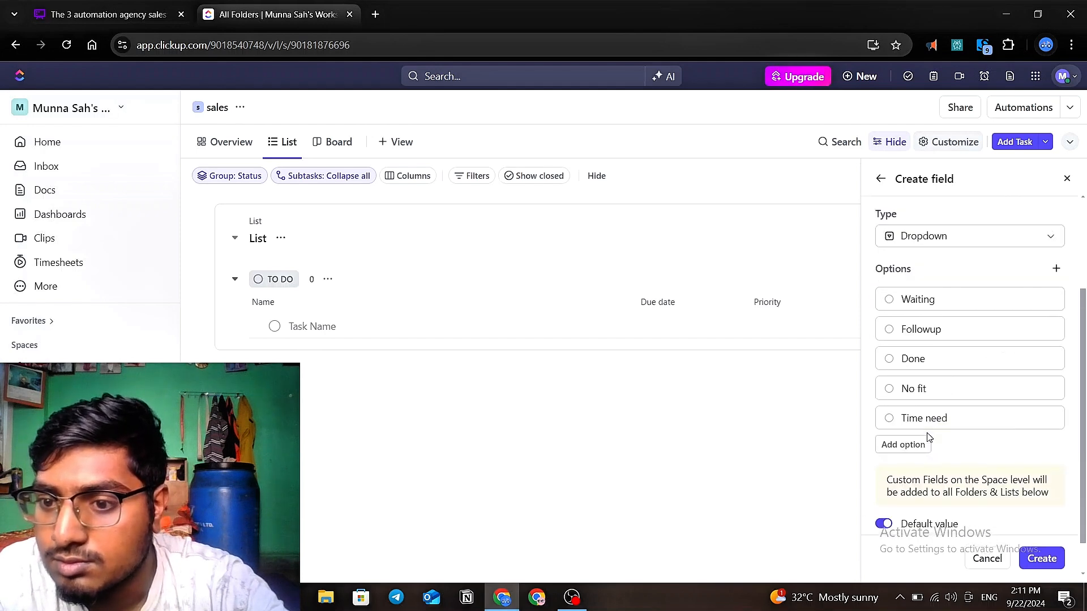
{"action": "scroll", "coordinate": [930, 340], "scroll_direction": "down", "scroll_amount": 2}
{"action": "scroll", "coordinate": [930, 340], "scroll_direction": "down", "scroll_amount": 1}
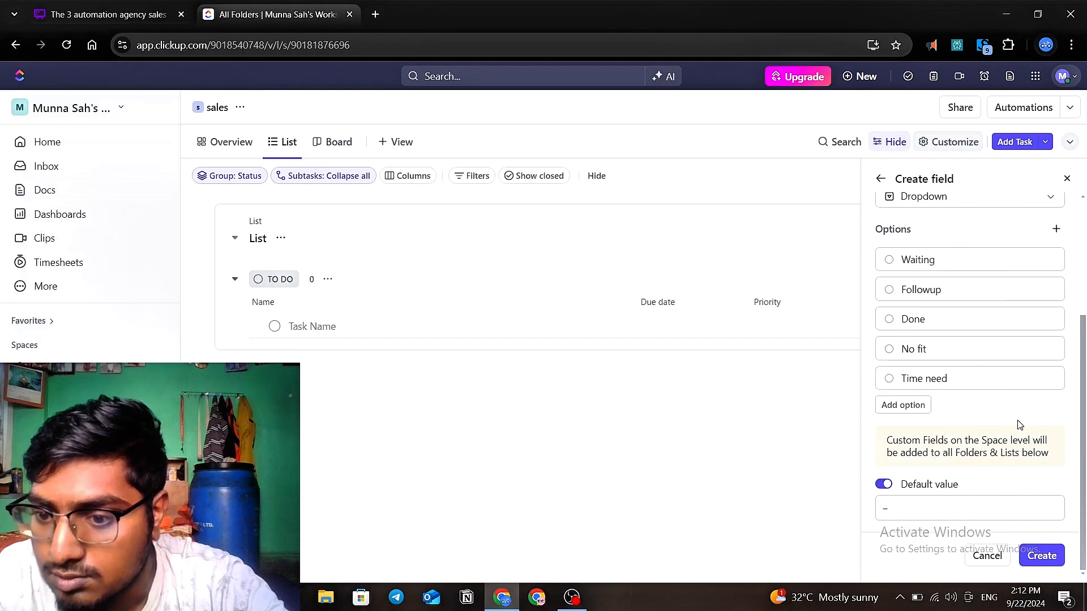
{"action": "left_click", "coordinate": [894, 514]}
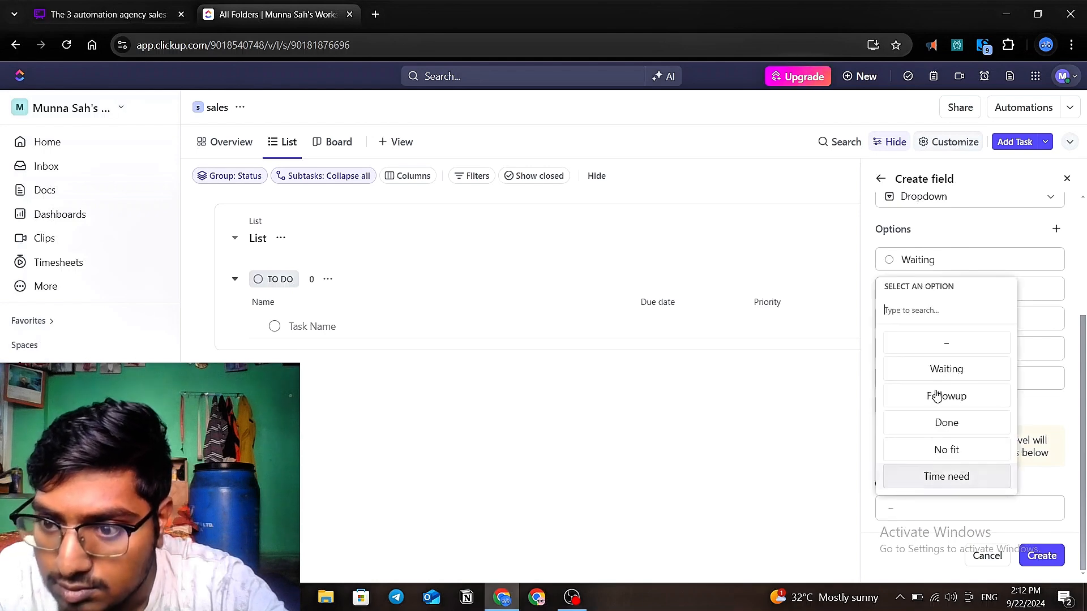
{"action": "left_click", "coordinate": [941, 369]}
- Review the Phase dropdown's options and create the field in the sales space
{"action": "scroll", "coordinate": [970, 461], "scroll_direction": "up", "scroll_amount": 3}
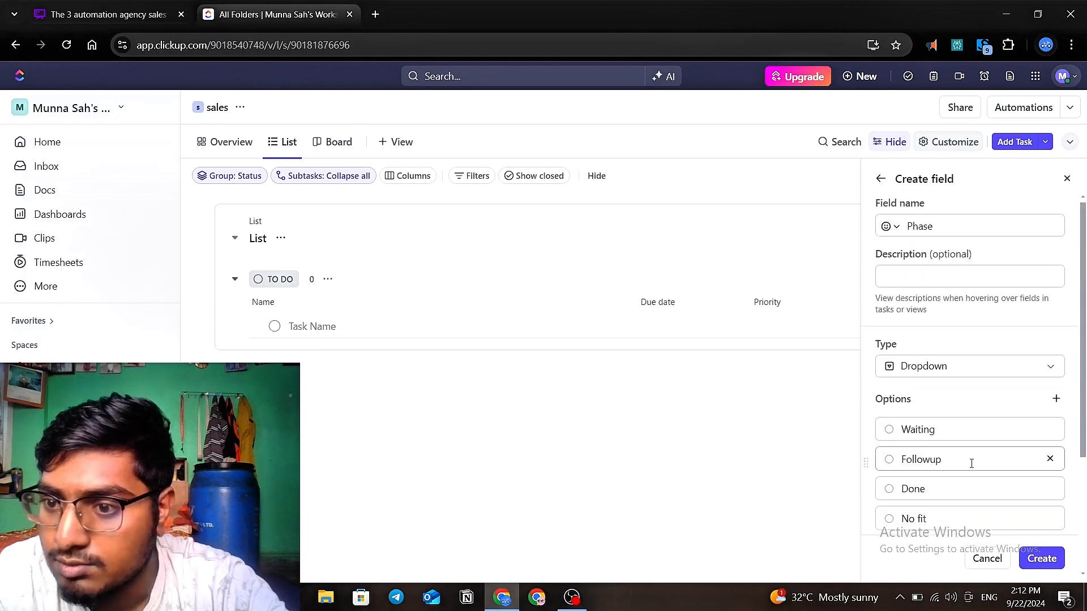
{"action": "scroll", "coordinate": [1030, 349], "scroll_direction": "down", "scroll_amount": 2}
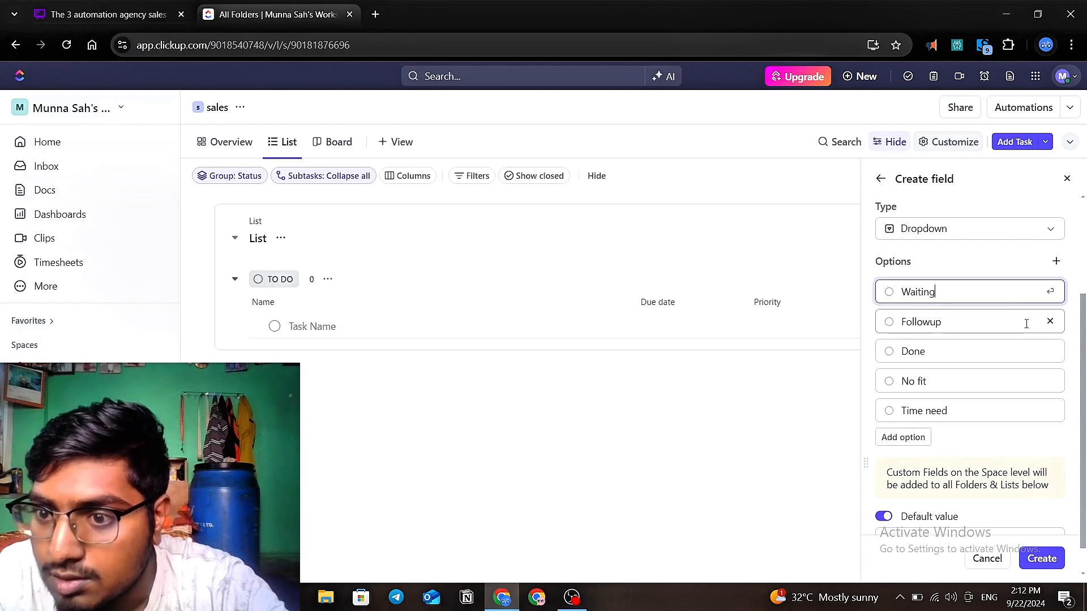
{"action": "left_click", "coordinate": [1023, 322]}
{"action": "scroll", "coordinate": [1006, 379], "scroll_direction": "up", "scroll_amount": 2}
{"action": "scroll", "coordinate": [1006, 378], "scroll_direction": "down", "scroll_amount": 3}
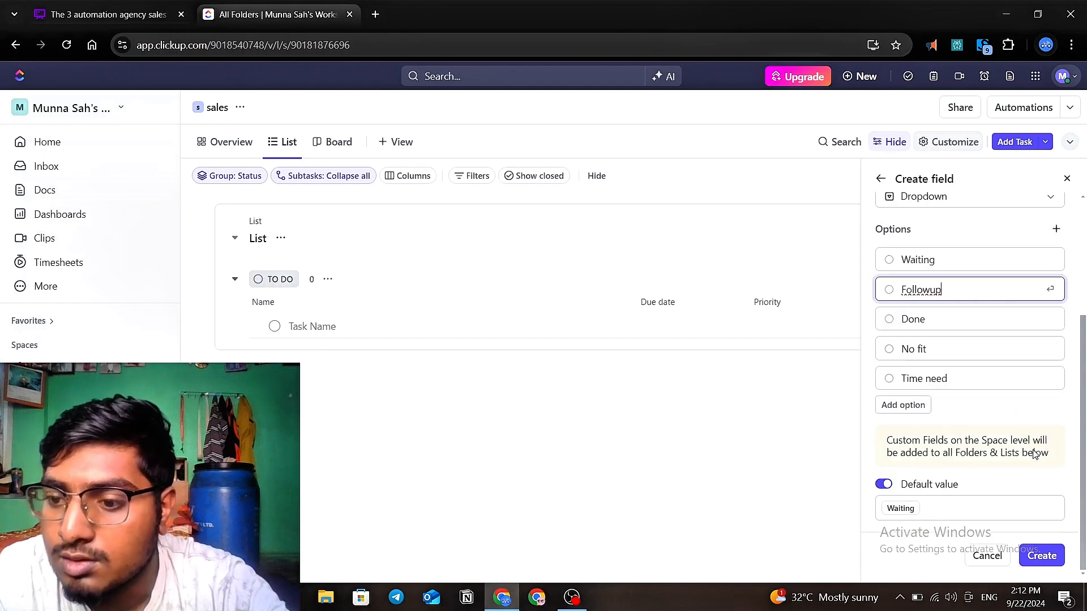
{"action": "left_click", "coordinate": [1040, 558]}
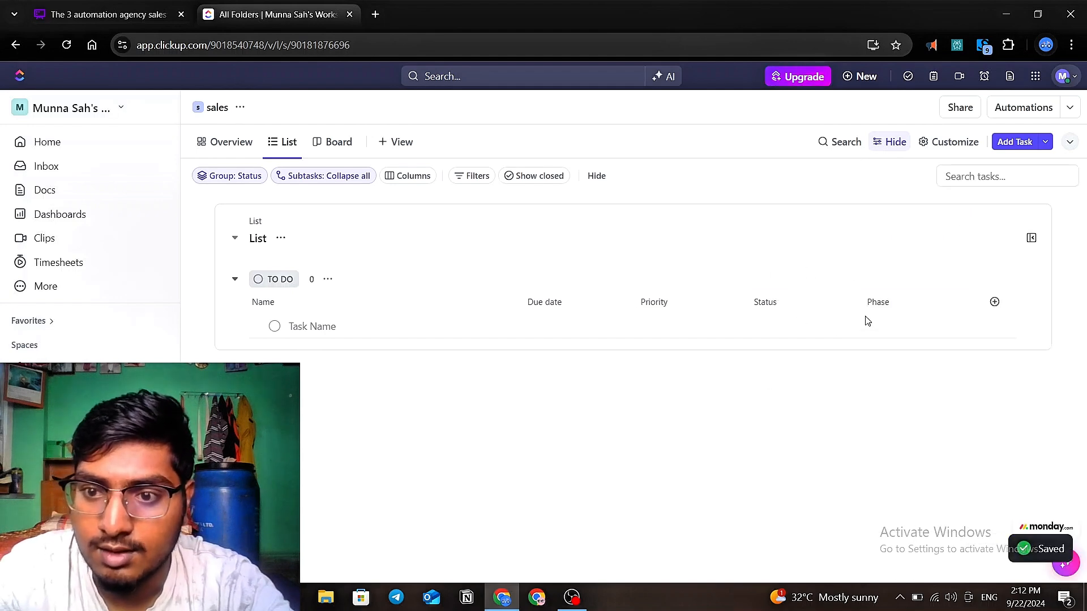
- Examine the advanced settings of the Phase field in the Custom Field Manager, then return to the task list
{"action": "left_click", "coordinate": [912, 307]}
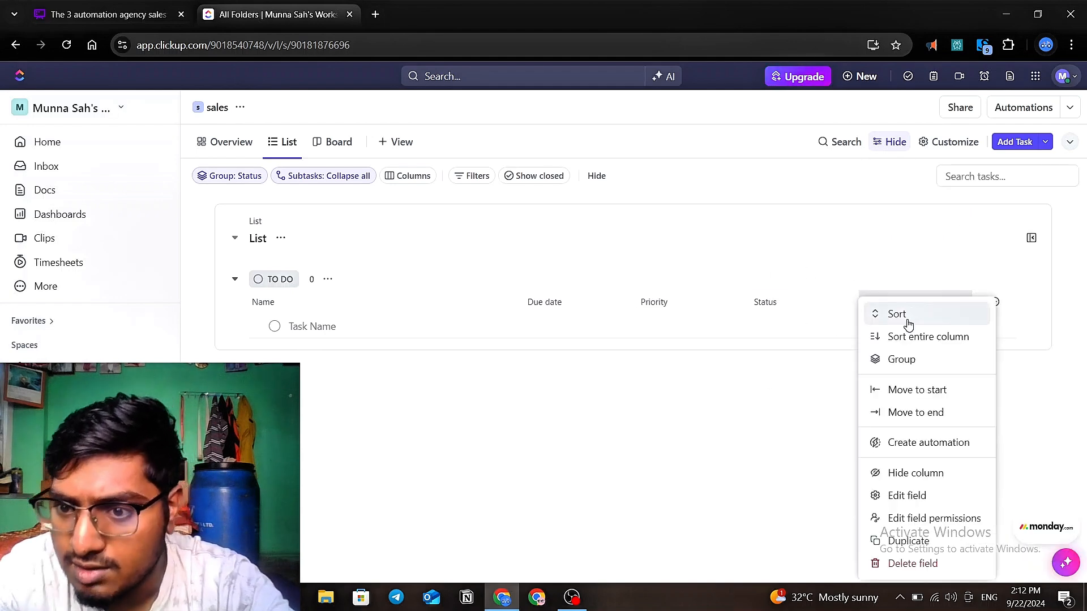
{"action": "left_click", "coordinate": [906, 495]}
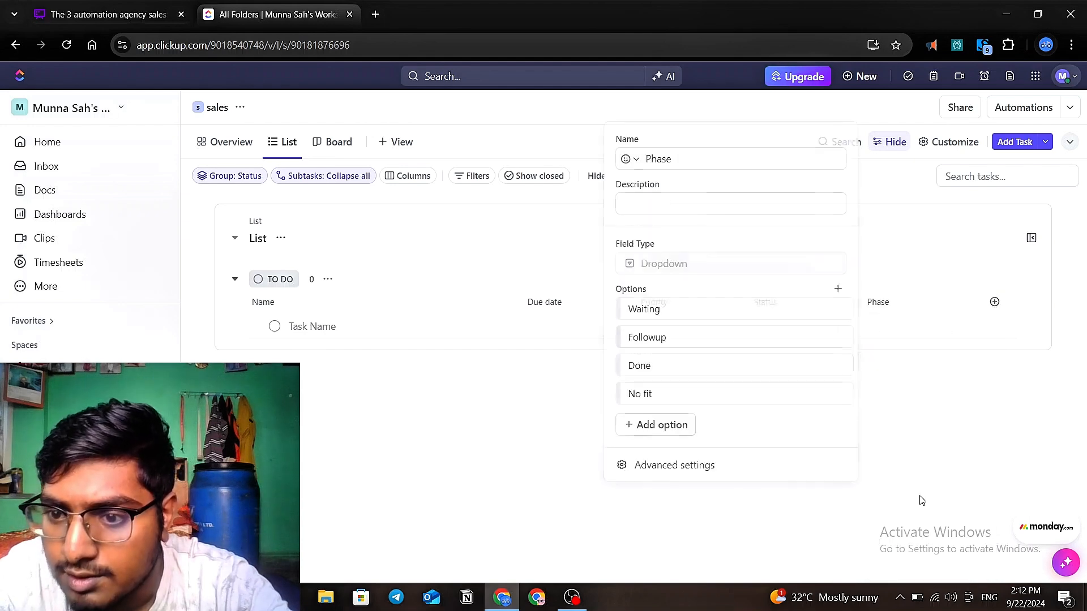
{"action": "left_click", "coordinate": [677, 470]}
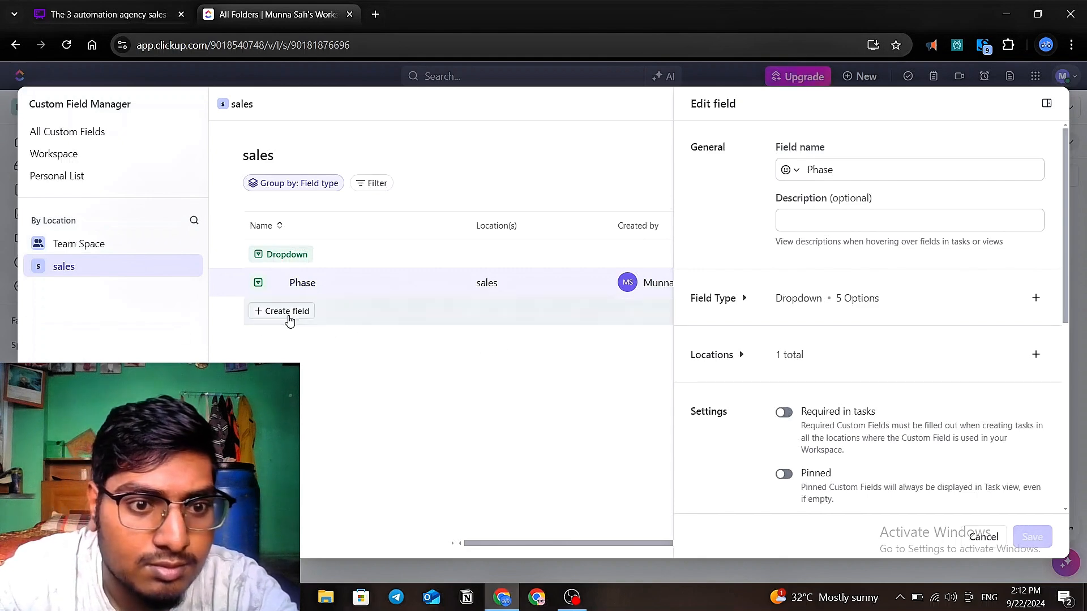
{"action": "scroll", "coordinate": [844, 368], "scroll_direction": "down", "scroll_amount": 1}
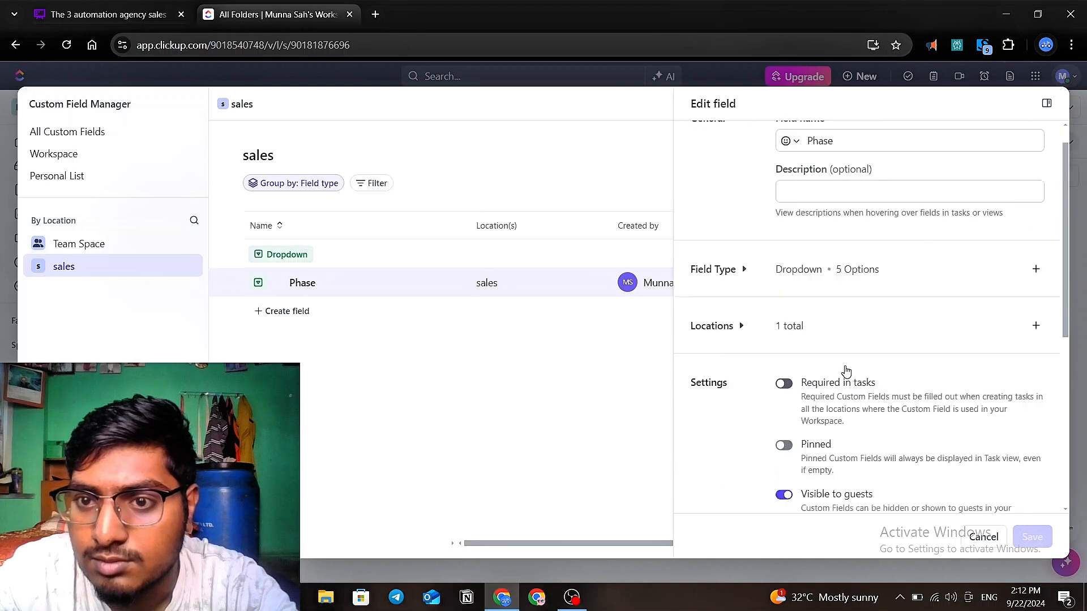
{"action": "scroll", "coordinate": [847, 372], "scroll_direction": "up", "scroll_amount": 1}
{"action": "scroll", "coordinate": [847, 371], "scroll_direction": "down", "scroll_amount": 5}
{"action": "scroll", "coordinate": [847, 370], "scroll_direction": "down", "scroll_amount": 1}
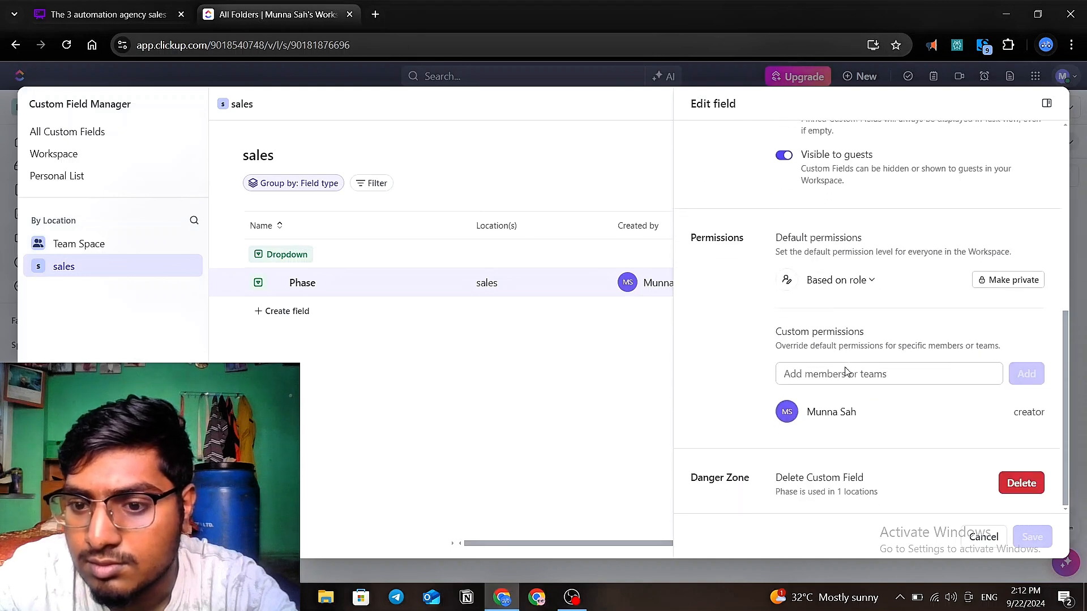
{"action": "scroll", "coordinate": [846, 371], "scroll_direction": "up", "scroll_amount": 5}
{"action": "scroll", "coordinate": [846, 372], "scroll_direction": "up", "scroll_amount": 1}
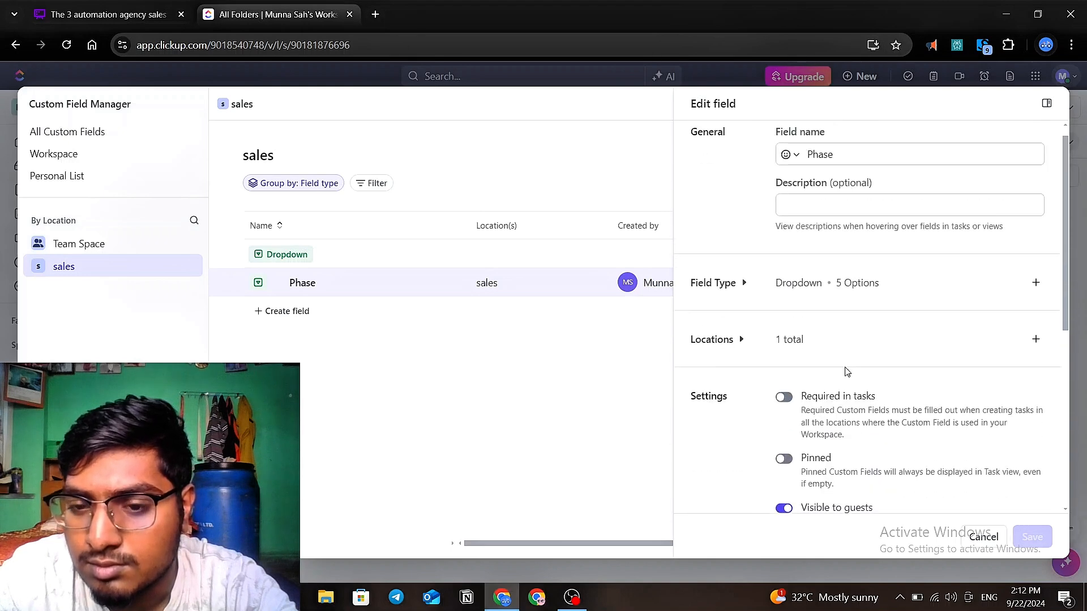
{"action": "scroll", "coordinate": [844, 370], "scroll_direction": "down", "scroll_amount": 5}
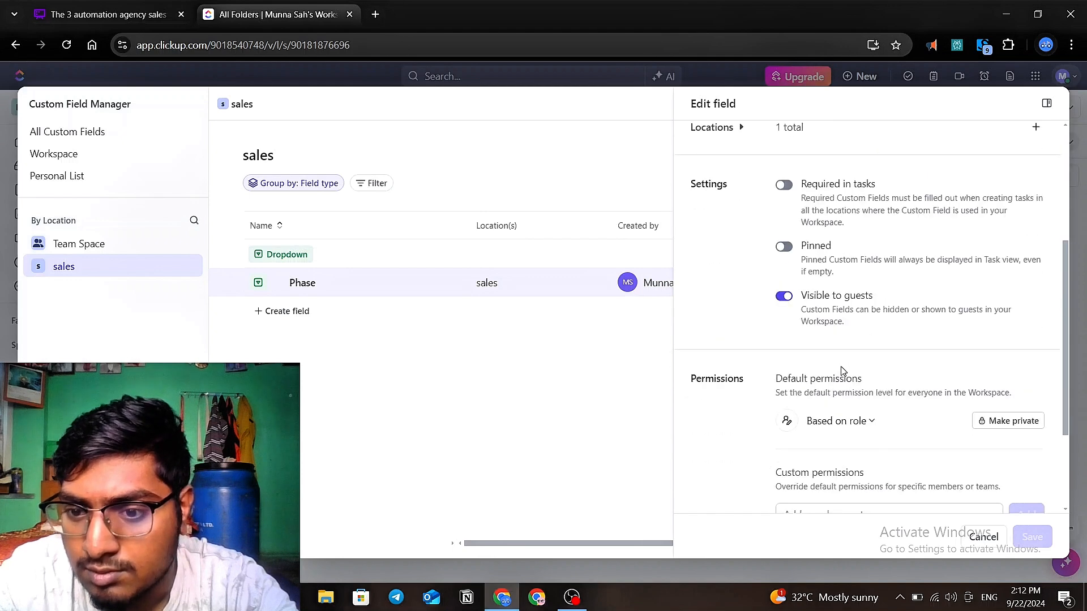
{"action": "scroll", "coordinate": [840, 375], "scroll_direction": "up", "scroll_amount": 5}
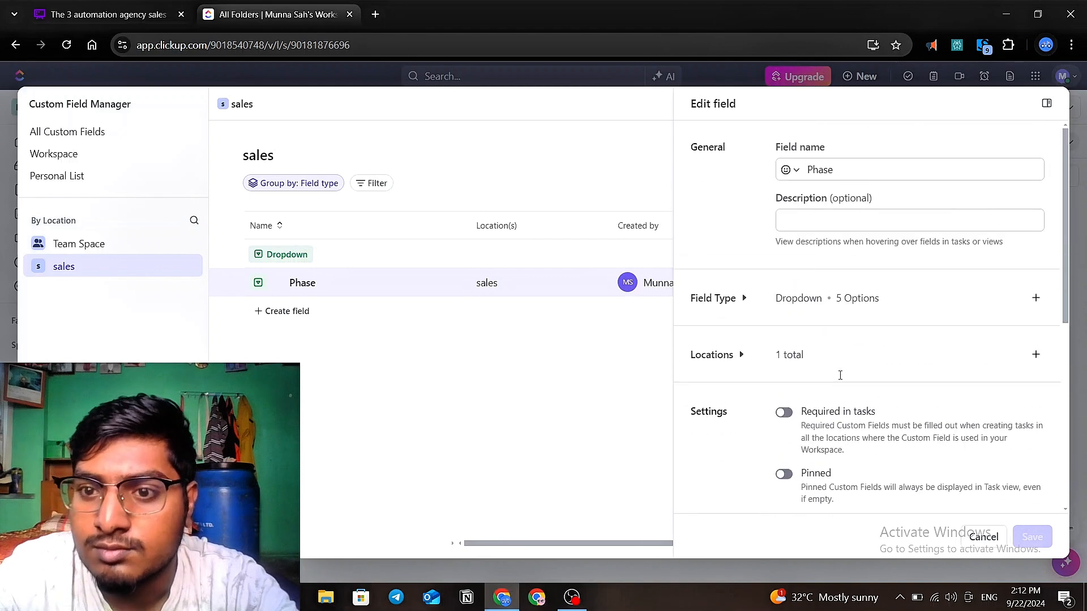
{"action": "left_click", "coordinate": [538, 374]}
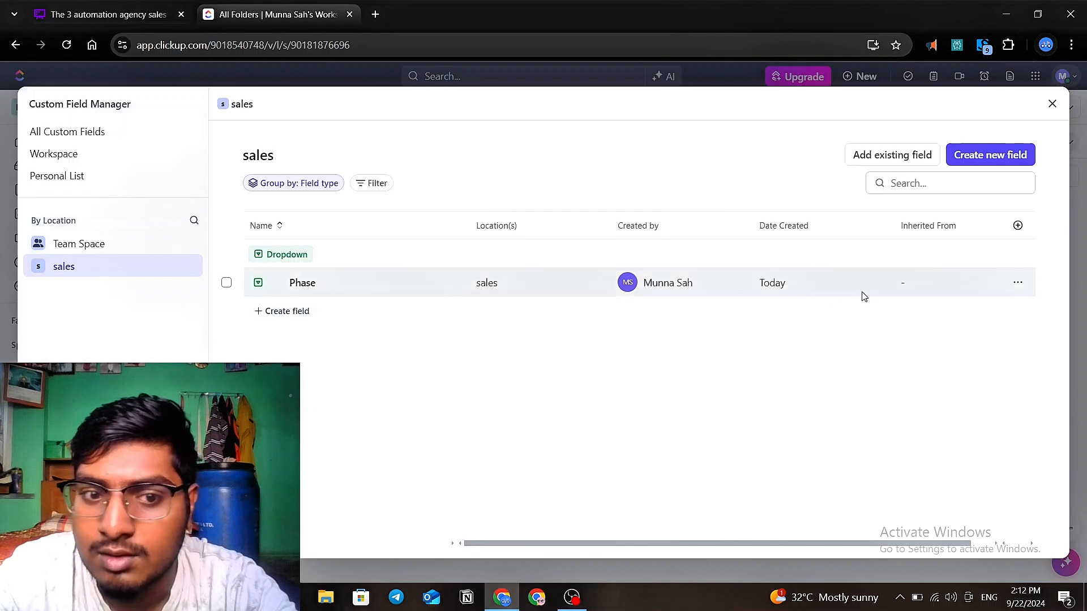
{"action": "left_click", "coordinate": [304, 283]}
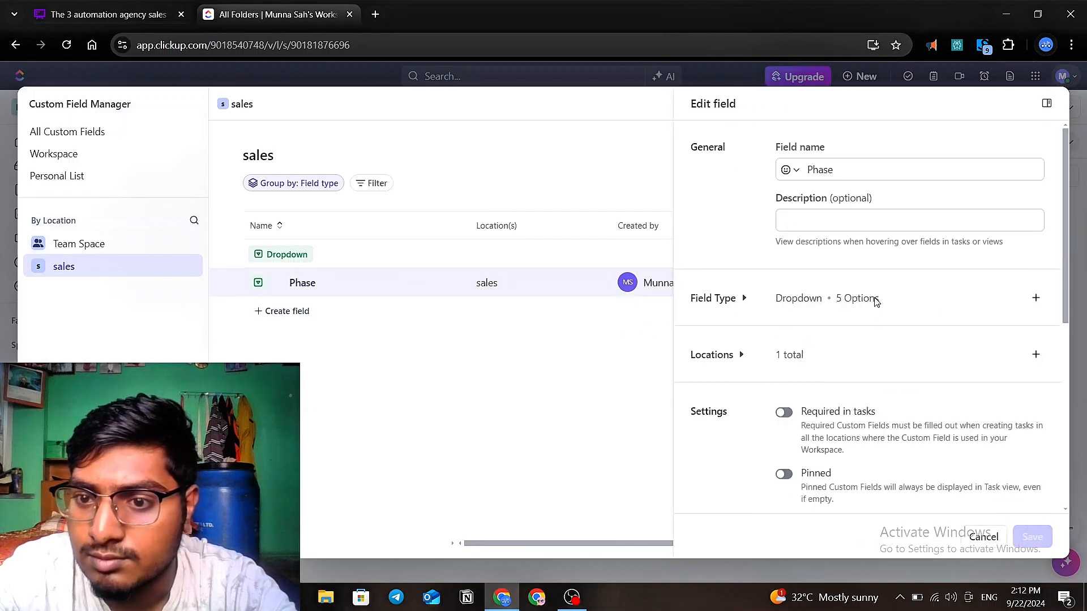
{"action": "left_click", "coordinate": [538, 406]}
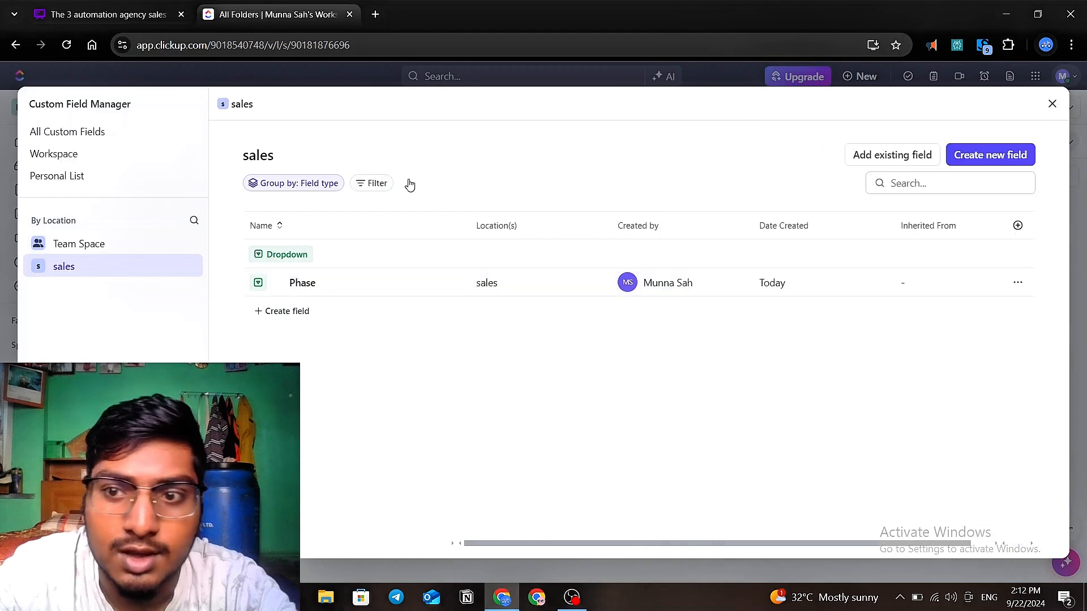
{"action": "left_click", "coordinate": [1055, 112]}
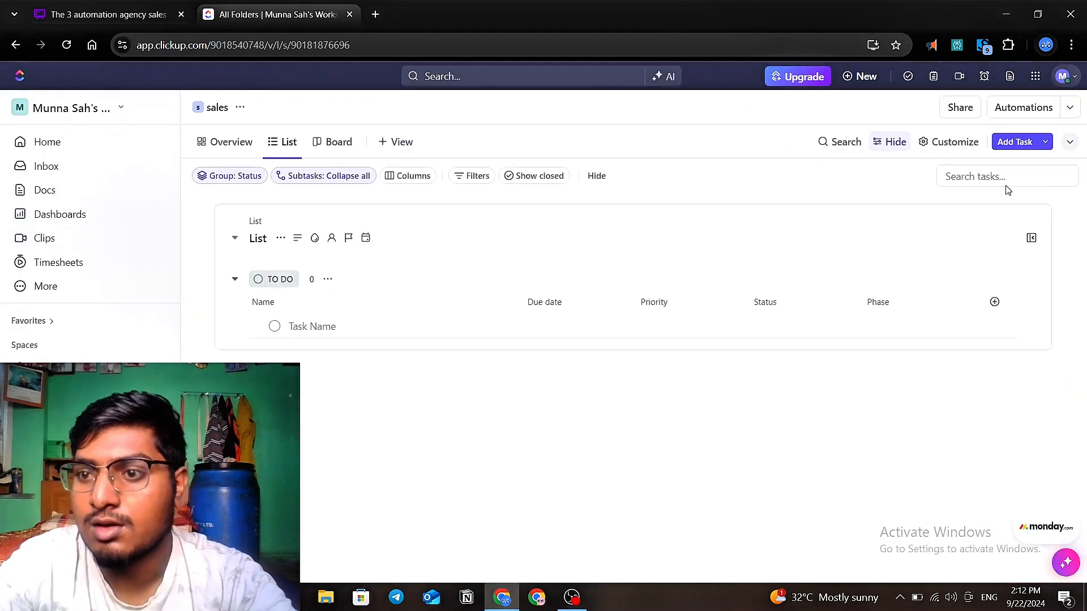
- Sort the task list by Status in ascending order and dismiss the unsaved-changes notice
{"action": "left_click", "coordinate": [774, 308]}
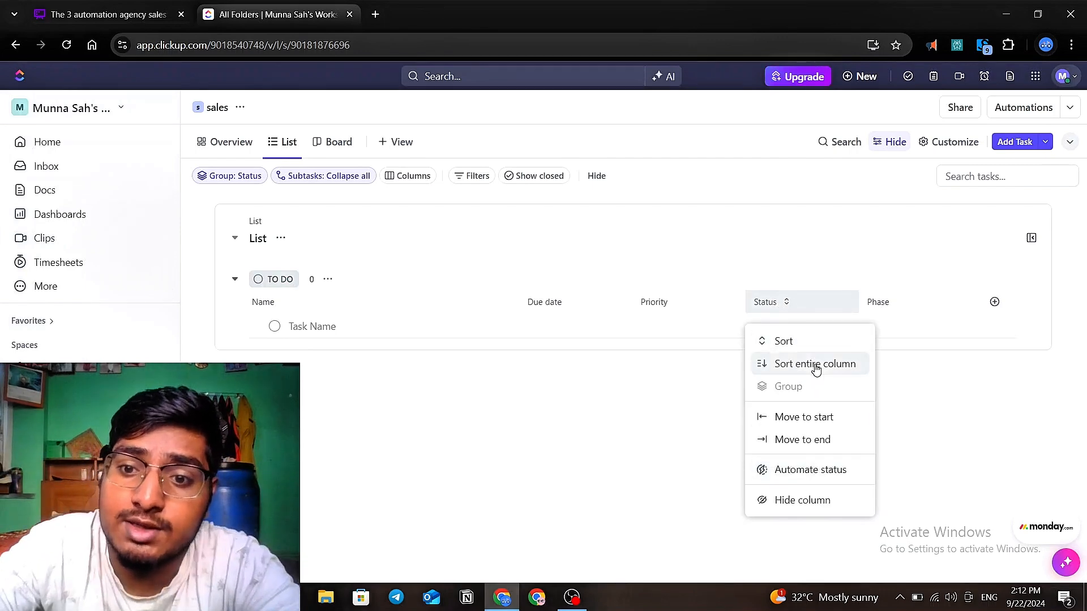
{"action": "left_click", "coordinate": [766, 302]}
{"action": "left_click", "coordinate": [784, 304]}
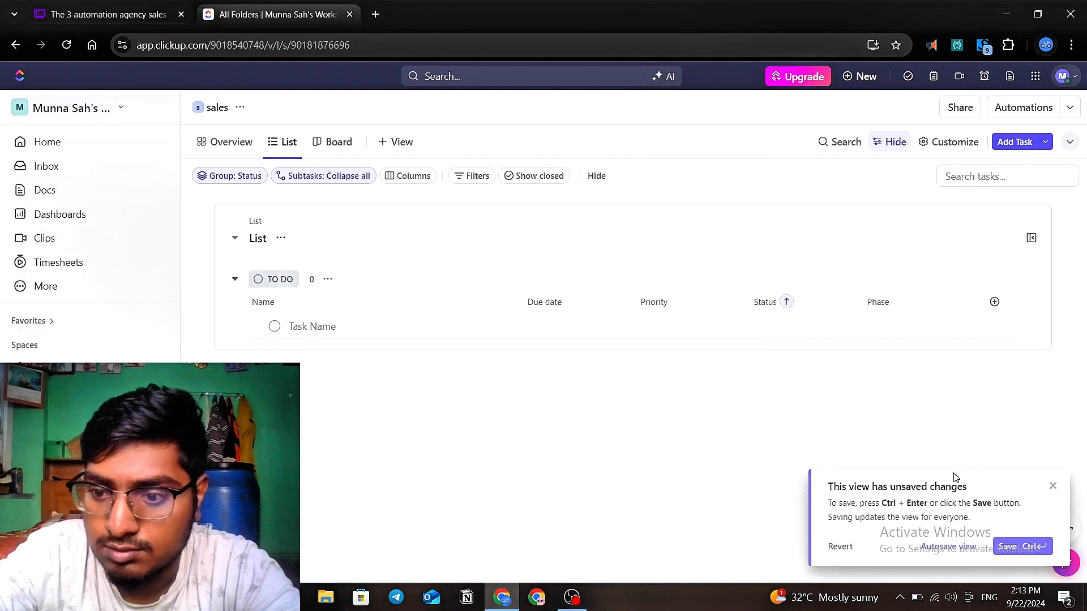
{"action": "left_click", "coordinate": [1044, 486]}
- Add a task to the TO DO group with the lead's first name as the task name
{"action": "left_click", "coordinate": [785, 332]}
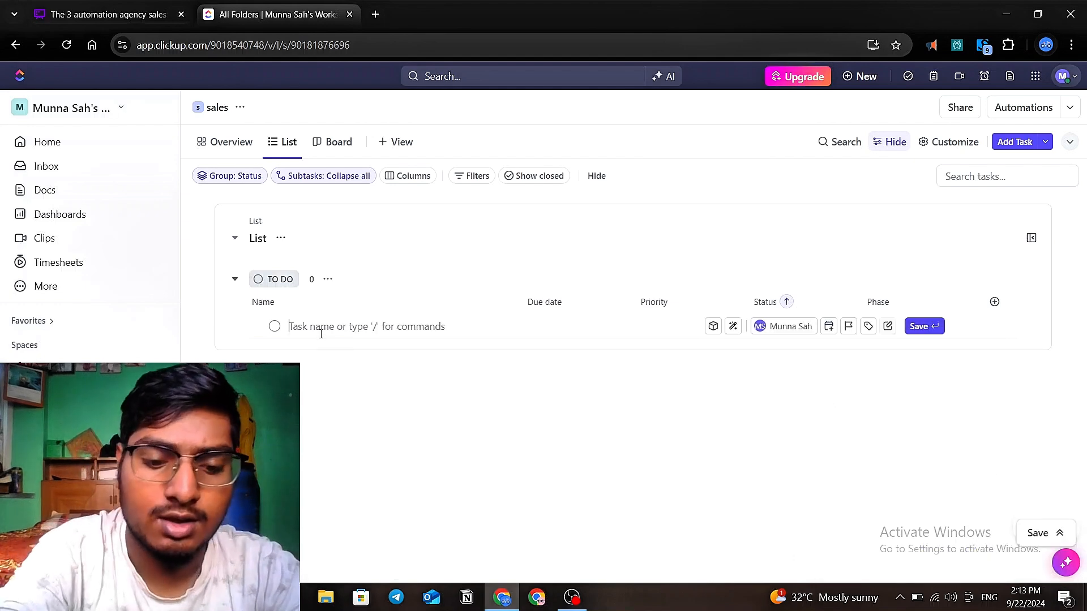
{"action": "type", "text": "Nikhil"}
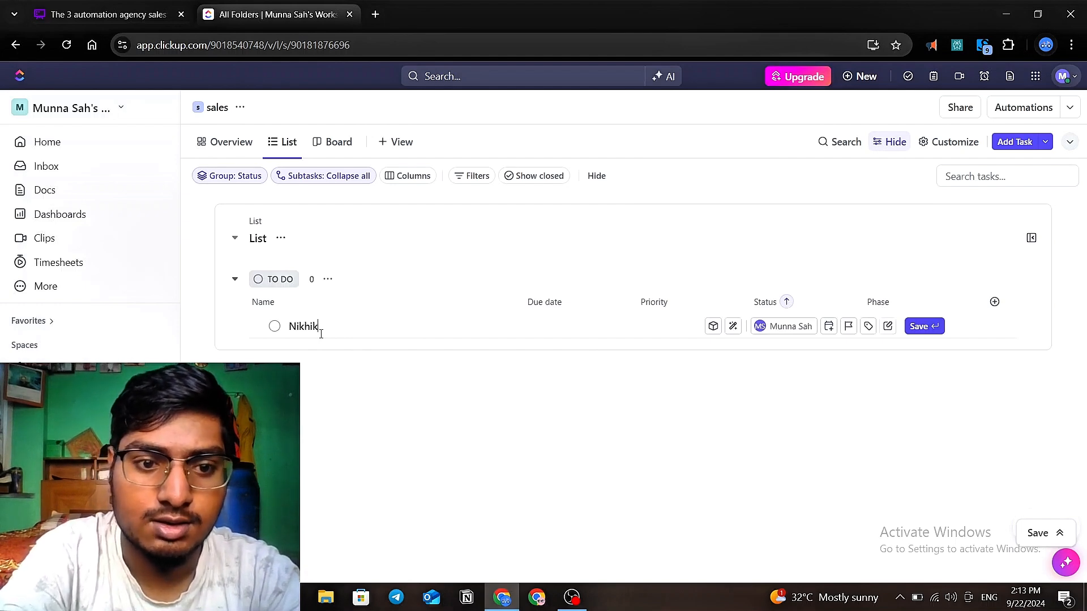
{"action": "key", "text": "Return"}
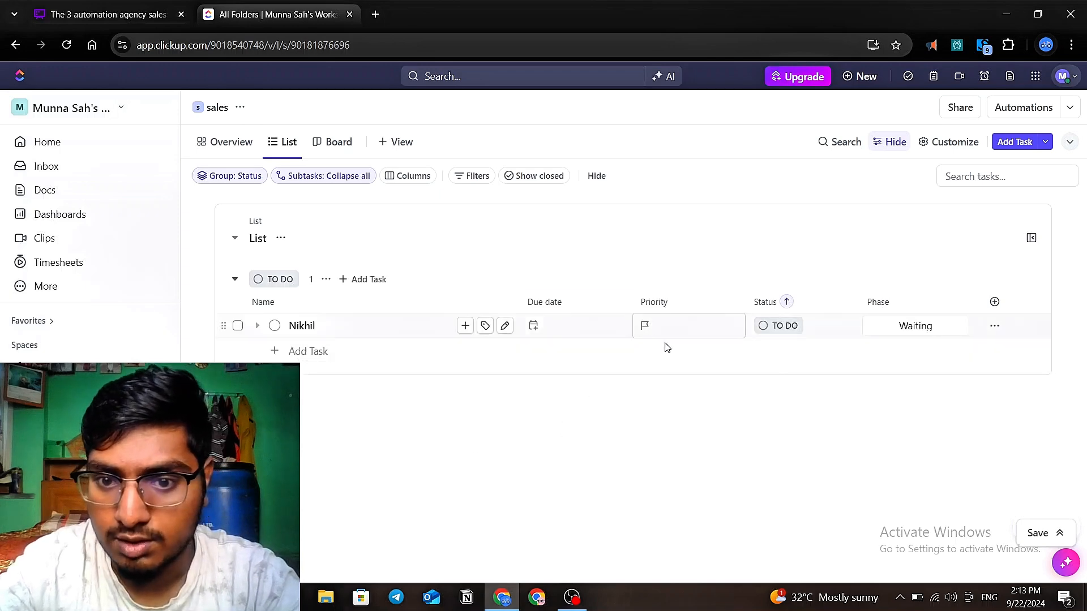
- Open the status editor from the lead task's status and switch the list to custom statuses
{"action": "left_click", "coordinate": [789, 326]}
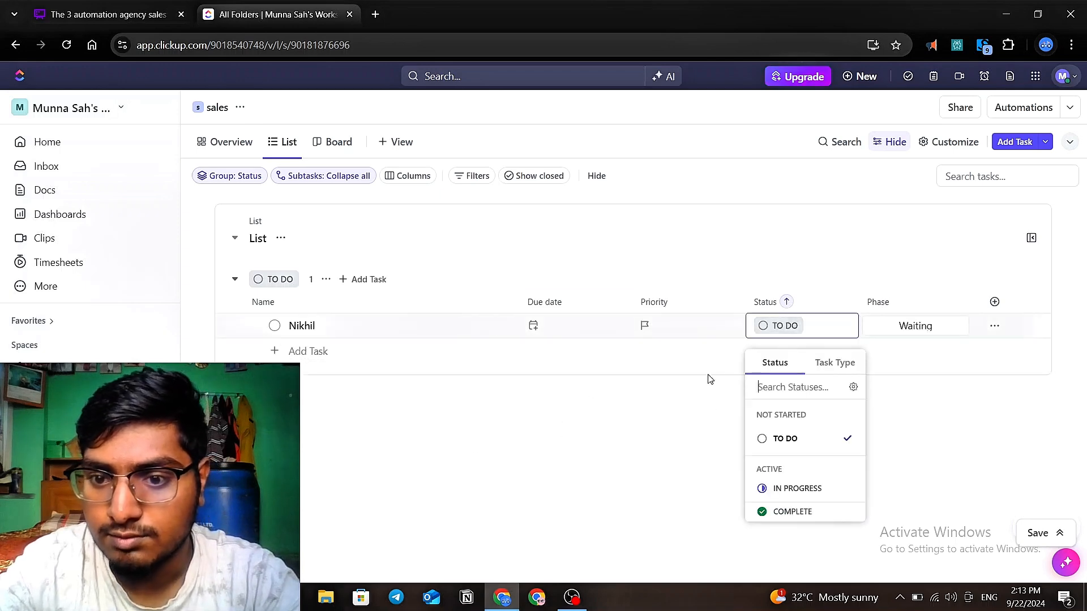
{"action": "left_click", "coordinate": [850, 388]}
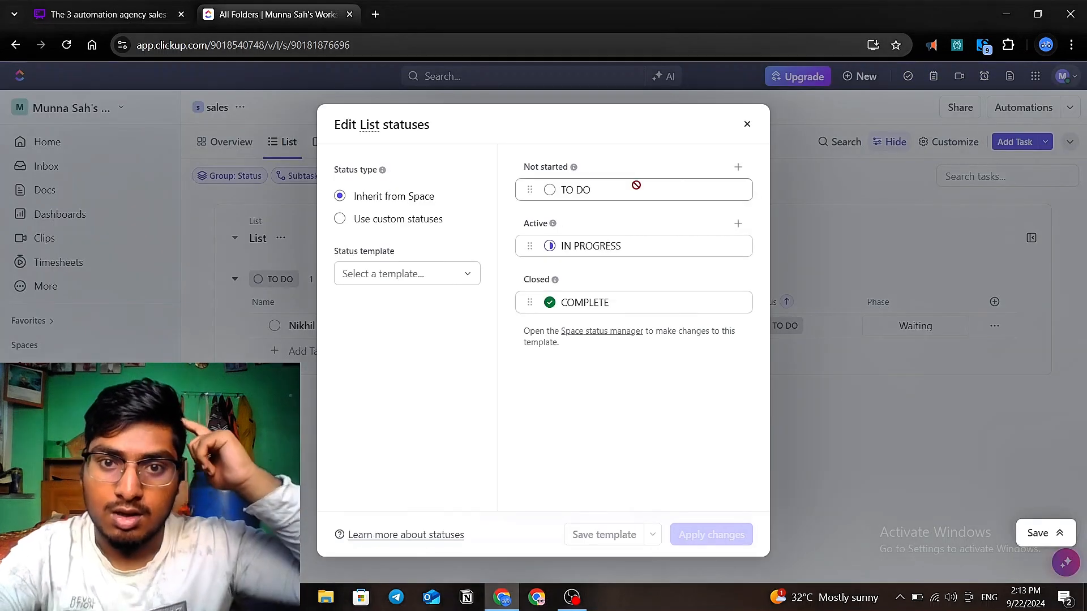
{"action": "left_click", "coordinate": [340, 219]}
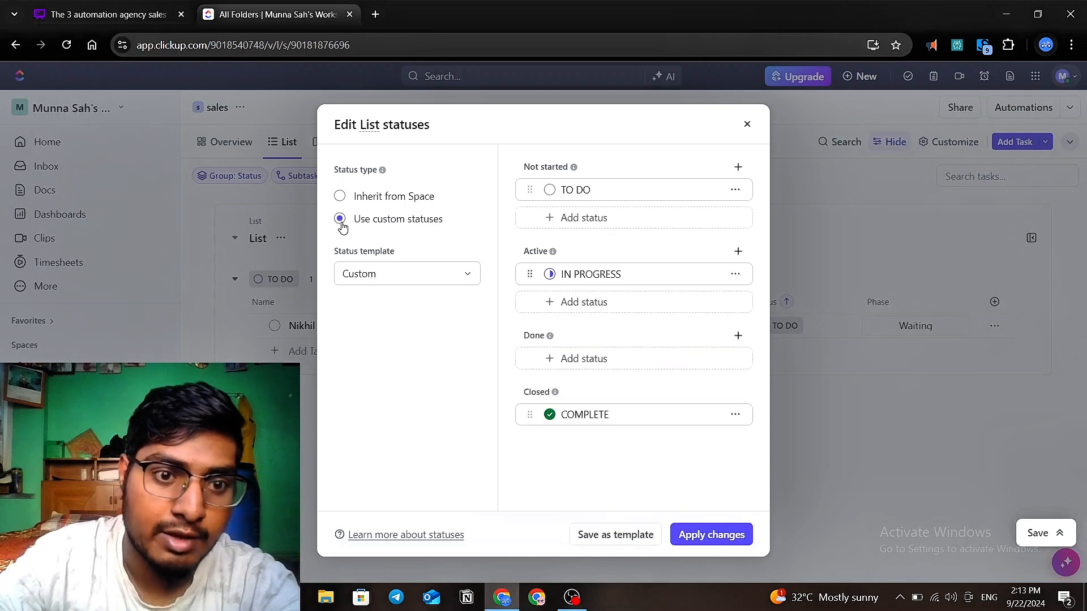
- Clear the TO DO status name and look up the board levels in the Whimsical sales flow
{"action": "left_click", "coordinate": [620, 195]}
{"action": "key", "text": "BackSpace"}
{"action": "key", "text": "BackSpace"}
{"action": "key", "text": "BackSpace"}
{"action": "key", "text": "BackSpace"}
{"action": "key", "text": "BackSpace"}
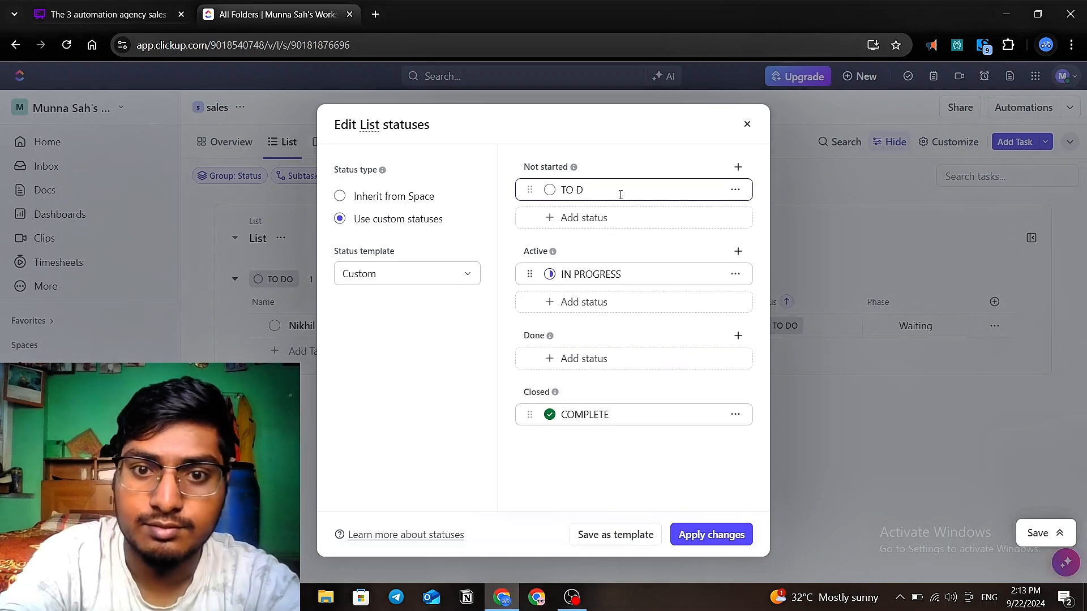
{"action": "left_click", "coordinate": [56, 15]}
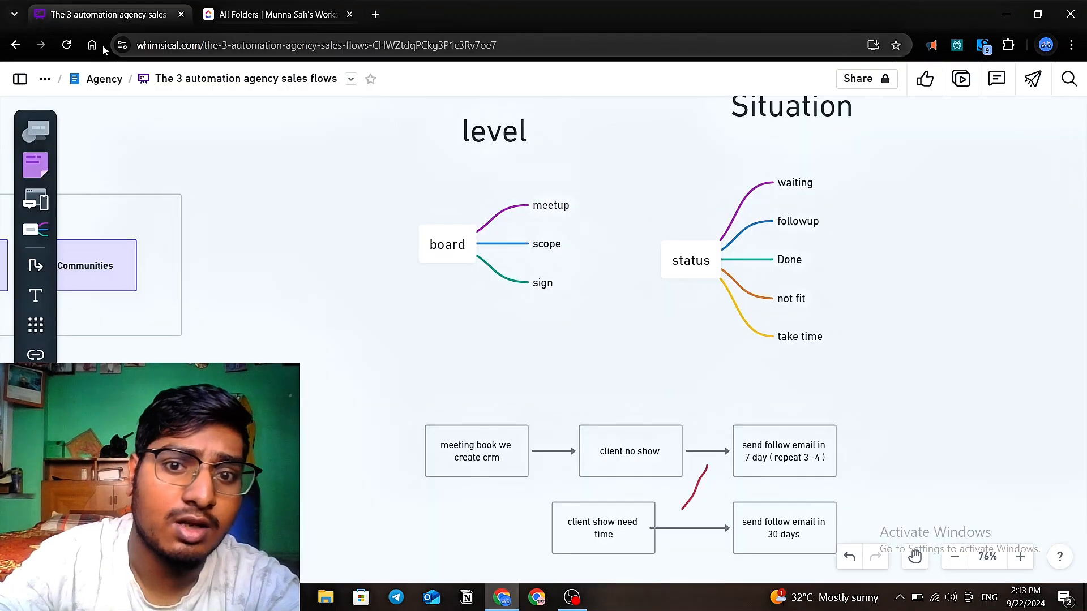
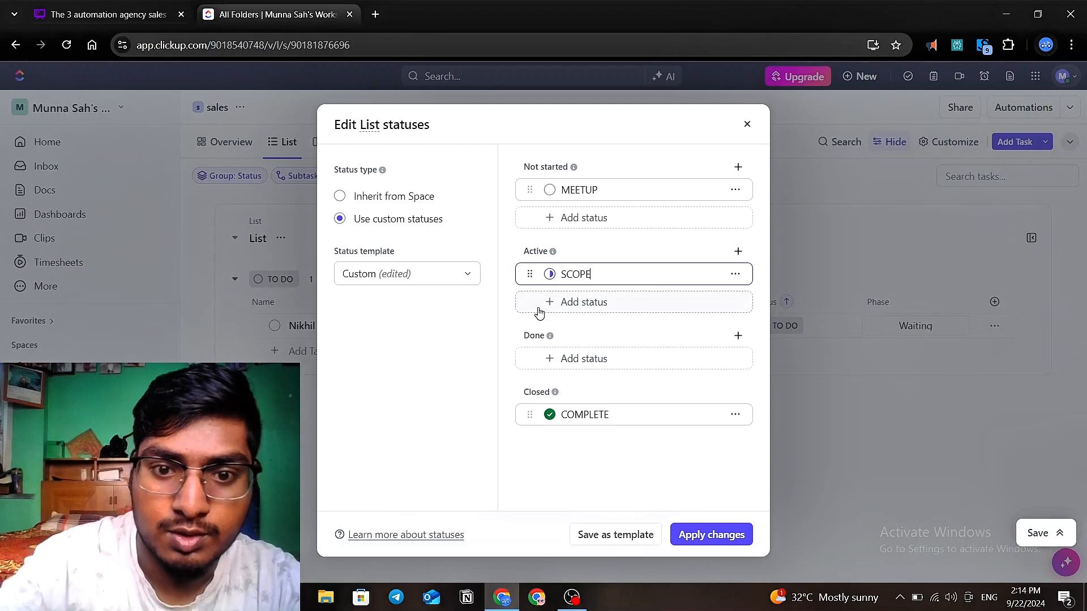
- Rename the COMPLETE status as SIGN and apply the status changes, mapping the affected task to MEETUP
{"action": "left_click", "coordinate": [622, 419]}
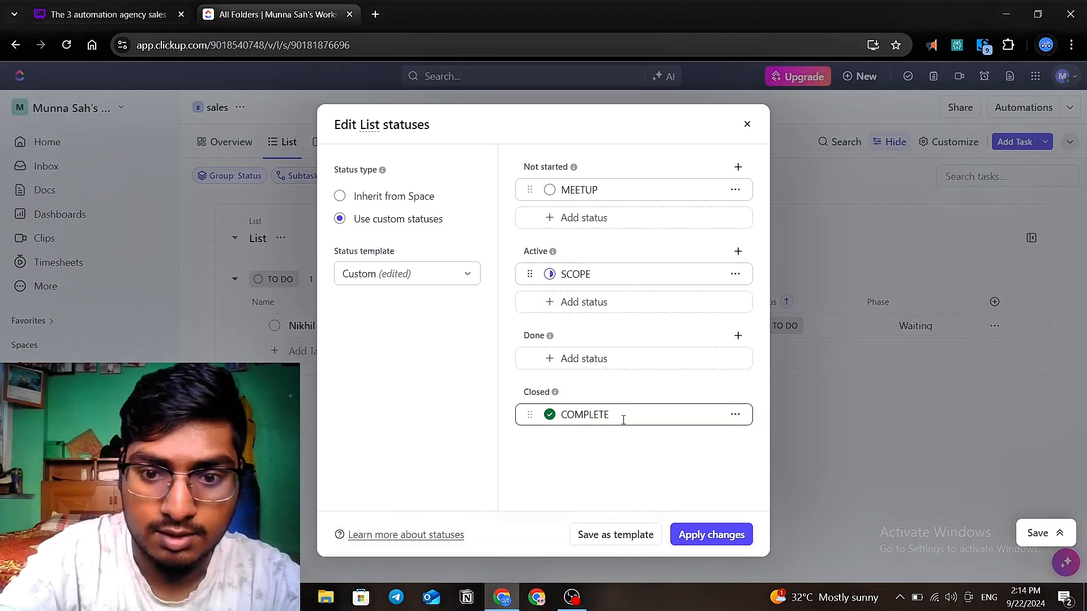
{"action": "key", "text": "ctrl+a"}
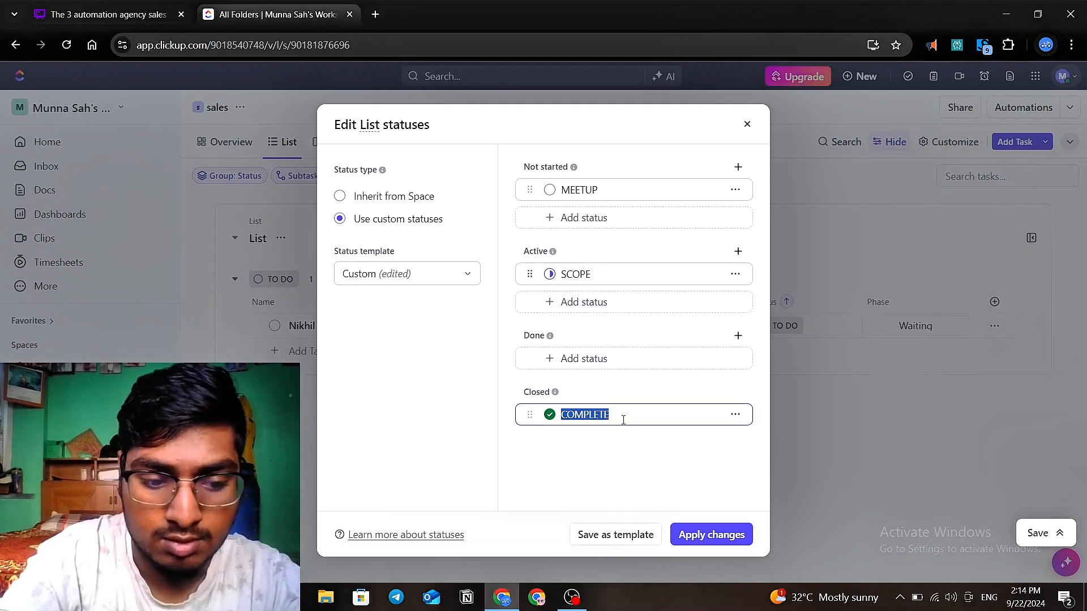
{"action": "type", "text": "SIGN"}
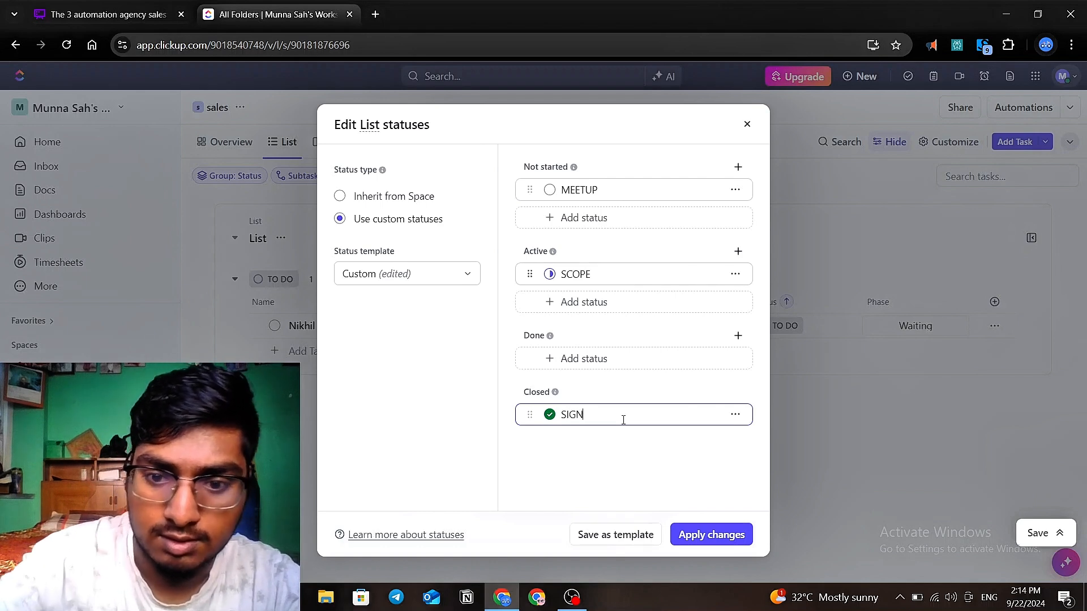
{"action": "left_click", "coordinate": [718, 532]}
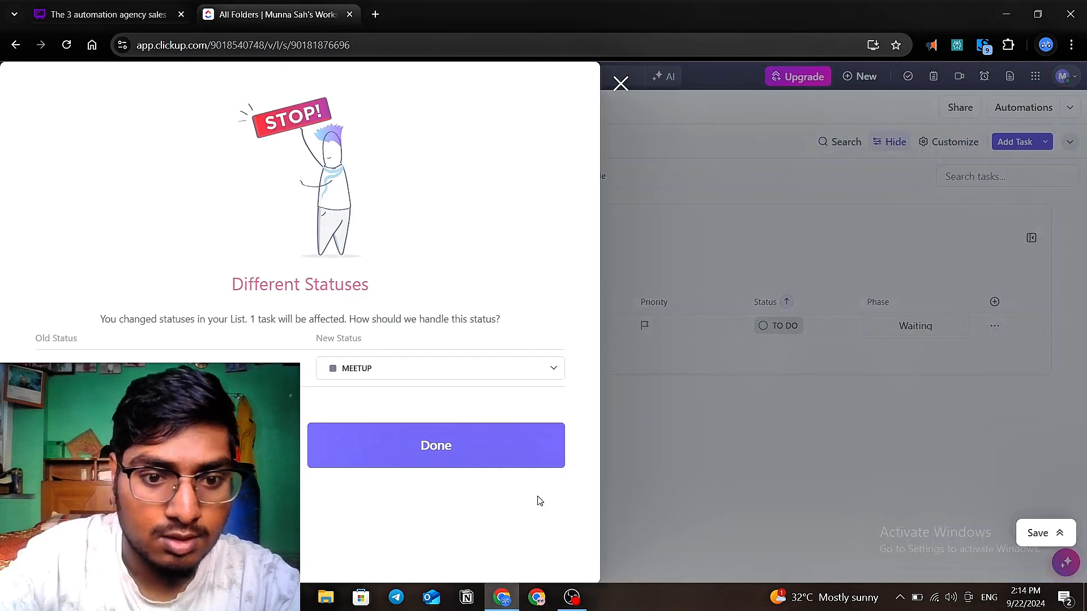
{"action": "left_click", "coordinate": [469, 455]}
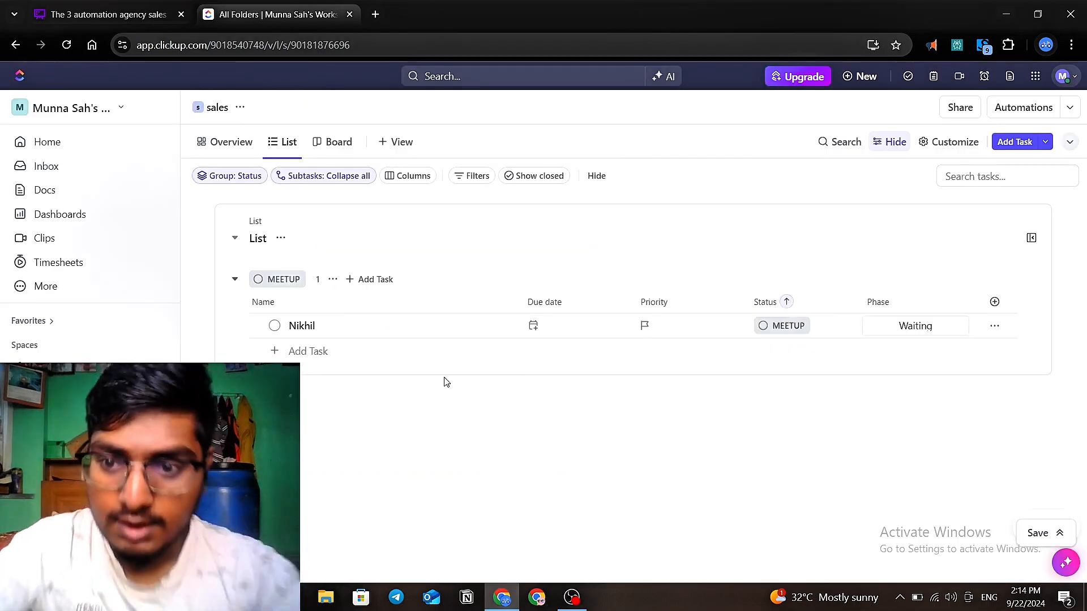
- Add two more lead tasks to the MEETUP group, each named with the lead's first name
{"action": "left_click", "coordinate": [305, 350]}
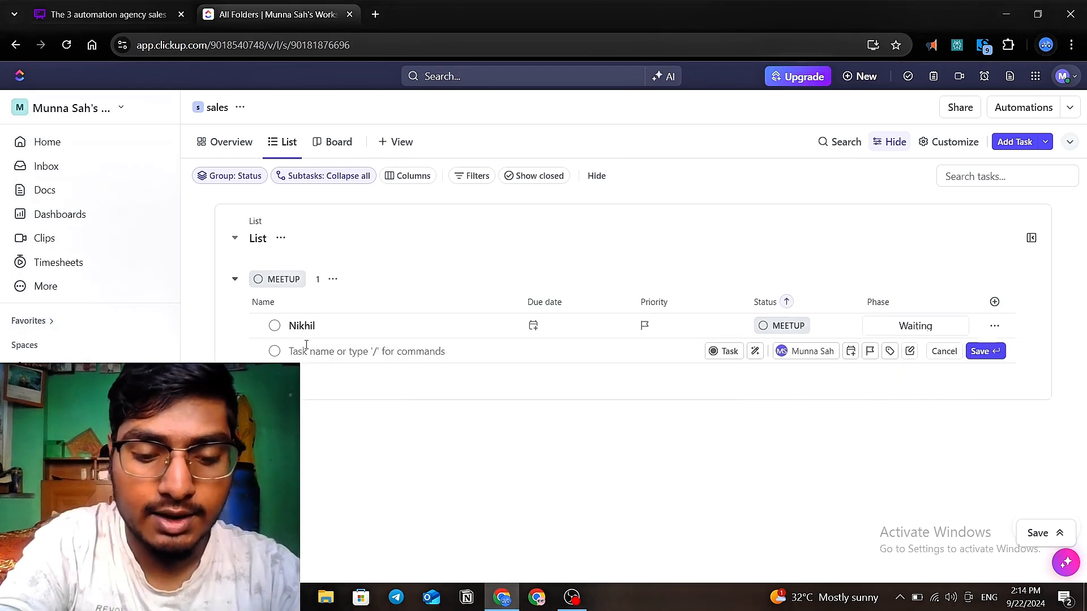
{"action": "type", "text": "L"}
{"action": "key", "text": "BackSpace"}
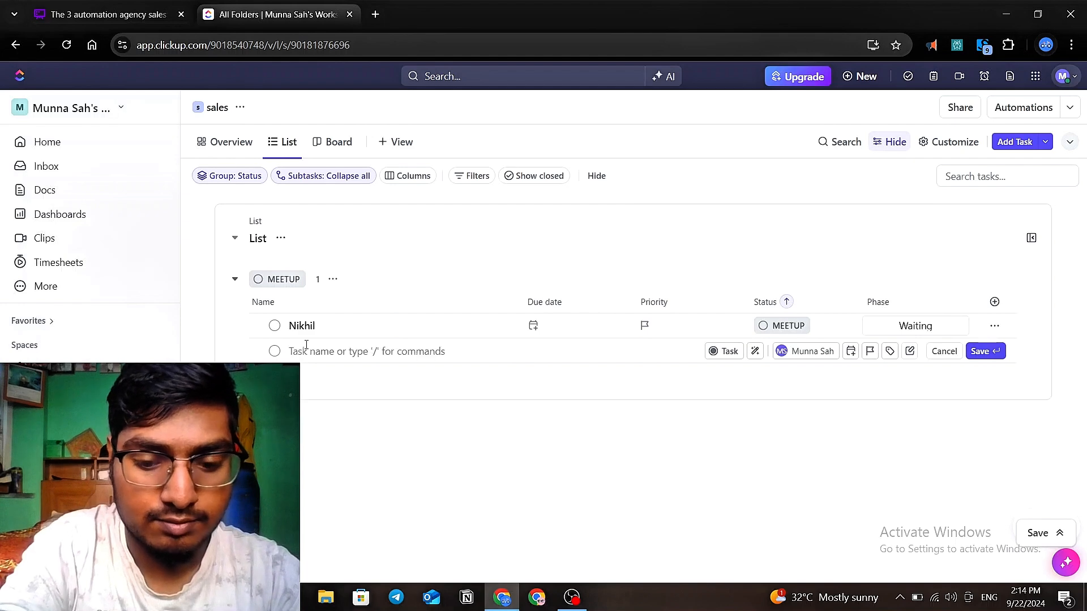
{"action": "type", "text": "Alex"}
{"action": "key", "text": "Return"}
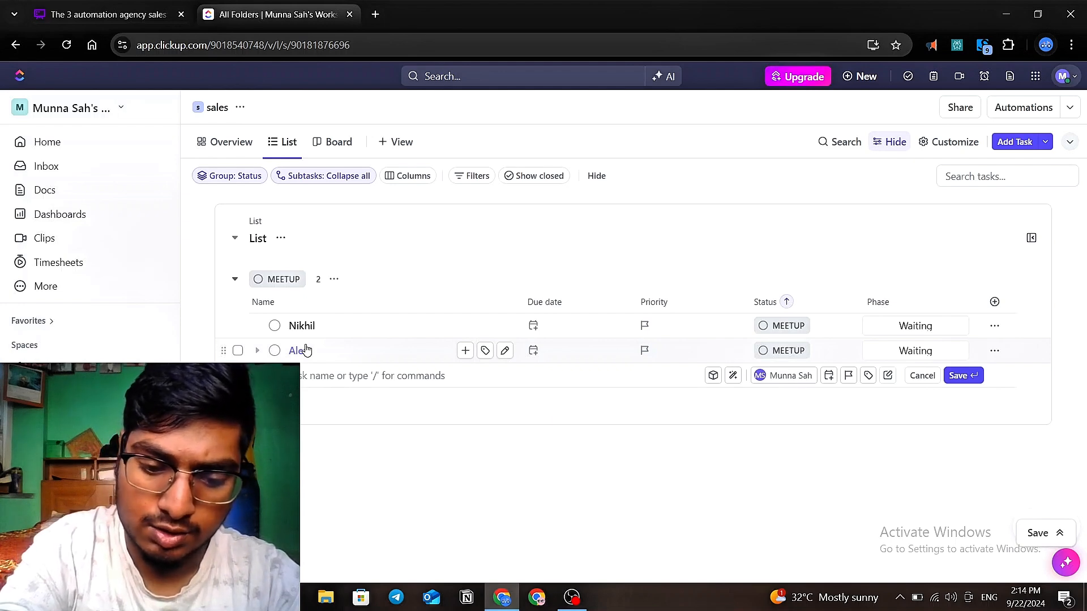
{"action": "type", "text": "J"}
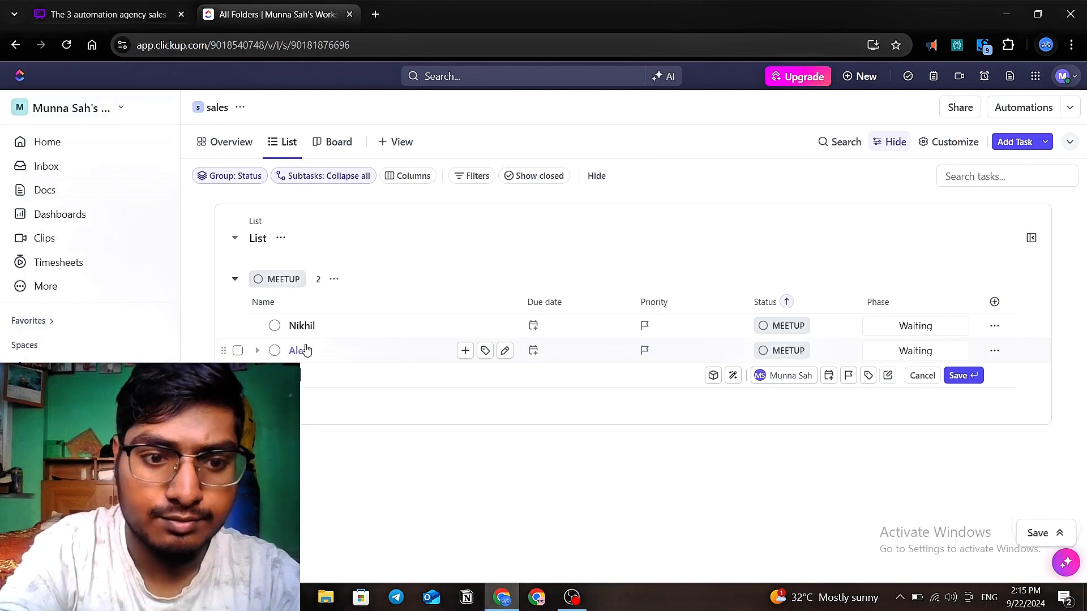
{"action": "type", "text": "ob"}
{"action": "key", "text": "Return"}
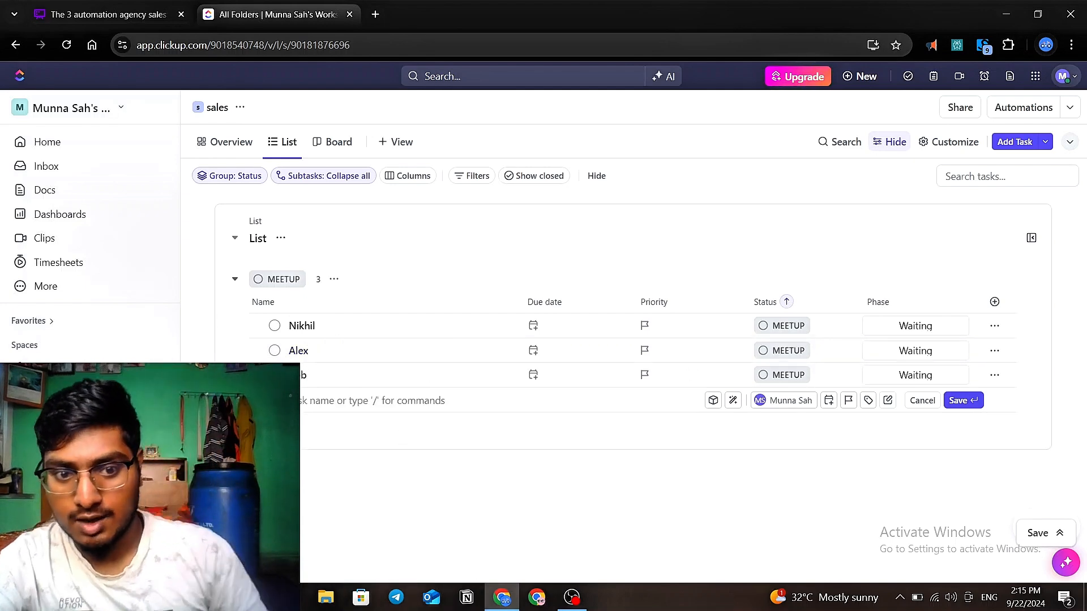
{"action": "left_click", "coordinate": [460, 498]}
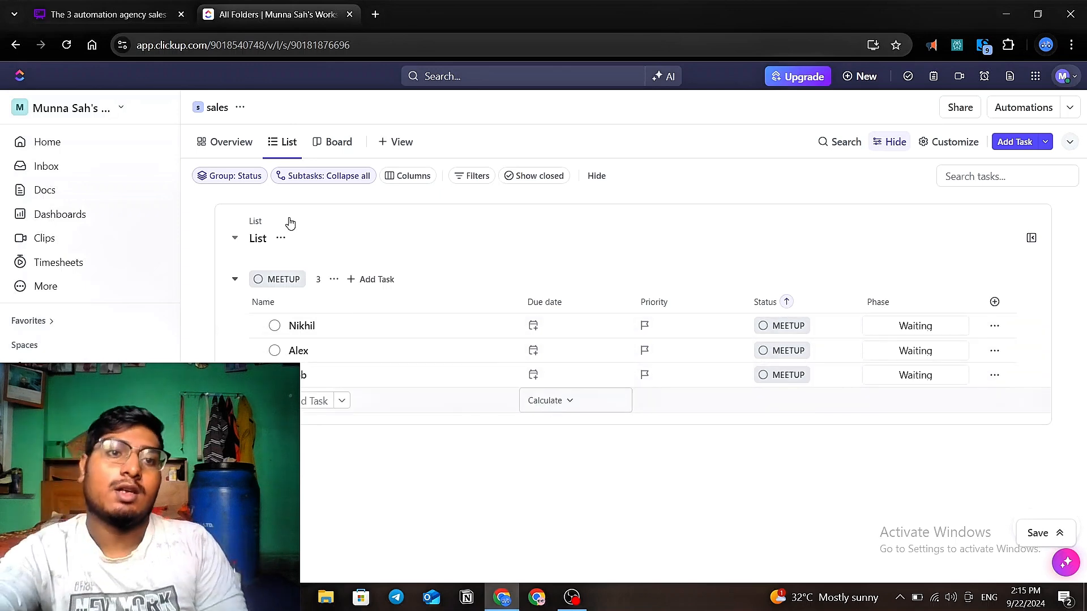
- Review the follow-up email flow in Whimsical, then return to ClickUp and set the first lead's due date to 27 September 2024
{"action": "left_click", "coordinate": [107, 14]}
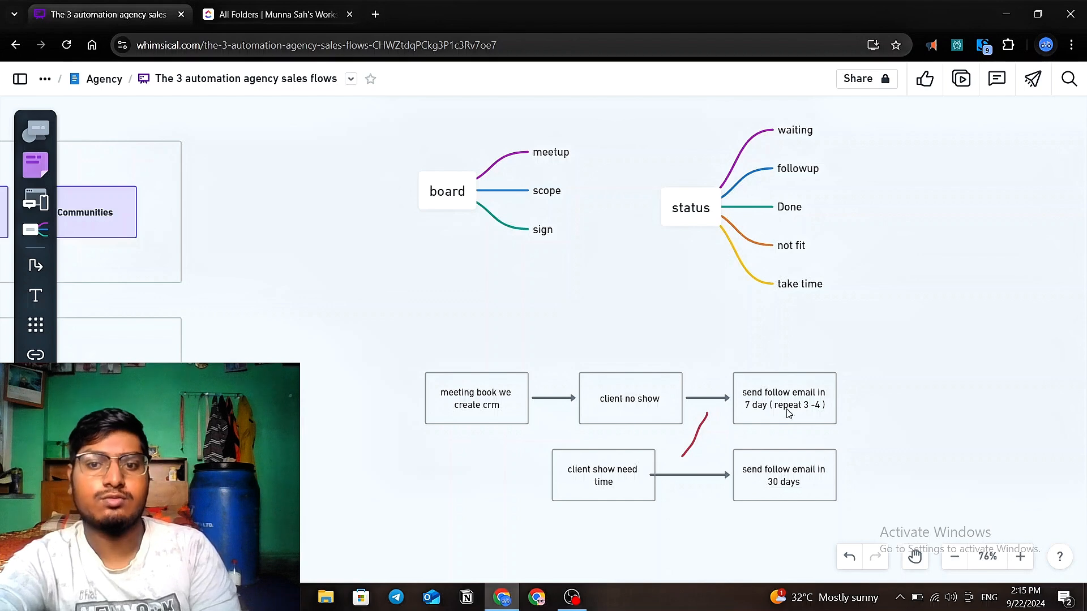
{"action": "scroll", "coordinate": [760, 427], "scroll_direction": "down", "scroll_amount": 2}
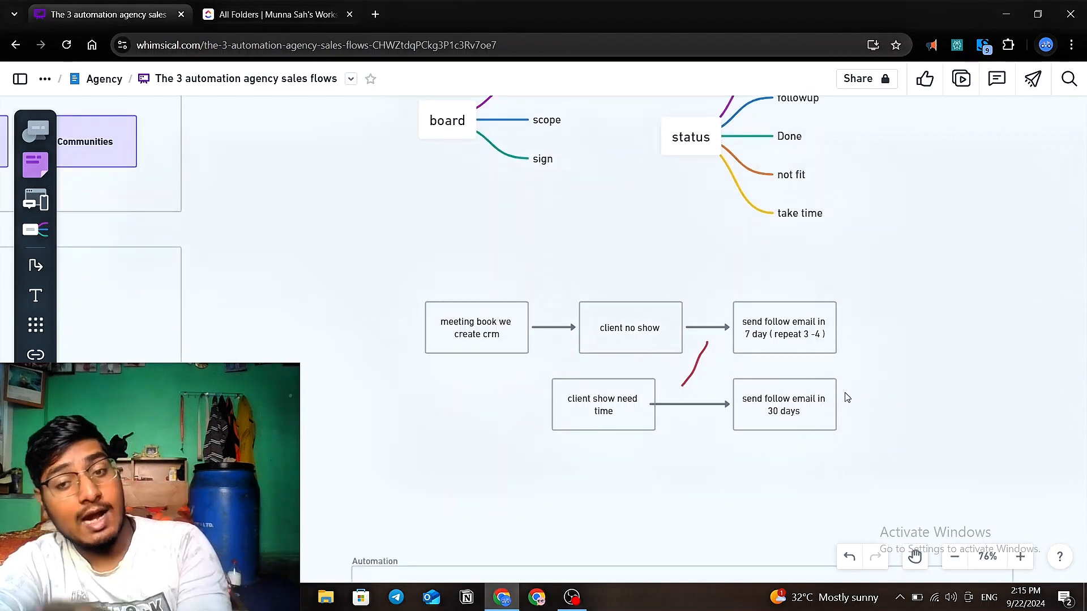
{"action": "scroll", "coordinate": [845, 395], "scroll_direction": "up", "scroll_amount": 4}
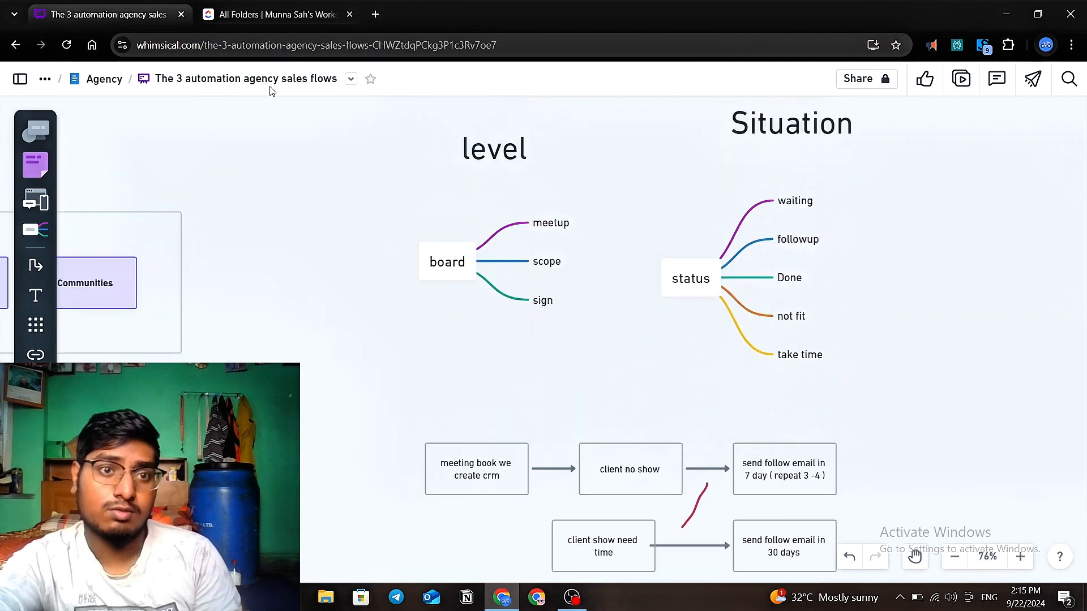
{"action": "left_click", "coordinate": [238, 16]}
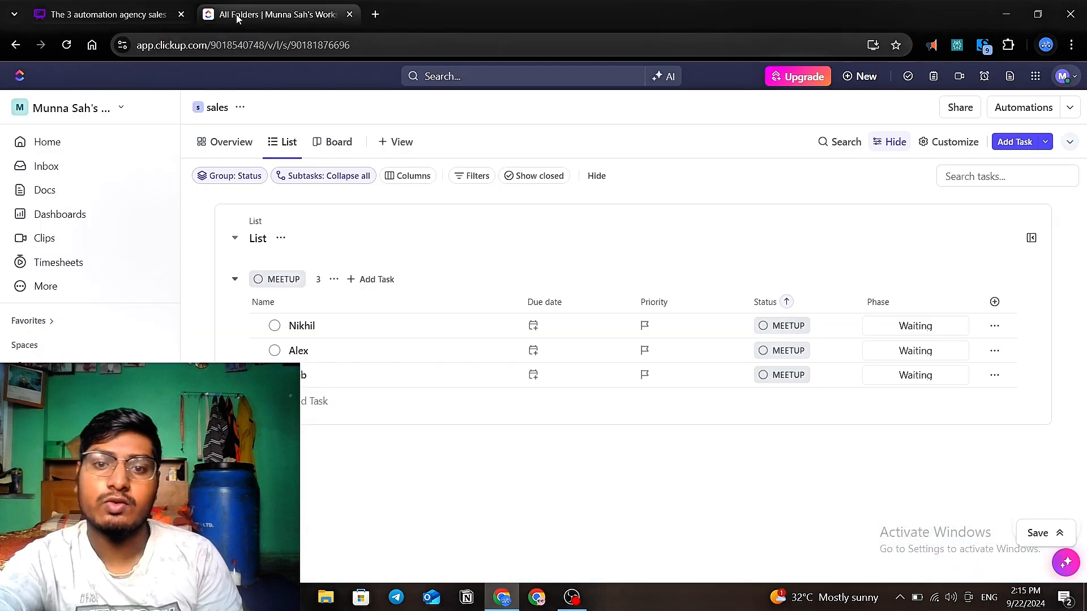
{"action": "left_click", "coordinate": [541, 324]}
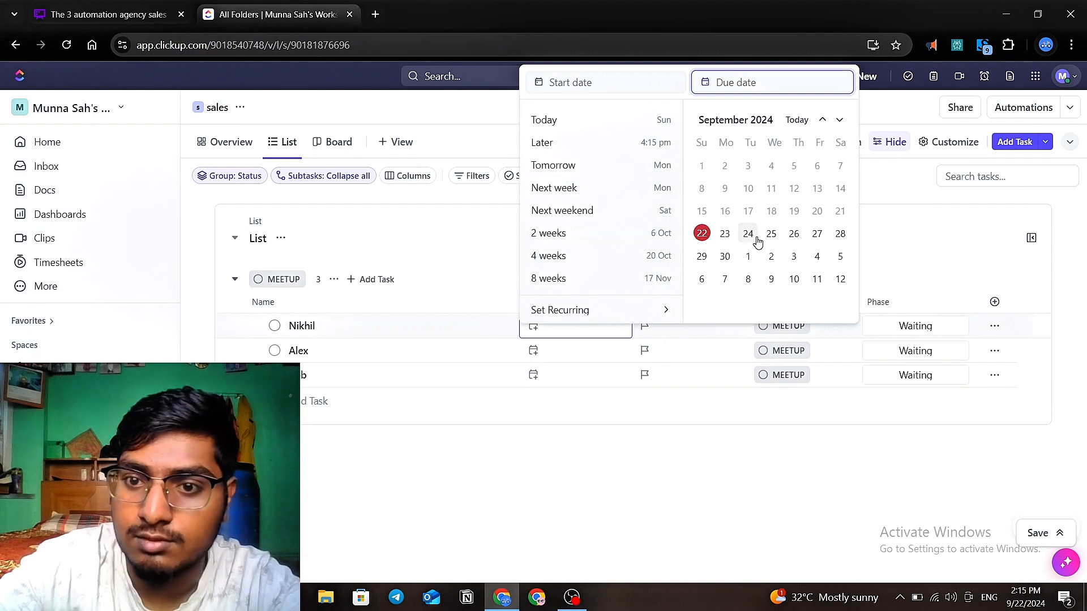
{"action": "left_click", "coordinate": [819, 237]}
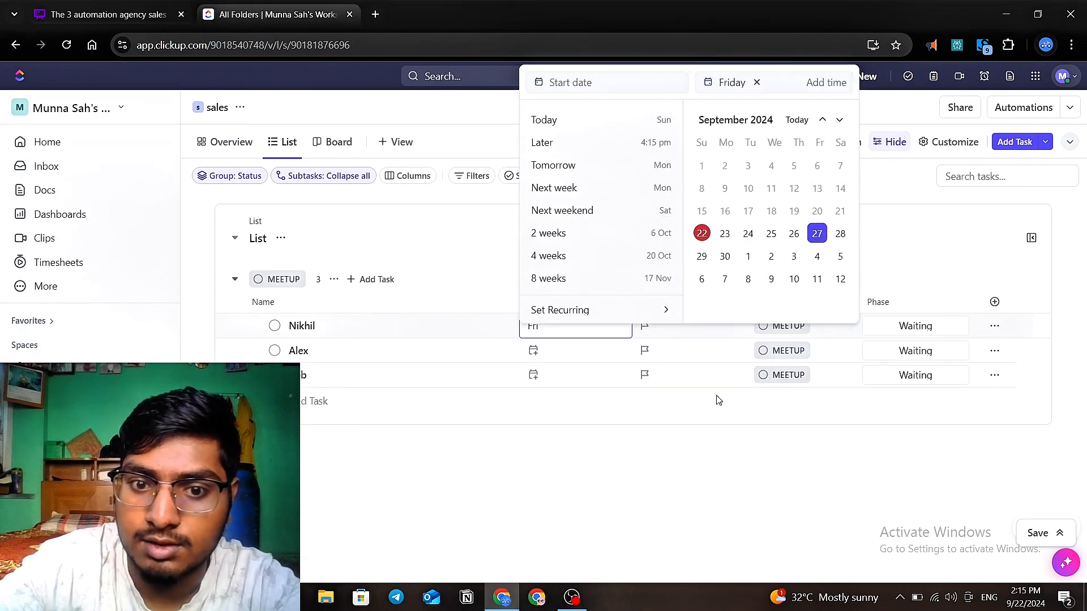
{"action": "left_click", "coordinate": [694, 425]}
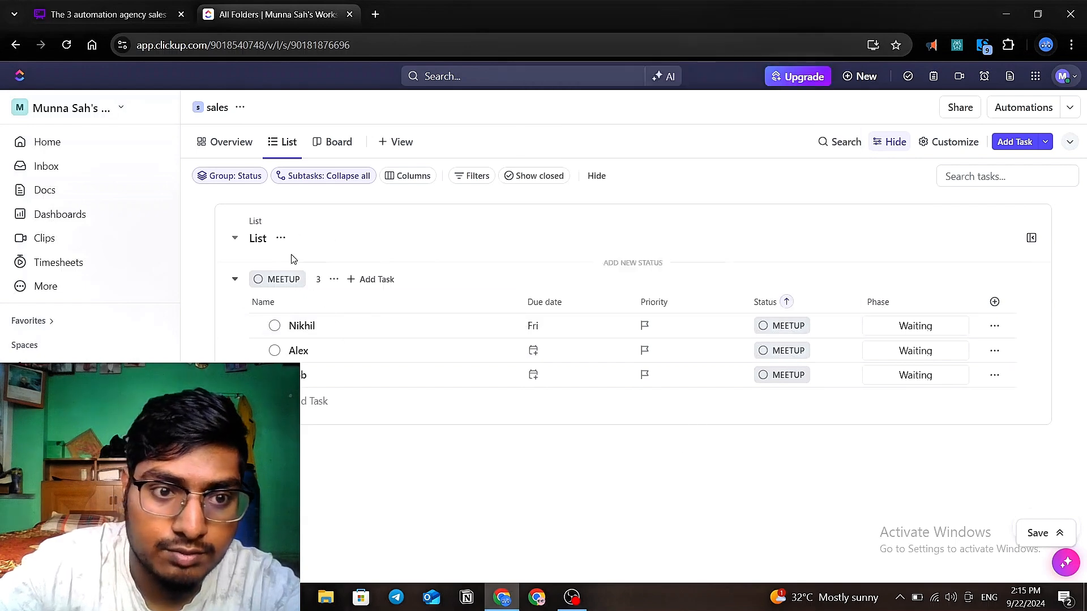
- Start a new automation rule from the MEETUP status group's options
{"action": "left_click", "coordinate": [282, 239]}
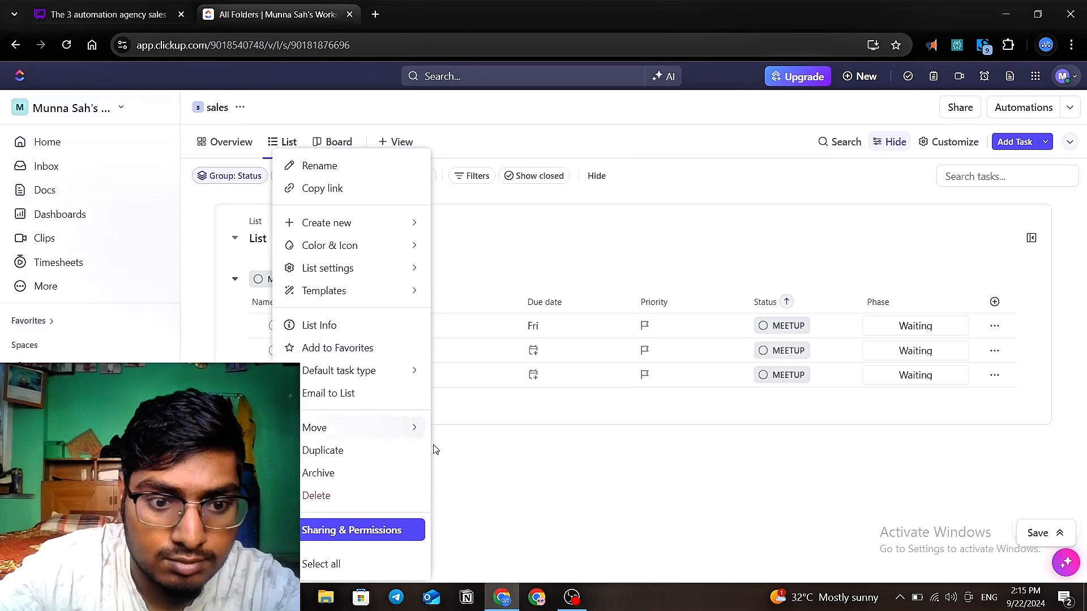
{"action": "left_click", "coordinate": [524, 482]}
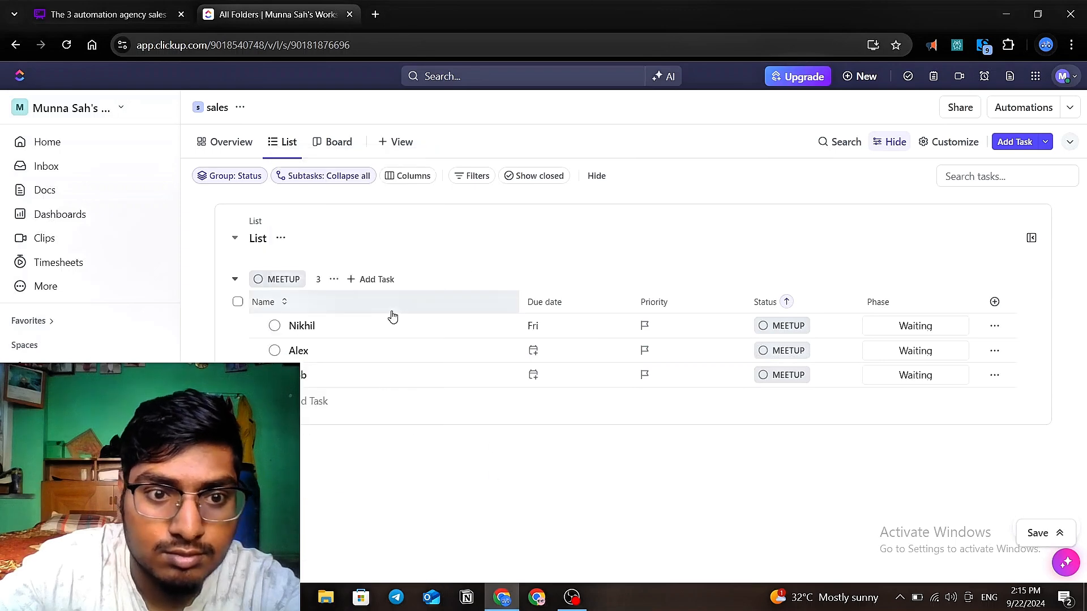
{"action": "left_click", "coordinate": [334, 279]}
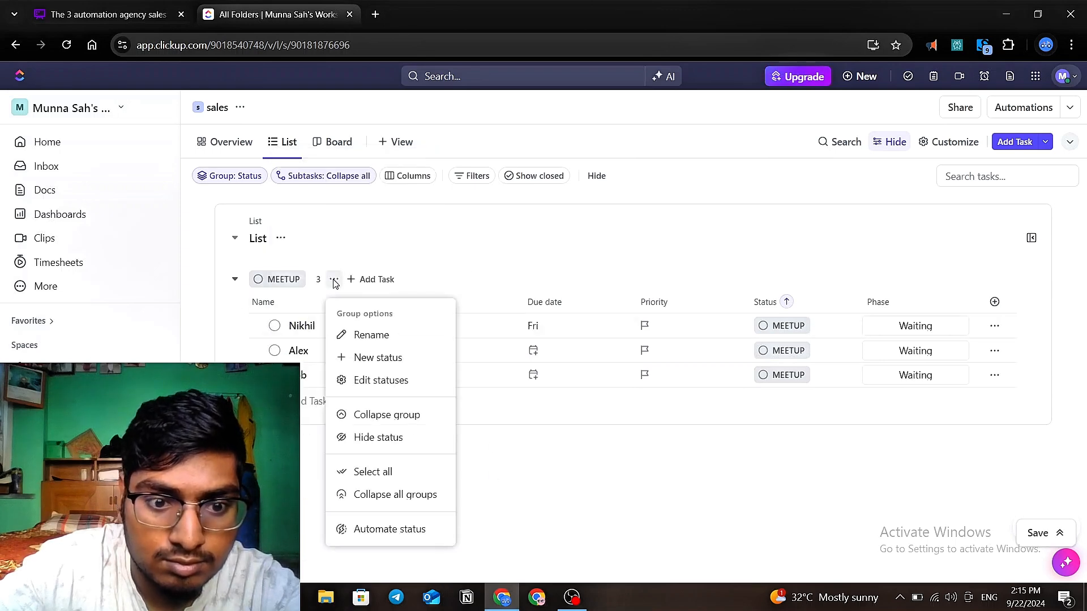
{"action": "left_click", "coordinate": [412, 531]}
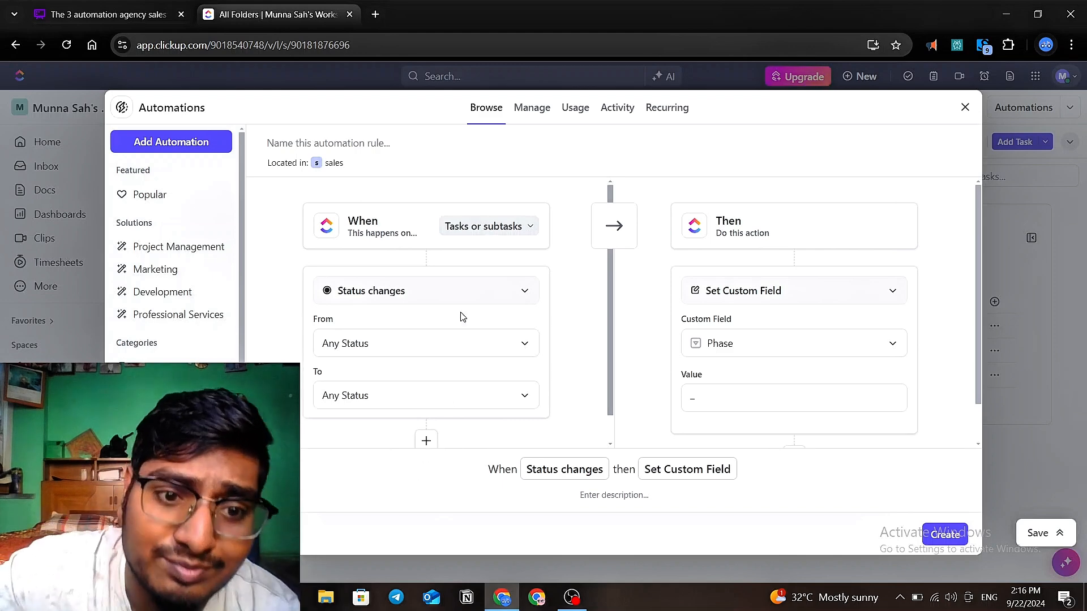
- Look through the new rule's available triggers and search them for one relating to phase
{"action": "left_click", "coordinate": [514, 294]}
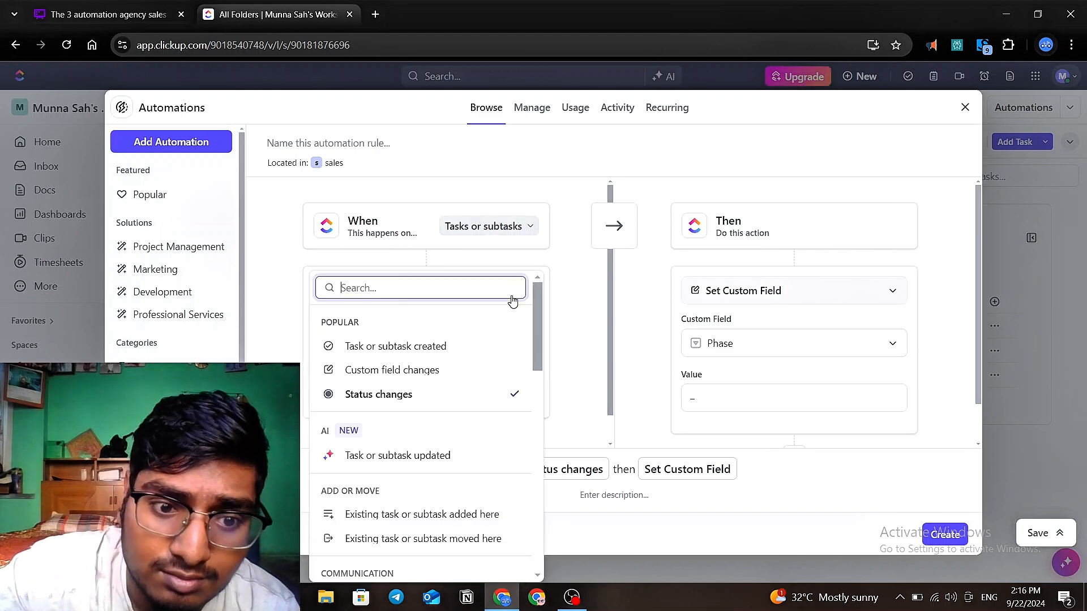
{"action": "scroll", "coordinate": [425, 431], "scroll_direction": "down", "scroll_amount": 3}
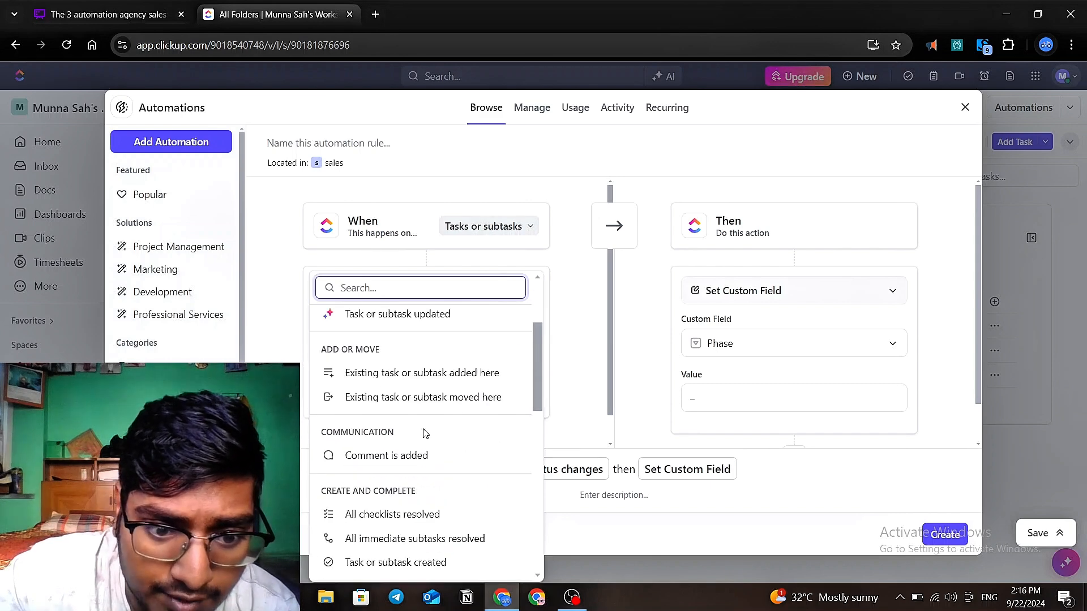
{"action": "scroll", "coordinate": [426, 434], "scroll_direction": "down", "scroll_amount": 9}
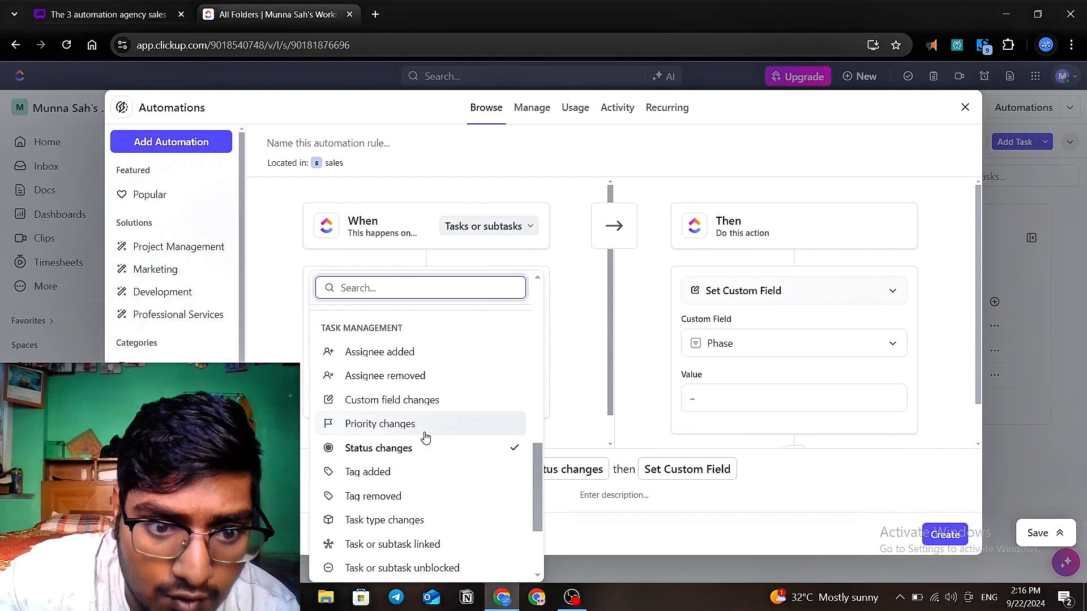
{"action": "type", "text": "s"}
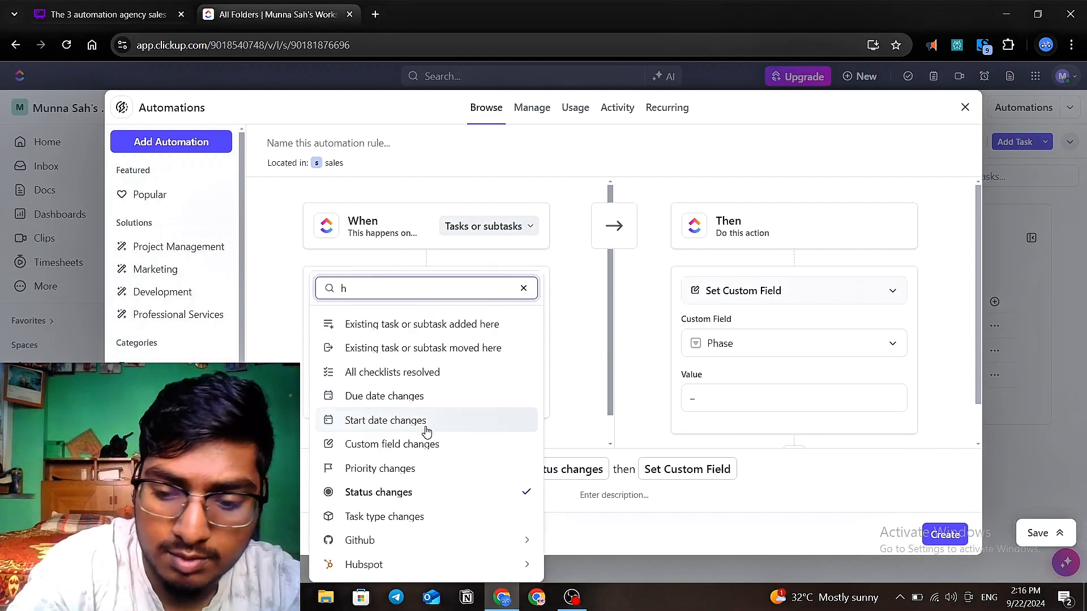
{"action": "key", "text": "BackSpace"}
{"action": "type", "text": "ph"}
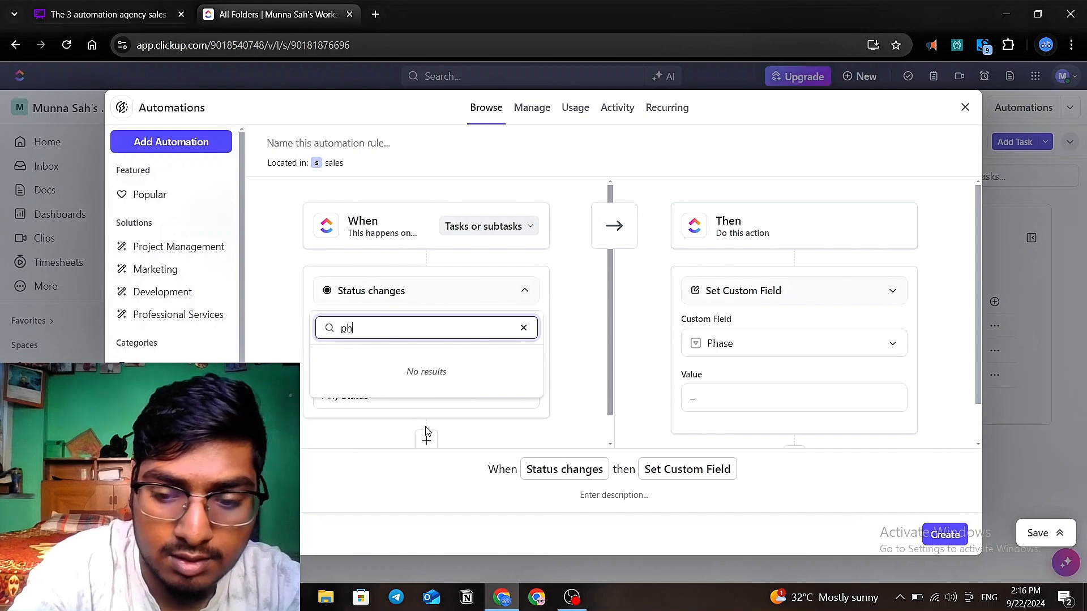
{"action": "key", "text": "BackSpace"}
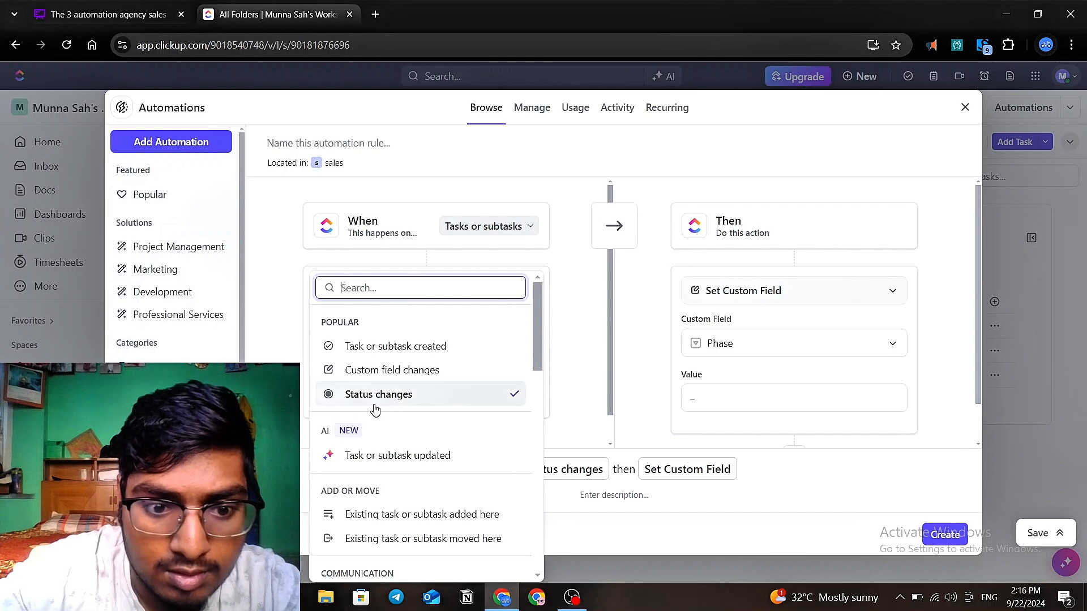
{"action": "scroll", "coordinate": [378, 411], "scroll_direction": "down", "scroll_amount": 3}
{"action": "scroll", "coordinate": [379, 411], "scroll_direction": "down", "scroll_amount": 1}
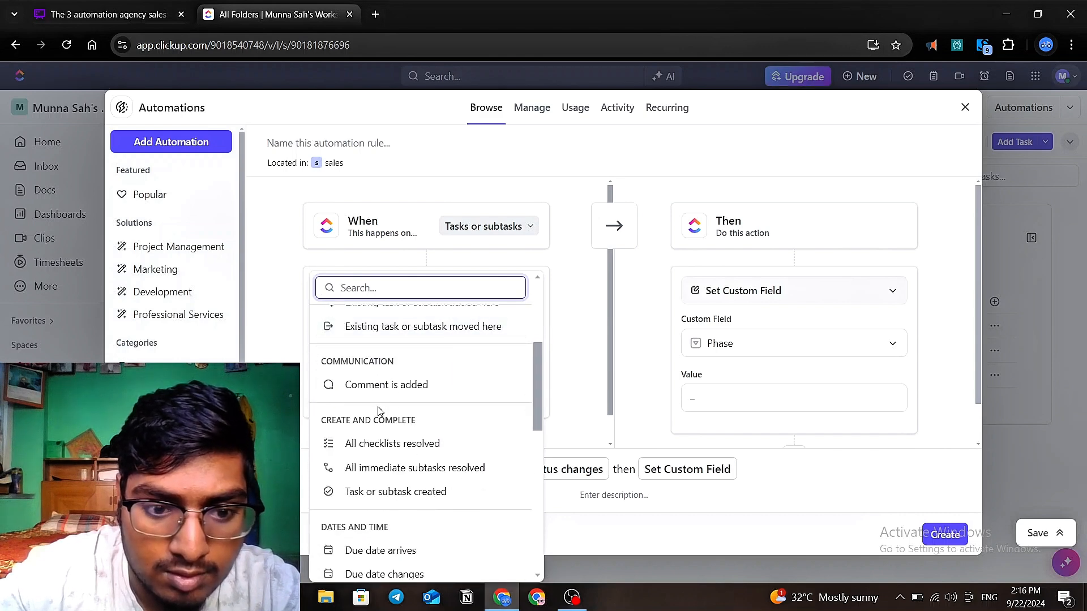
{"action": "scroll", "coordinate": [378, 410], "scroll_direction": "down", "scroll_amount": 4}
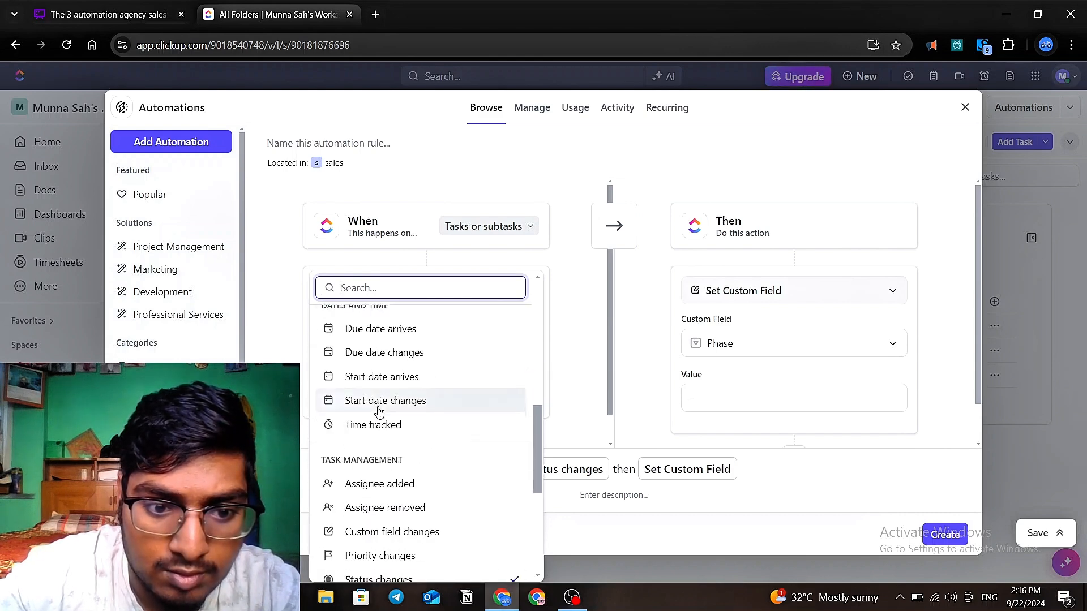
{"action": "scroll", "coordinate": [379, 411], "scroll_direction": "down", "scroll_amount": 3}
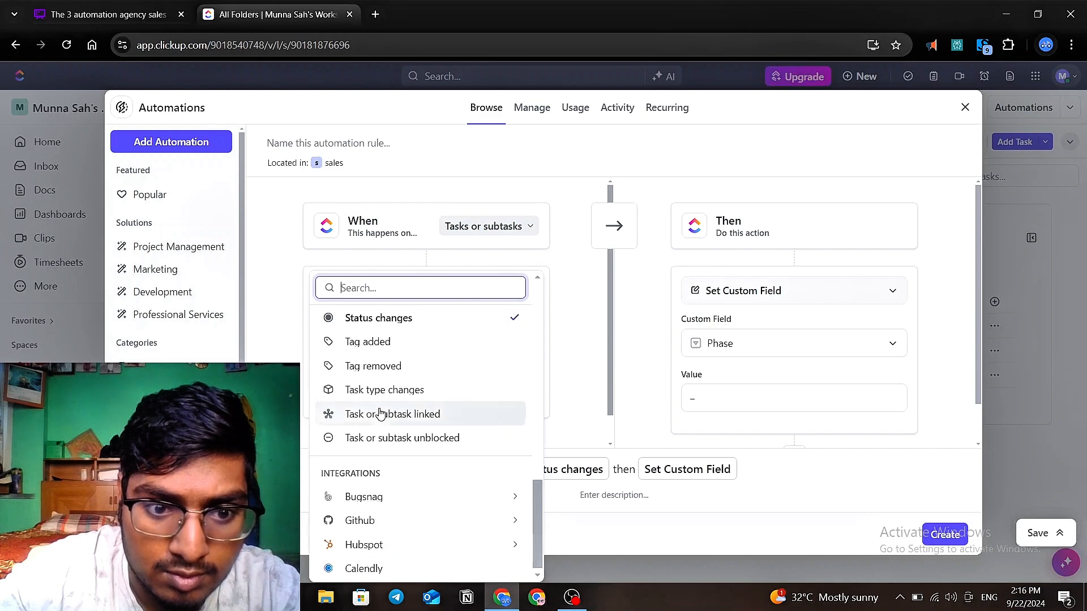
{"action": "scroll", "coordinate": [379, 414], "scroll_direction": "up", "scroll_amount": 1}
{"action": "scroll", "coordinate": [379, 413], "scroll_direction": "up", "scroll_amount": 4}
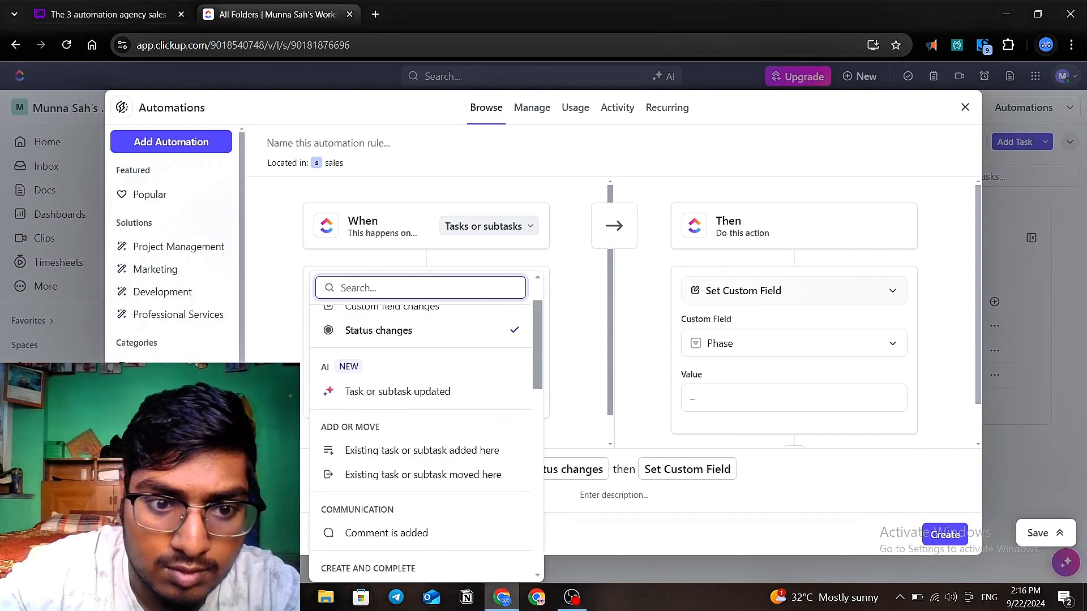
- Check the From status choices of the Status changes trigger, and search the trigger list for "phase"
{"action": "left_click", "coordinate": [378, 330]}
{"action": "left_click", "coordinate": [371, 352]}
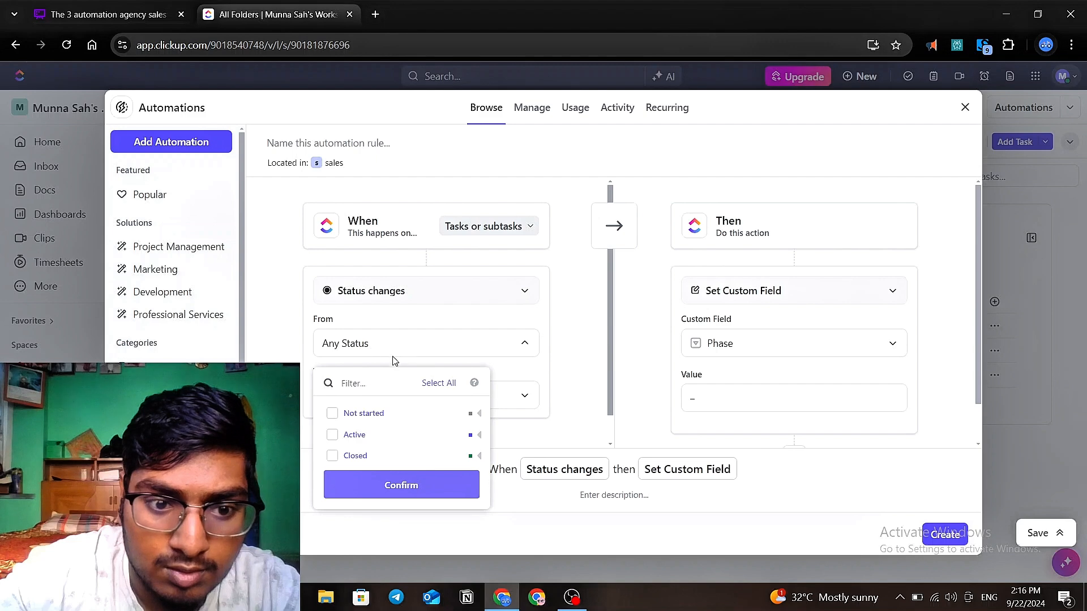
{"action": "left_click", "coordinate": [289, 394]}
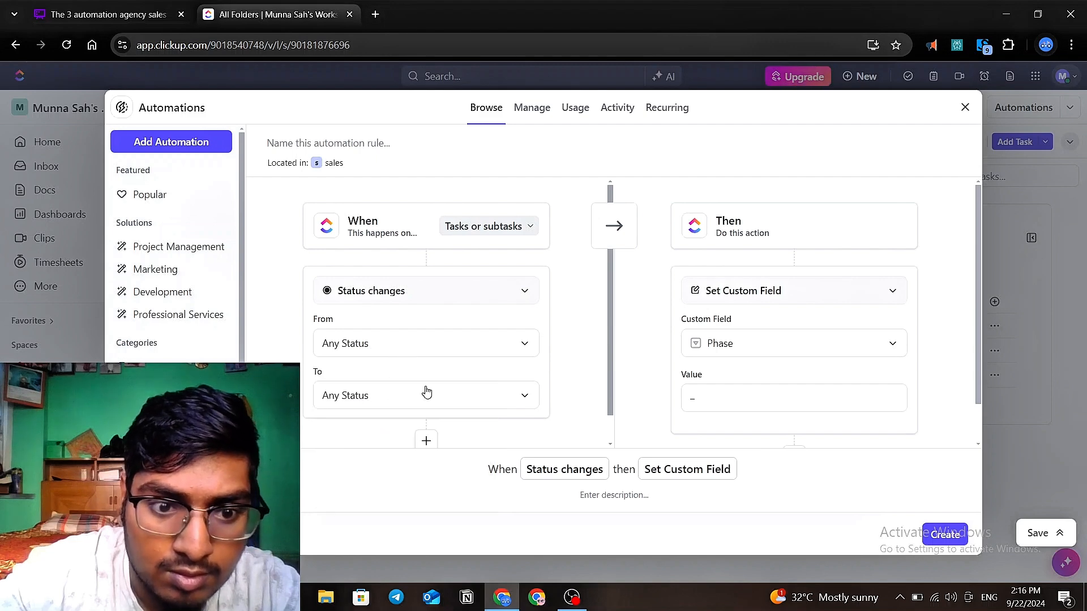
{"action": "left_click", "coordinate": [525, 291]}
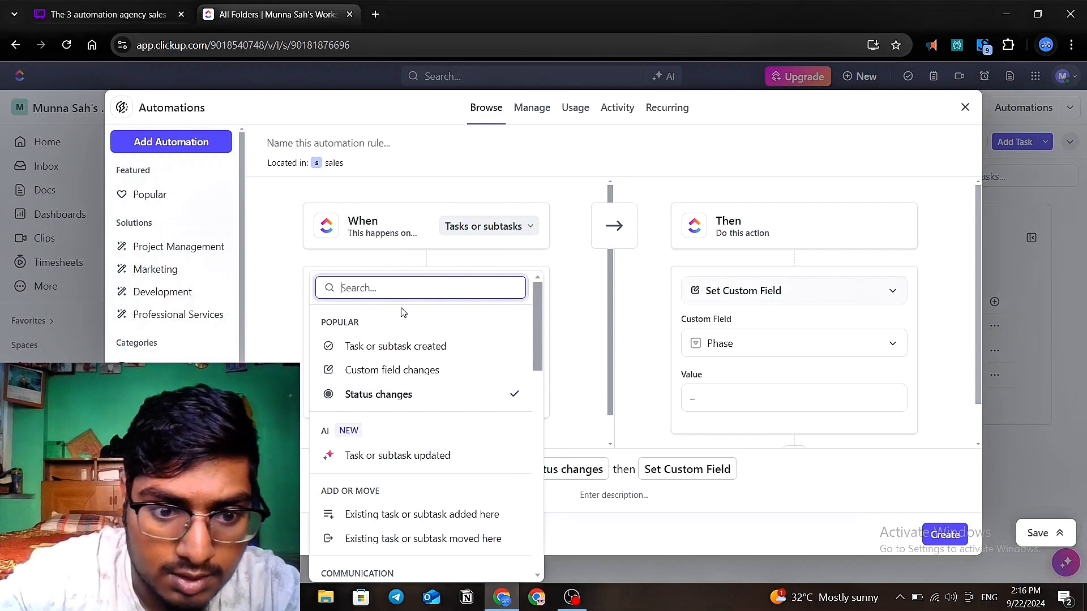
{"action": "type", "text": "ph"}
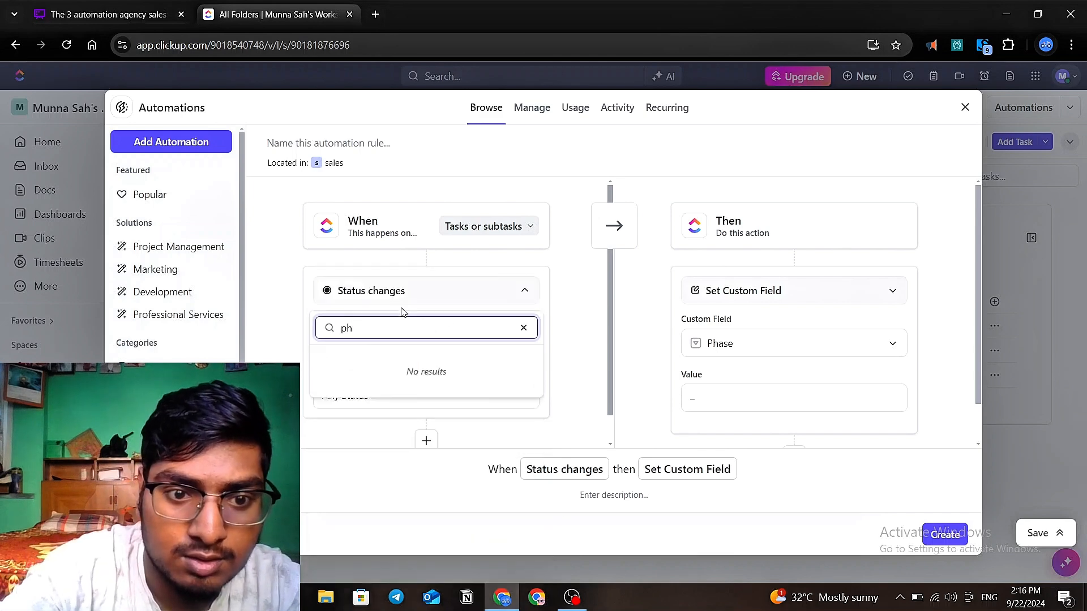
{"action": "type", "text": "ase"}
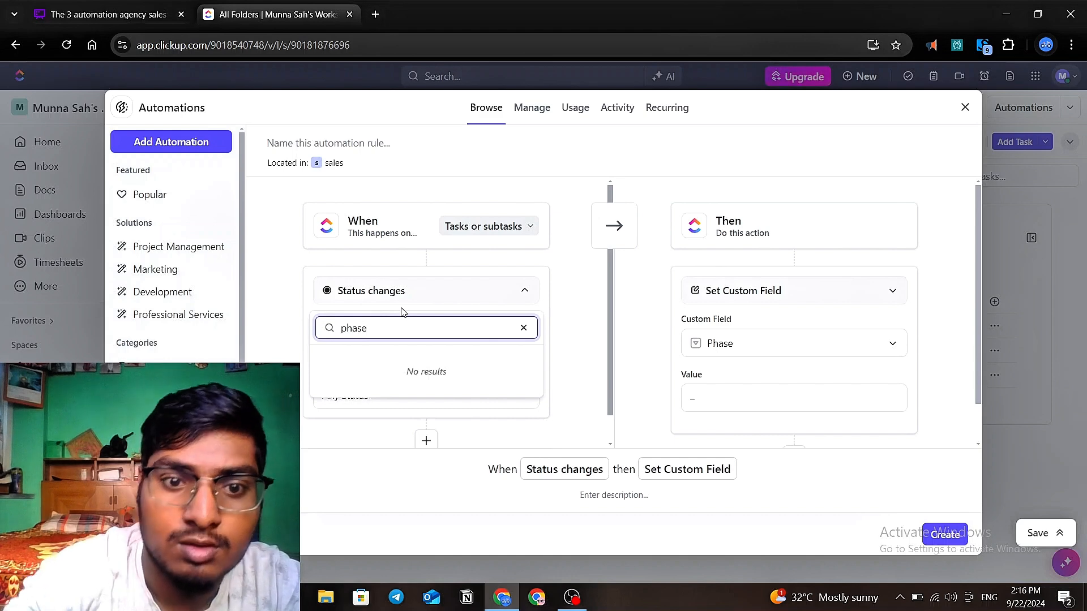
- Limit the rule's trigger to Tasks and look through its trigger options, then discard the rule
{"action": "left_click", "coordinate": [517, 227]}
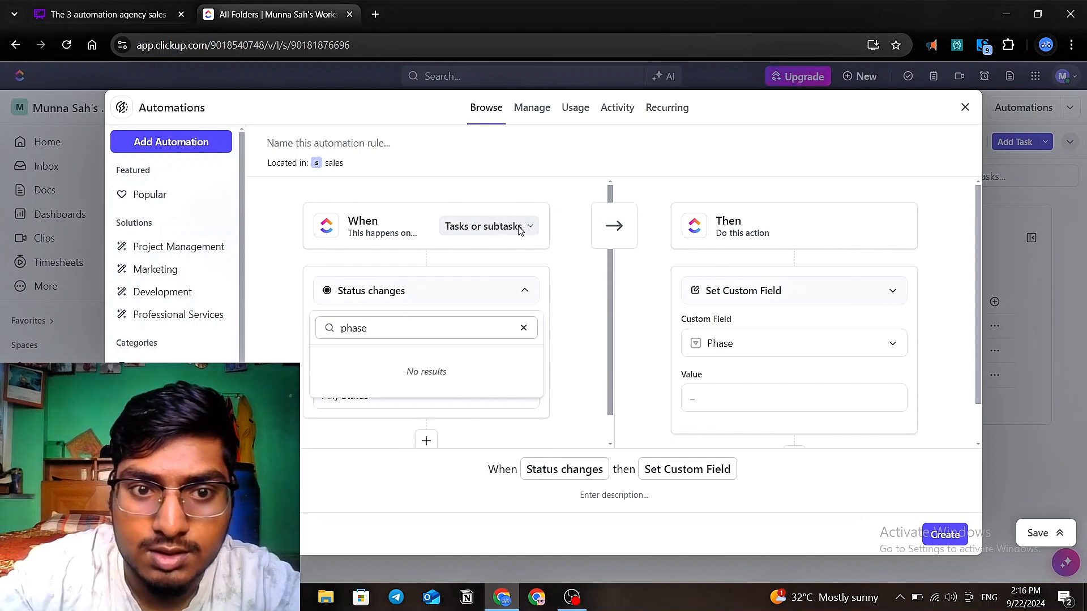
{"action": "left_click", "coordinate": [526, 228]}
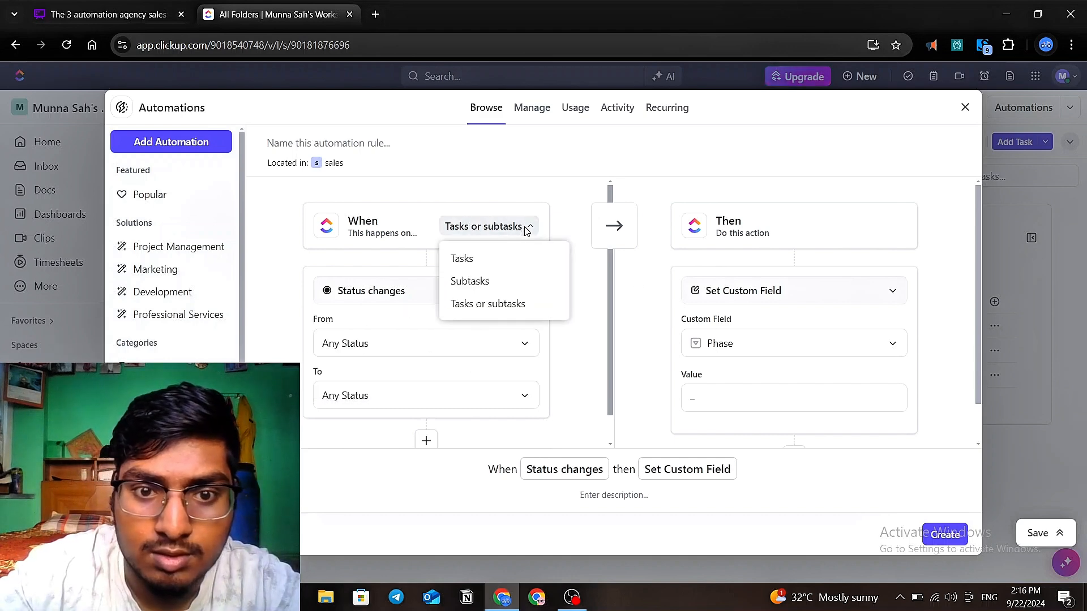
{"action": "left_click", "coordinate": [499, 260]}
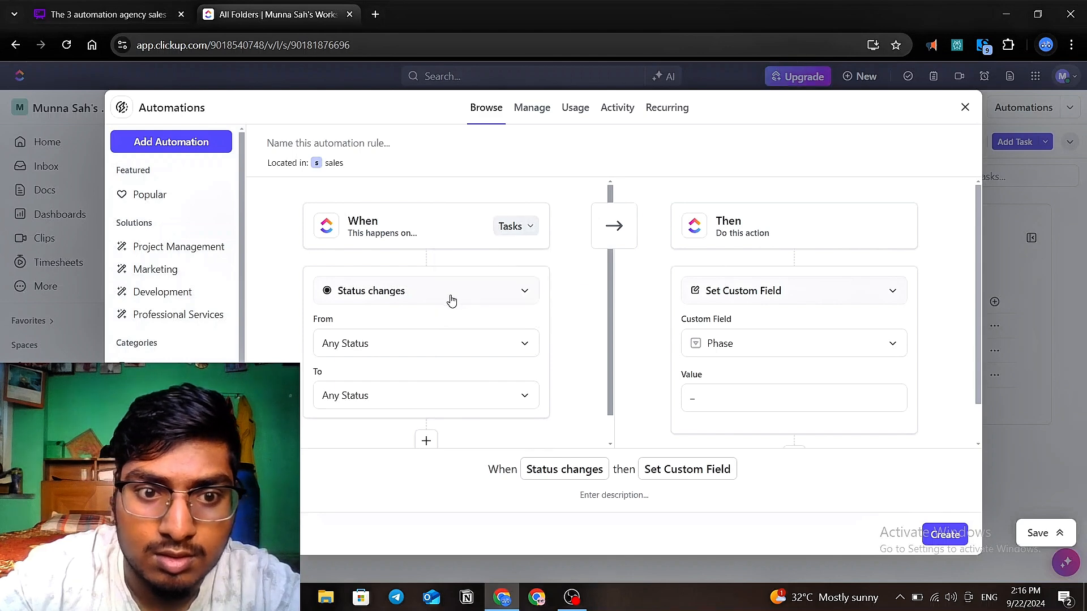
{"action": "left_click", "coordinate": [451, 294]}
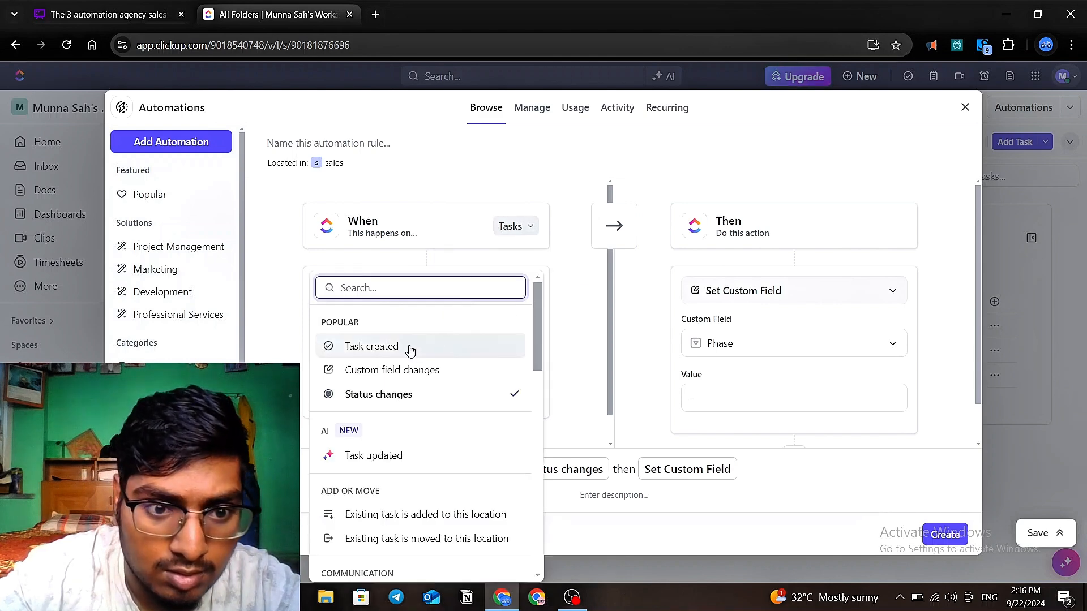
{"action": "scroll", "coordinate": [410, 351], "scroll_direction": "down", "scroll_amount": 1}
{"action": "scroll", "coordinate": [410, 351], "scroll_direction": "down", "scroll_amount": 4}
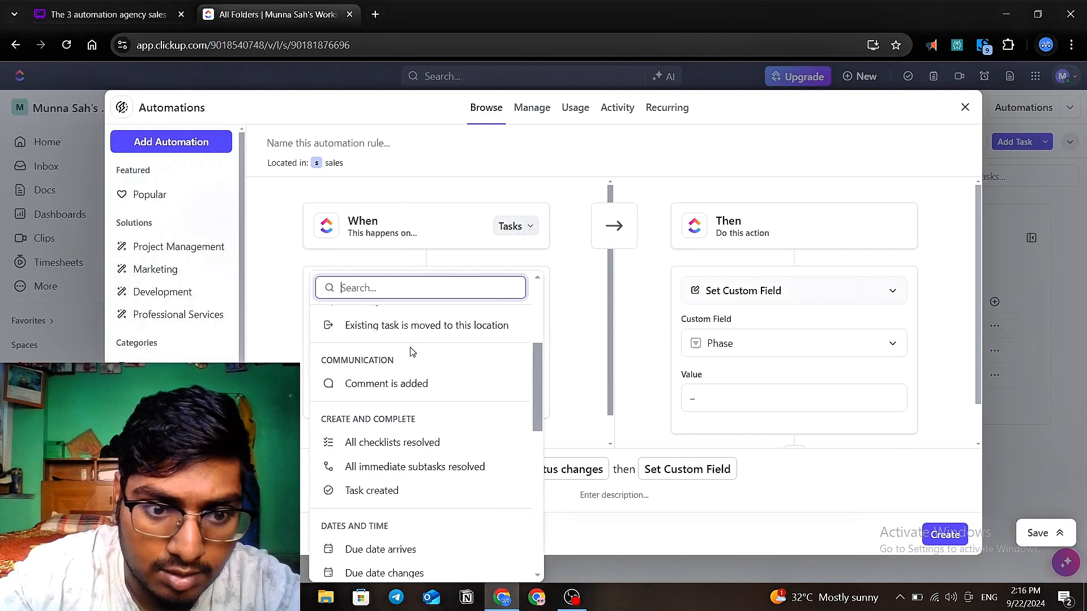
{"action": "scroll", "coordinate": [411, 352], "scroll_direction": "down", "scroll_amount": 7}
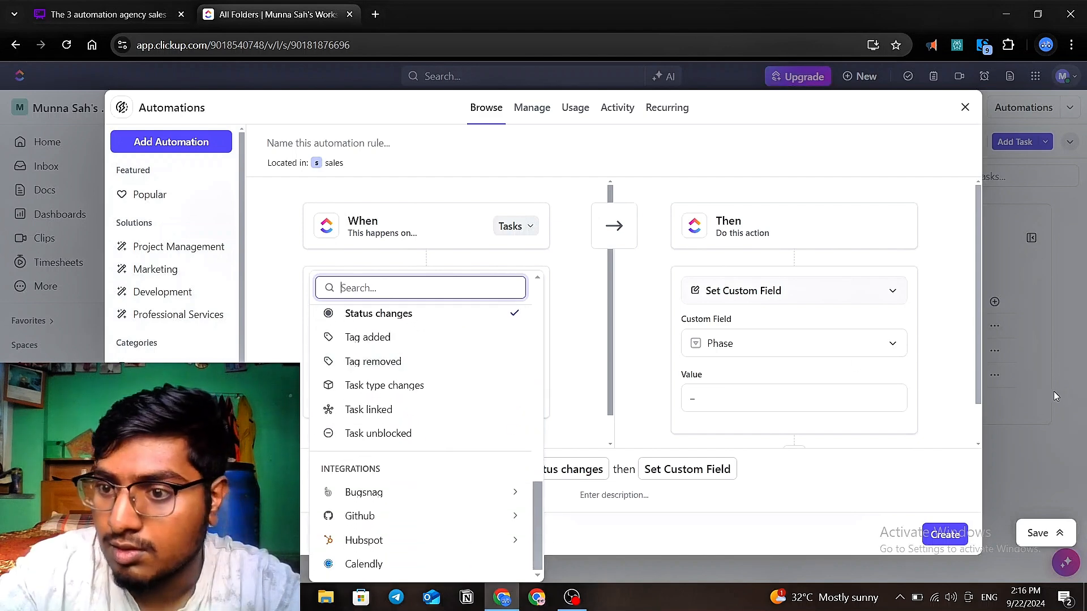
{"action": "left_click", "coordinate": [976, 132]}
{"action": "left_click", "coordinate": [965, 107]}
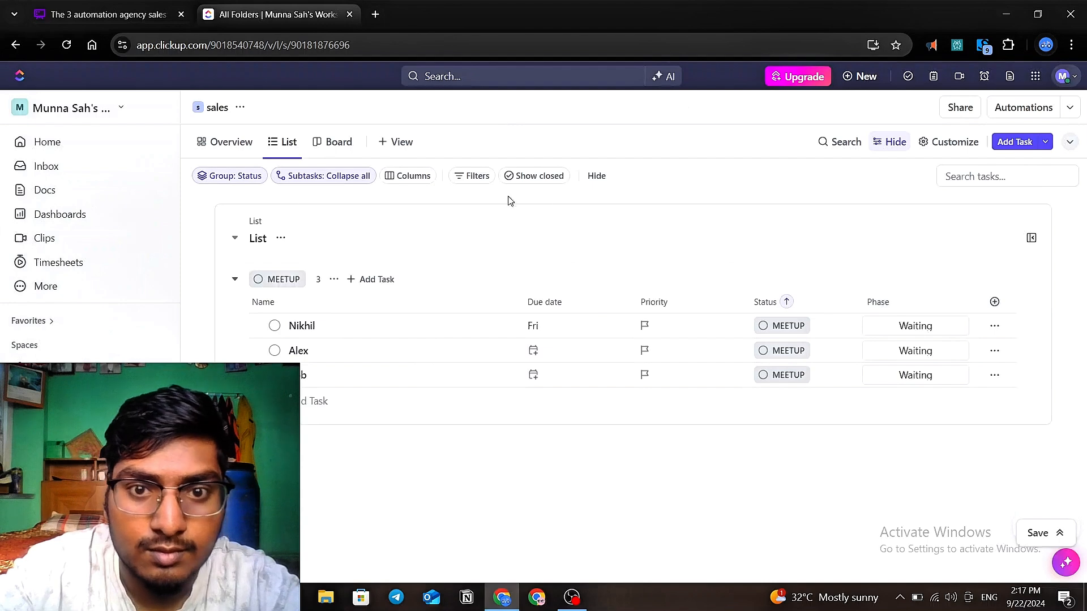
{"action": "left_click", "coordinate": [1023, 108]}
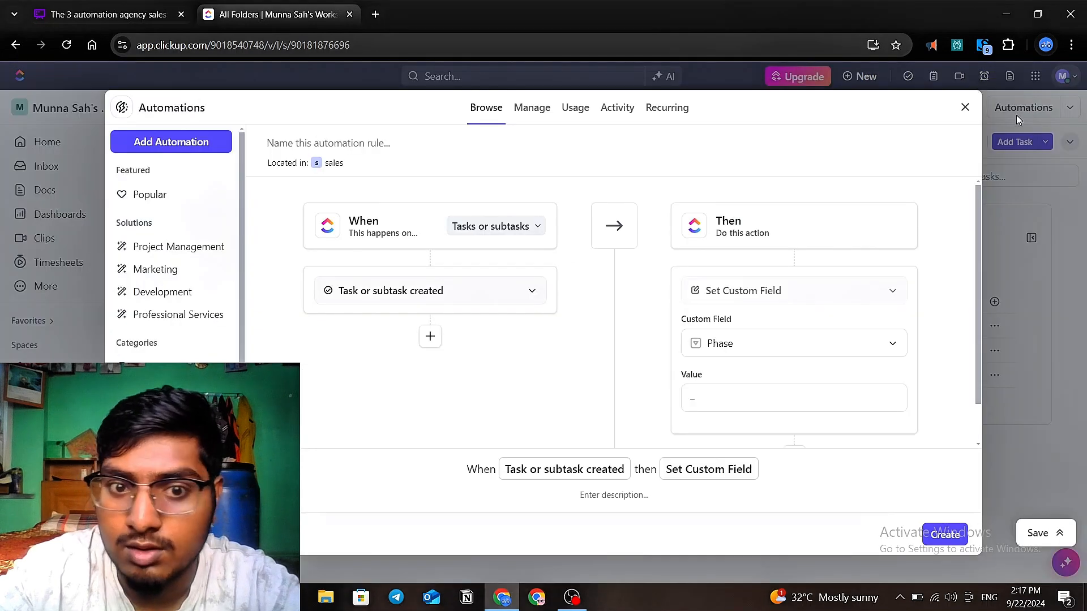
{"action": "left_click", "coordinate": [484, 292]}
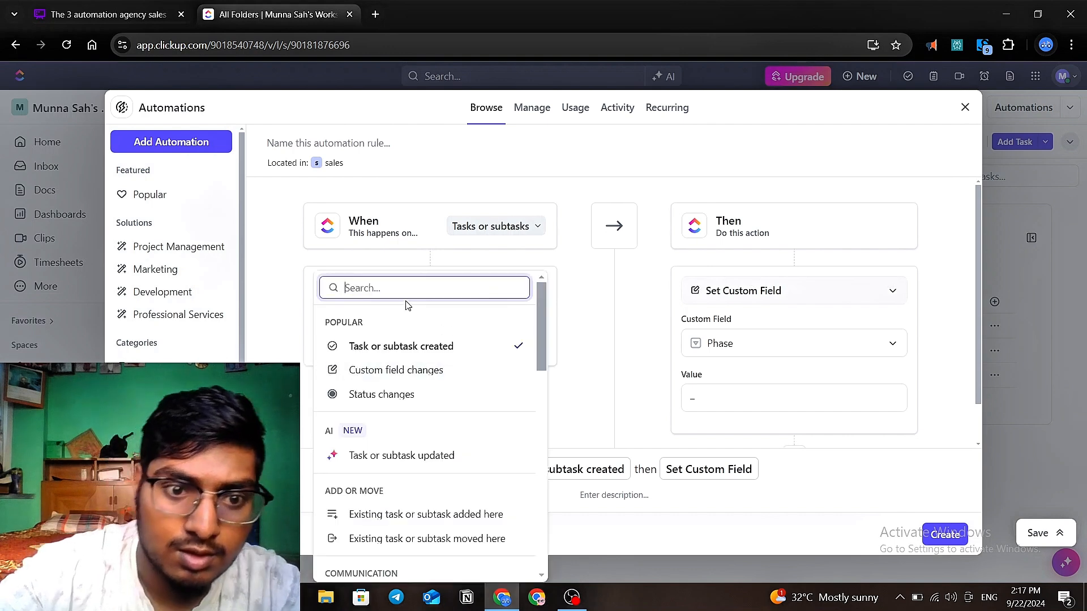
{"action": "type", "text": "ph"}
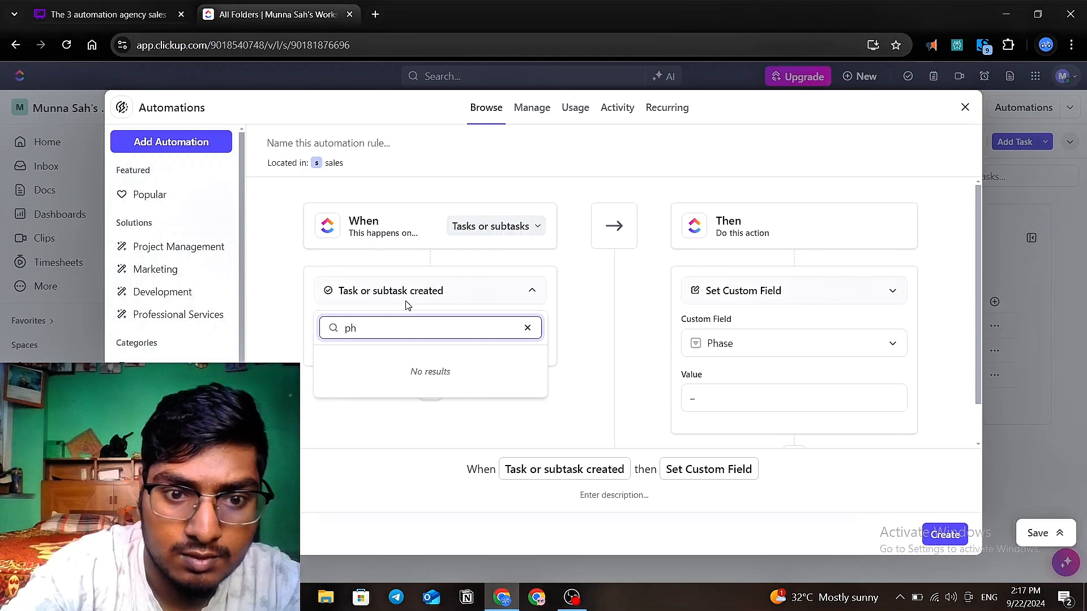
{"action": "key", "text": "BackSpace"}
{"action": "key", "text": "BackSpace"}
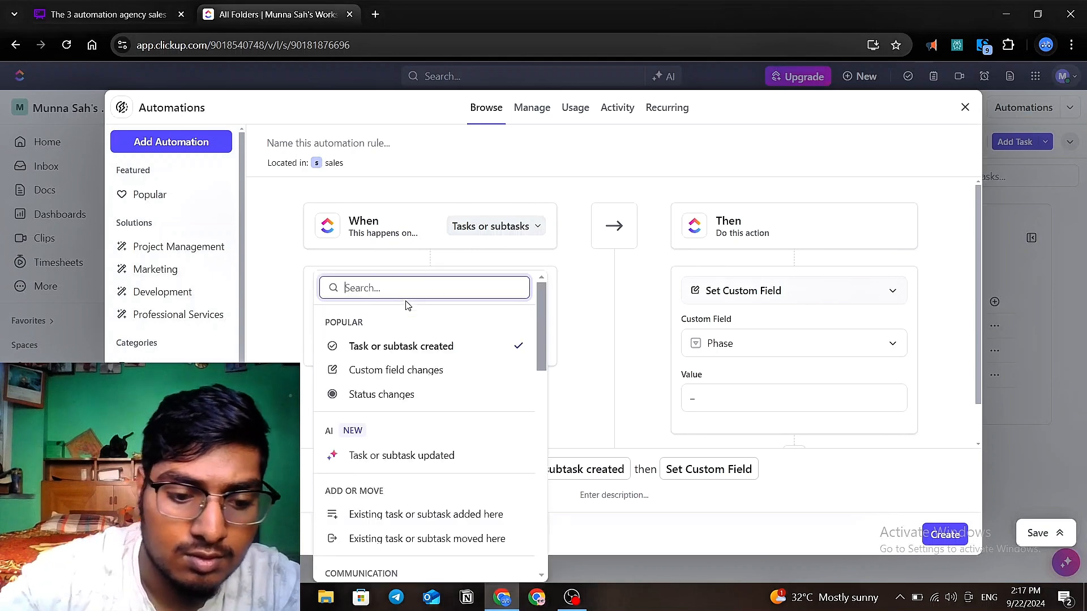
{"action": "key", "text": "alt+f"}
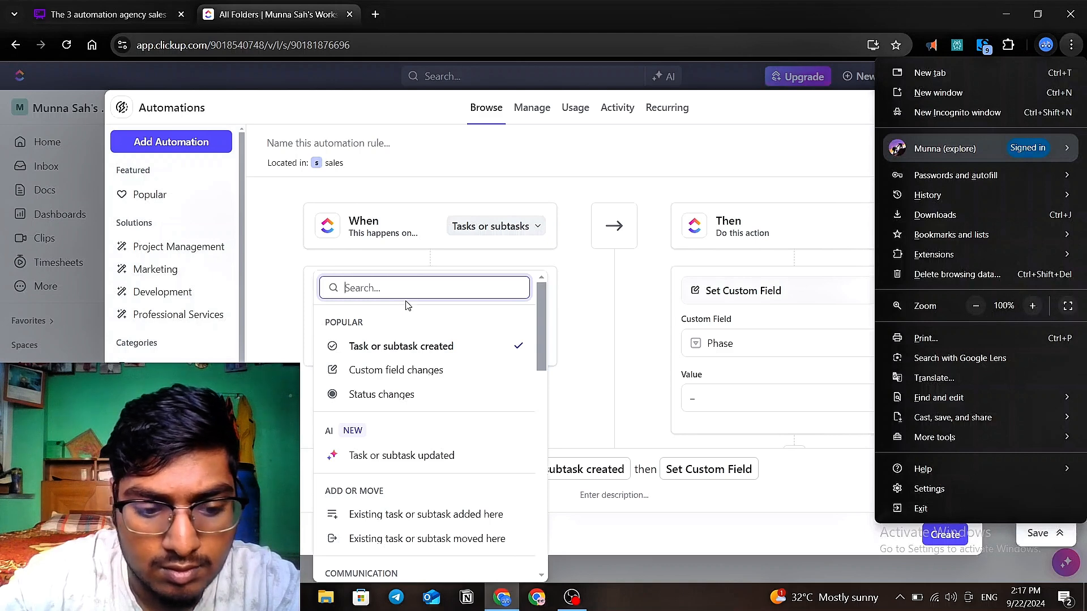
{"action": "left_click", "coordinate": [614, 363]}
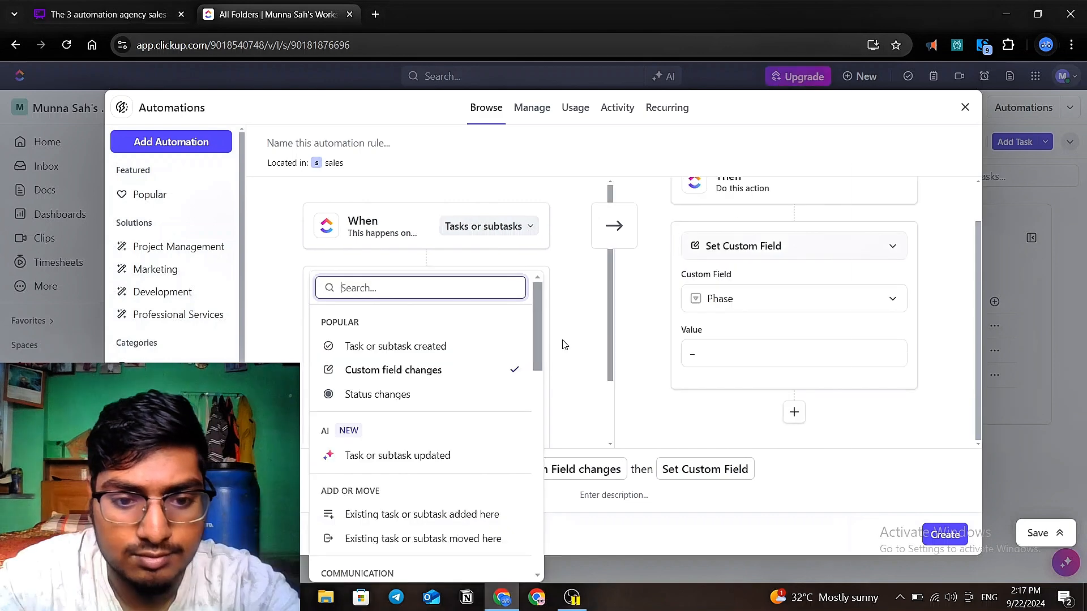
{"action": "key", "text": "alt+f"}
{"action": "left_click", "coordinate": [648, 153]}
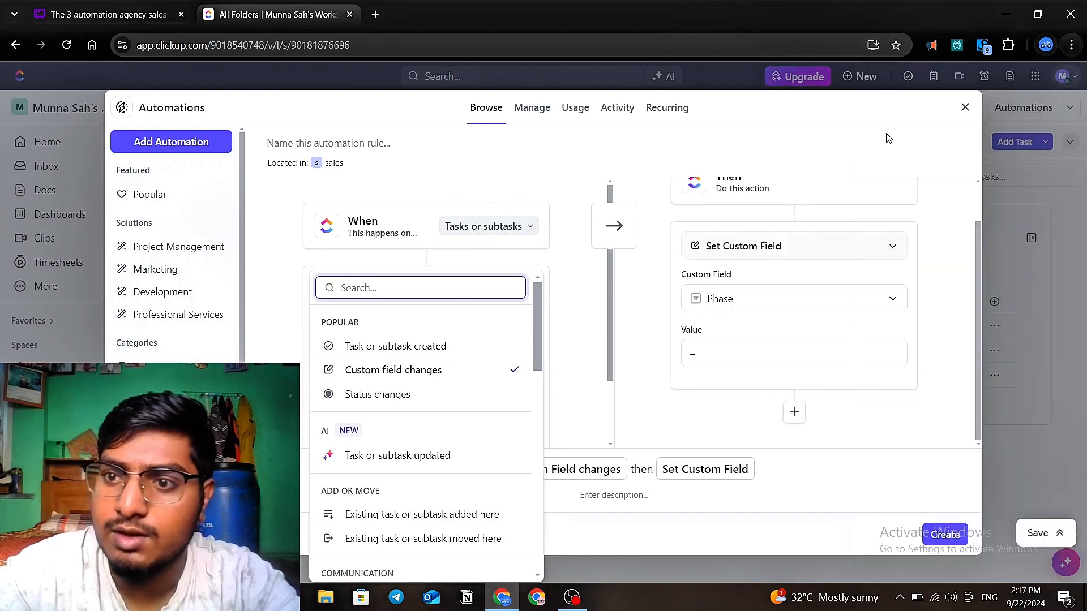
{"action": "left_click", "coordinate": [962, 109]}
{"action": "left_click", "coordinate": [962, 109]}
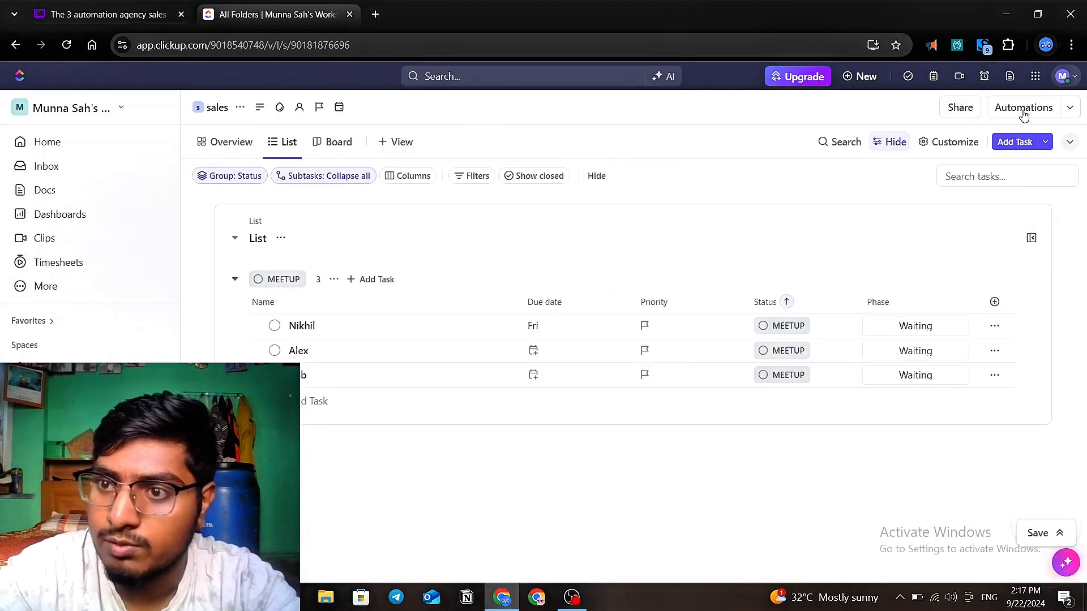
- Start a new automation rule for the sales space with Custom Field changes on the Phase field as trigger
{"action": "left_click", "coordinate": [1023, 109]}
{"action": "left_click", "coordinate": [435, 291]}
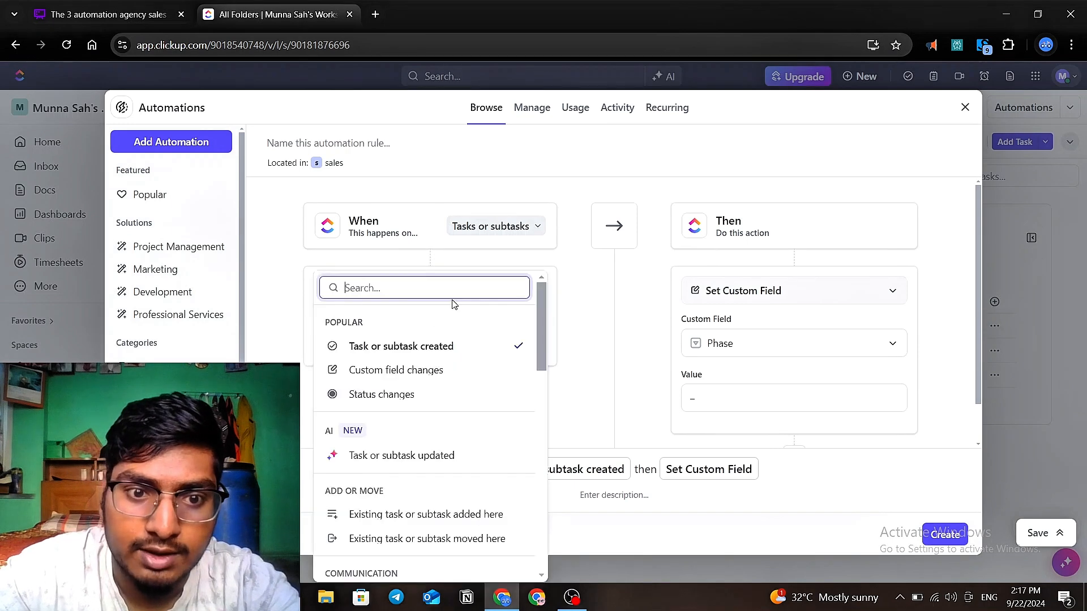
{"action": "left_click", "coordinate": [403, 374]}
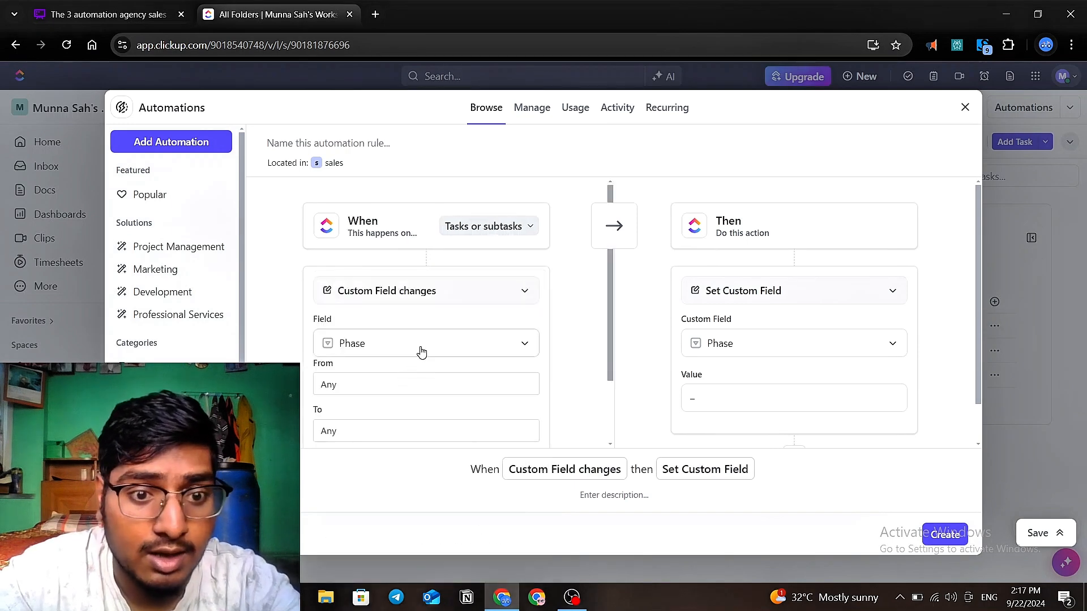
- Check the field, From and To choices of the Custom Field changes trigger
{"action": "left_click", "coordinate": [420, 351]}
{"action": "left_click", "coordinate": [416, 355]}
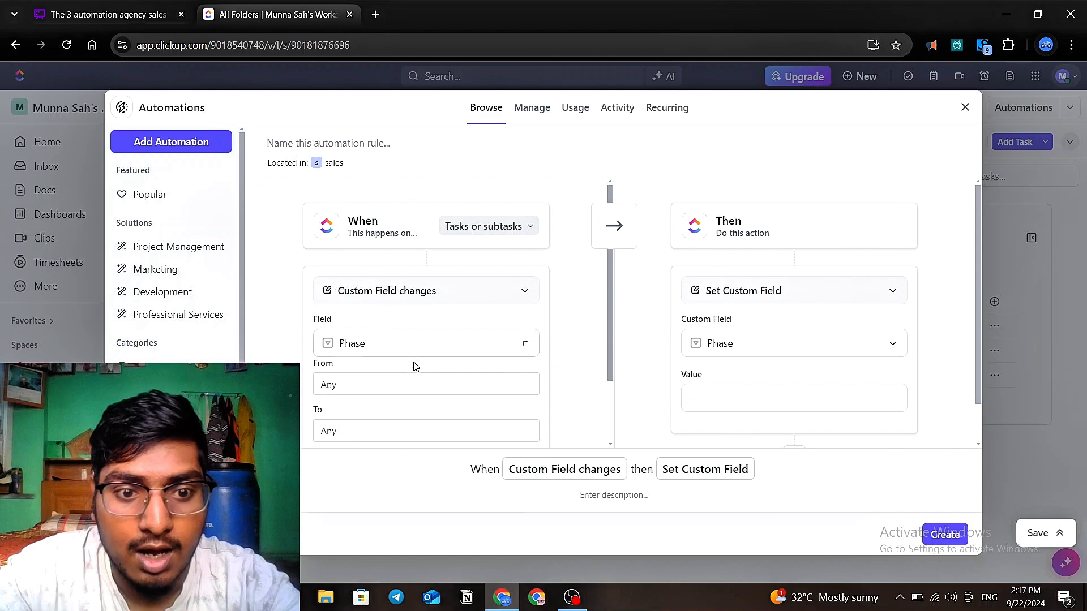
{"action": "left_click", "coordinate": [395, 389]}
{"action": "left_click", "coordinate": [371, 462]}
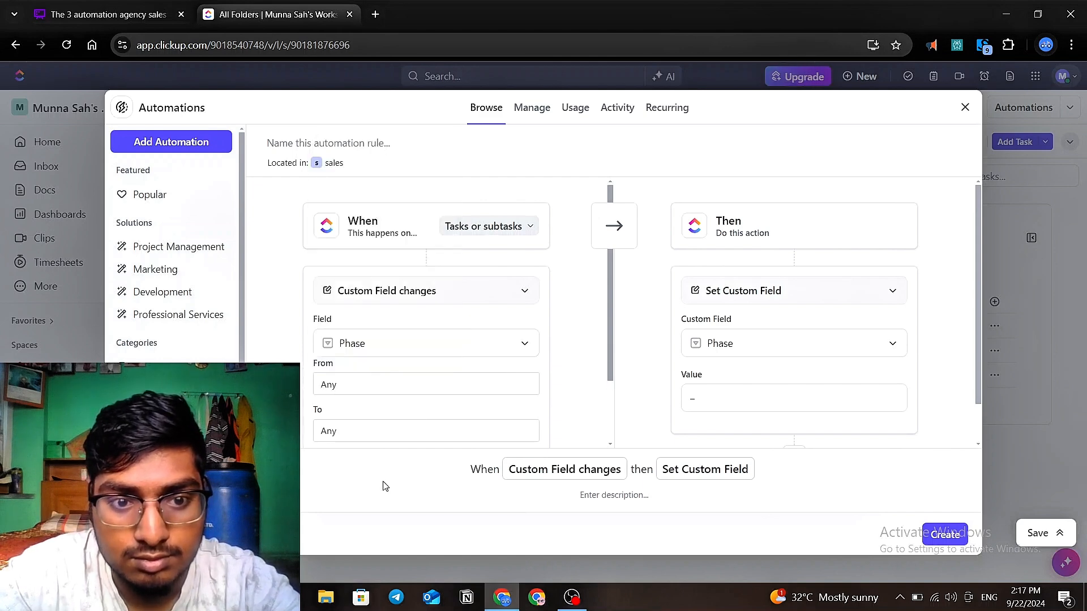
- Change the rule's trigger from Custom Field changes to Due date arrives
{"action": "left_click", "coordinate": [455, 293]}
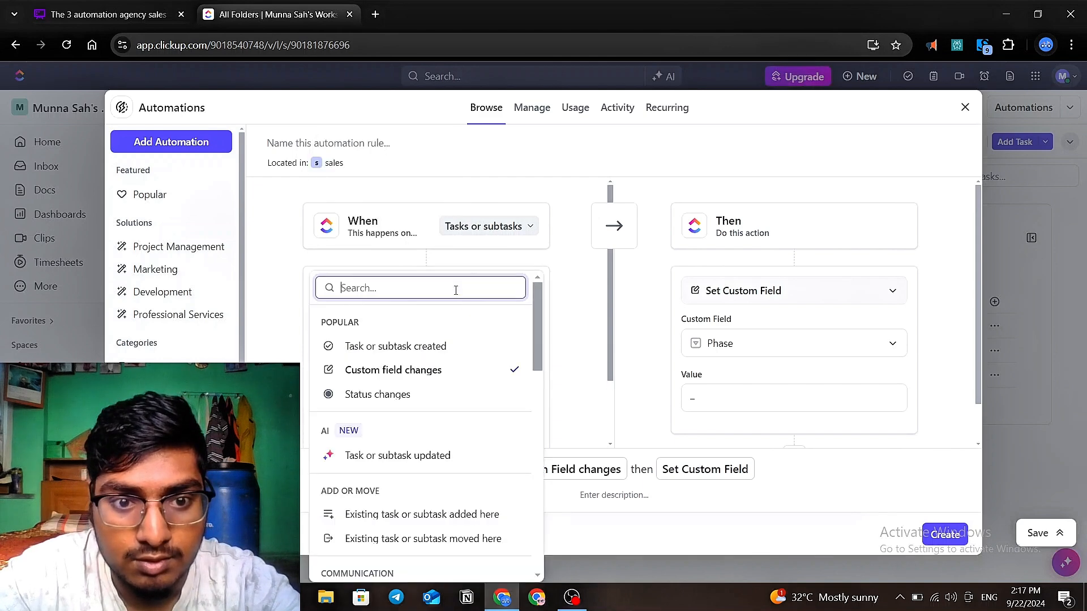
{"action": "scroll", "coordinate": [446, 443], "scroll_direction": "down", "scroll_amount": 4}
{"action": "scroll", "coordinate": [447, 446], "scroll_direction": "down", "scroll_amount": 3}
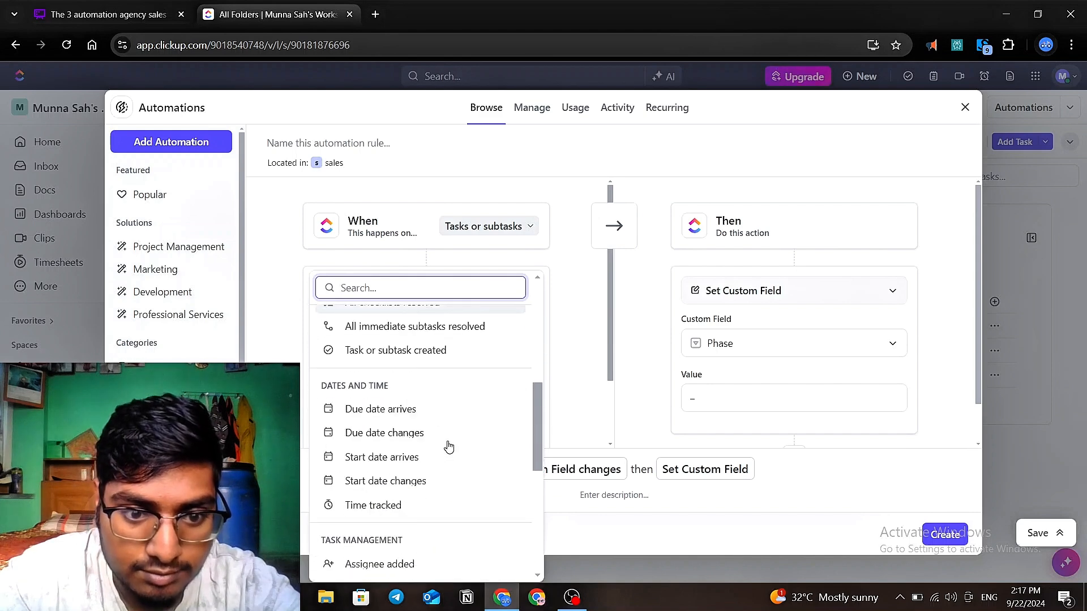
{"action": "left_click", "coordinate": [415, 412]}
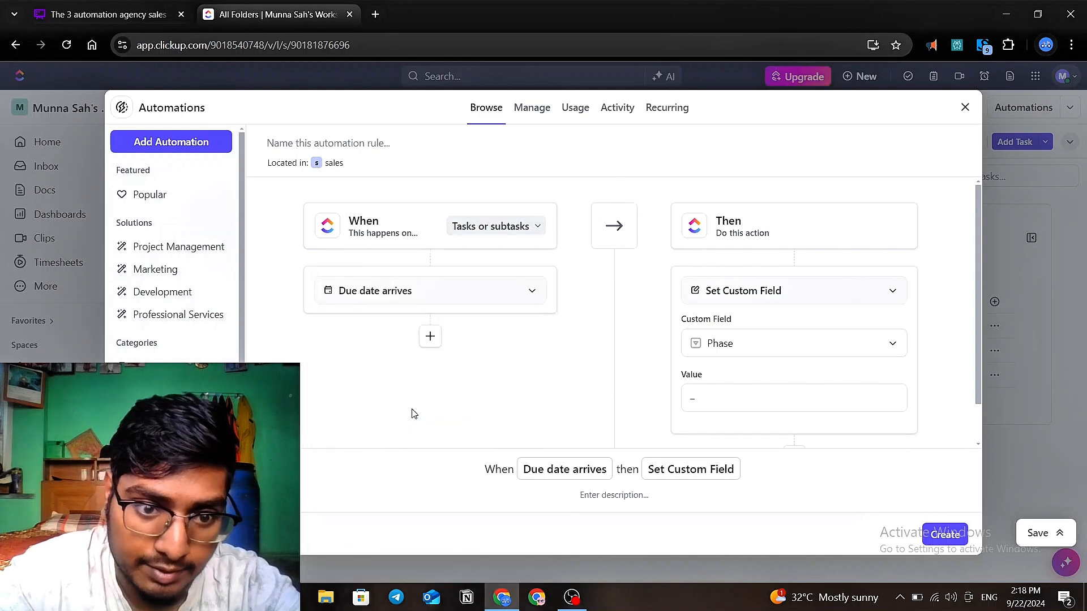
- Have the rule set the Phase custom field to Followup, create the automation and return to the task list
{"action": "left_click", "coordinate": [732, 347]}
{"action": "left_click", "coordinate": [725, 327]}
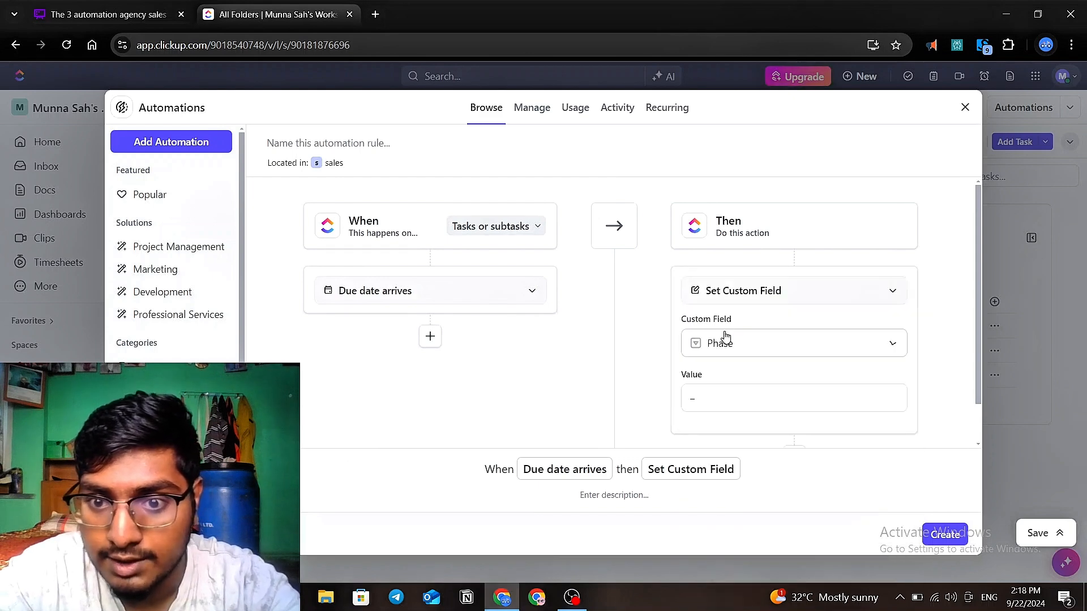
{"action": "left_click", "coordinate": [712, 398]}
{"action": "left_click", "coordinate": [705, 399]}
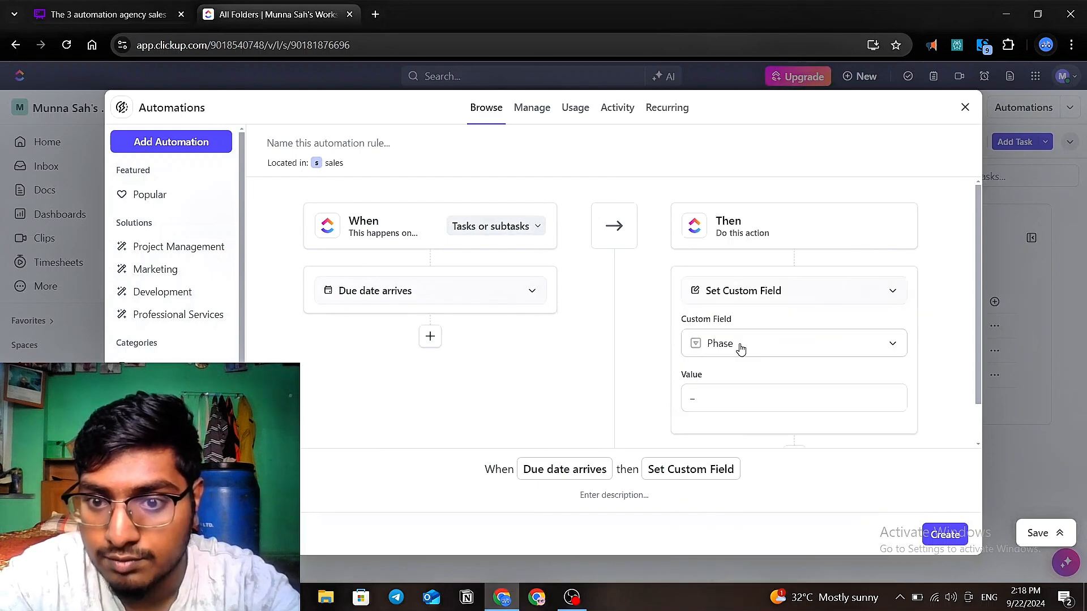
{"action": "left_click", "coordinate": [716, 399]}
{"action": "left_click", "coordinate": [757, 270]}
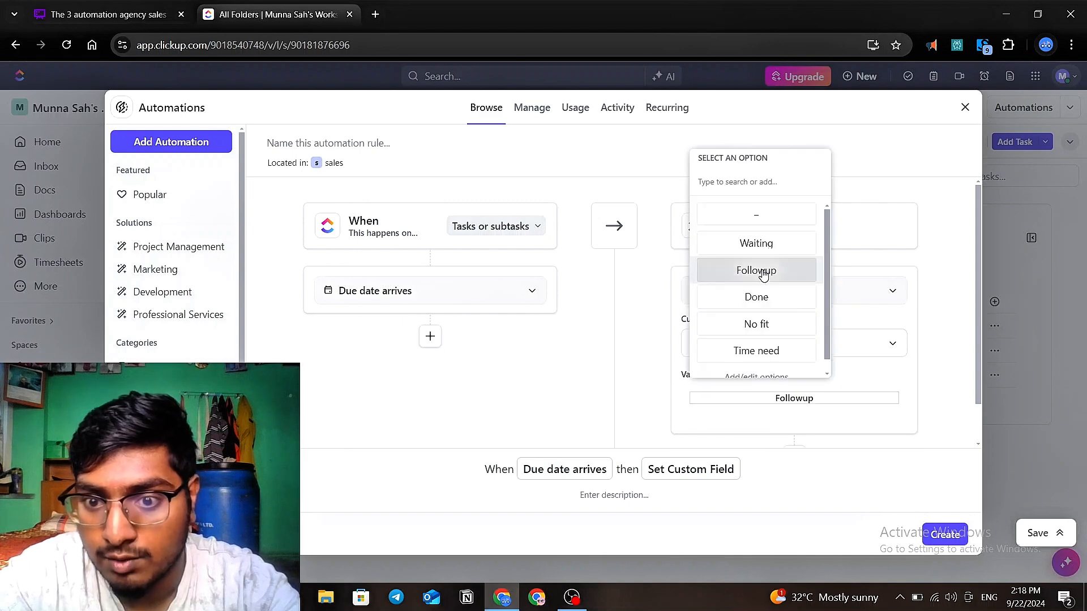
{"action": "left_click", "coordinate": [945, 533]}
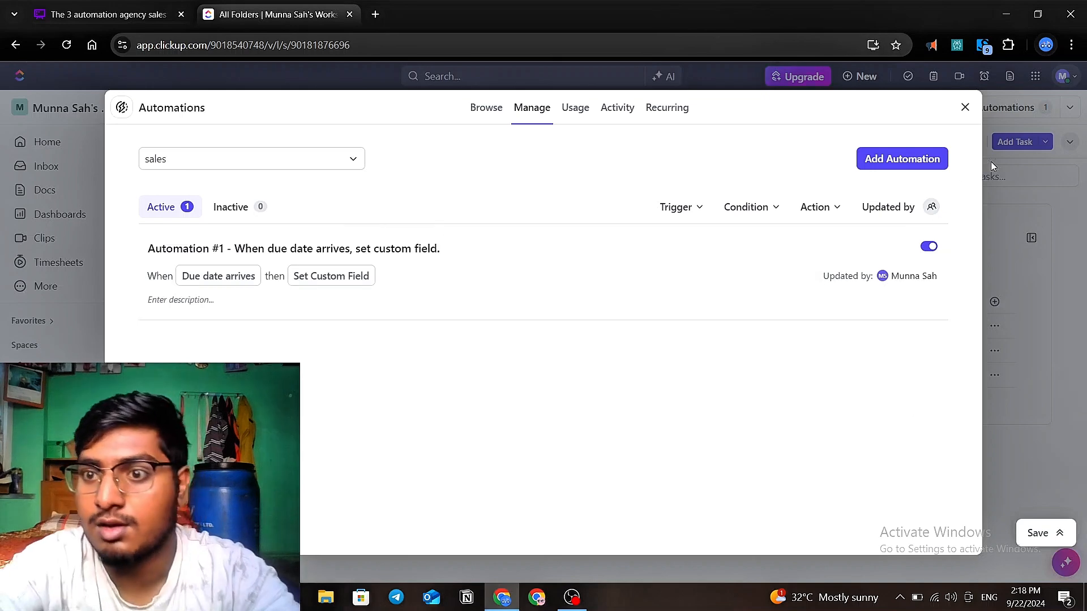
{"action": "left_click", "coordinate": [965, 109]}
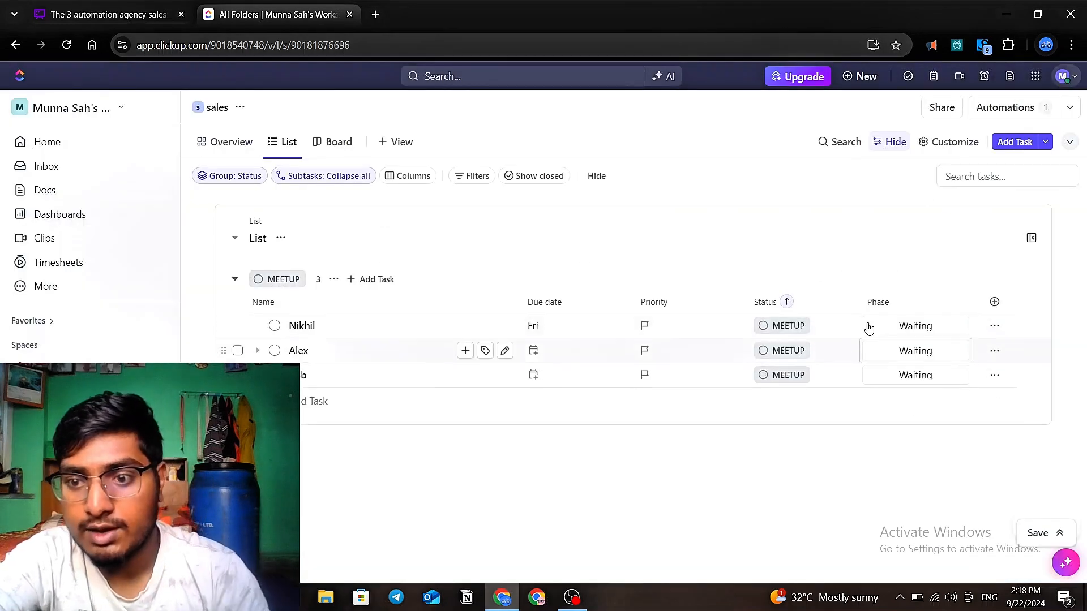
- Check the first lead's status choices, then try its Phase as Followup and set it back to Waiting
{"action": "left_click", "coordinate": [789, 326]}
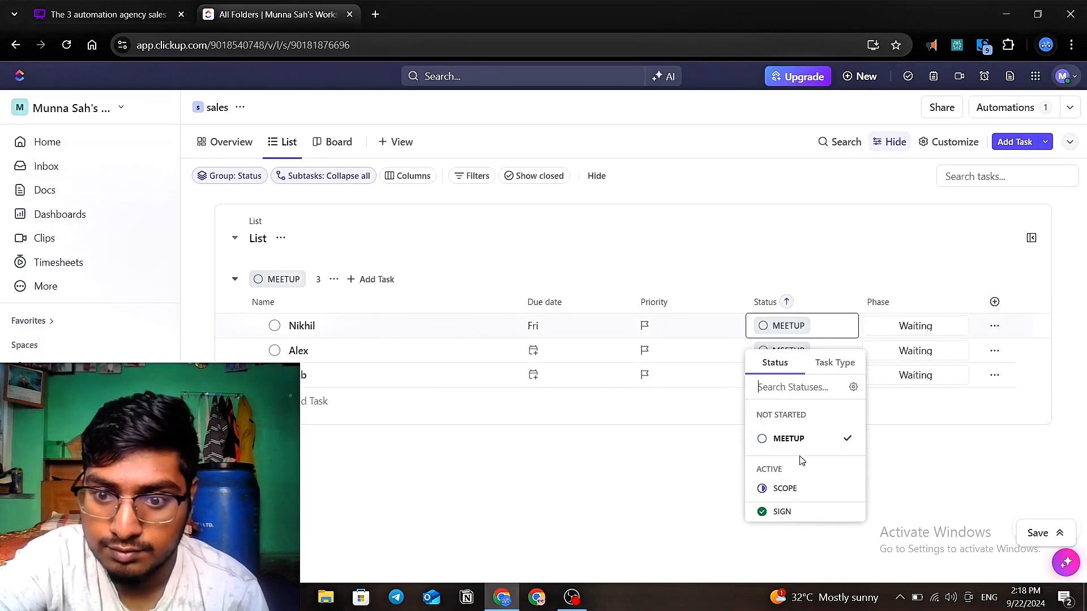
{"action": "left_click", "coordinate": [679, 461]}
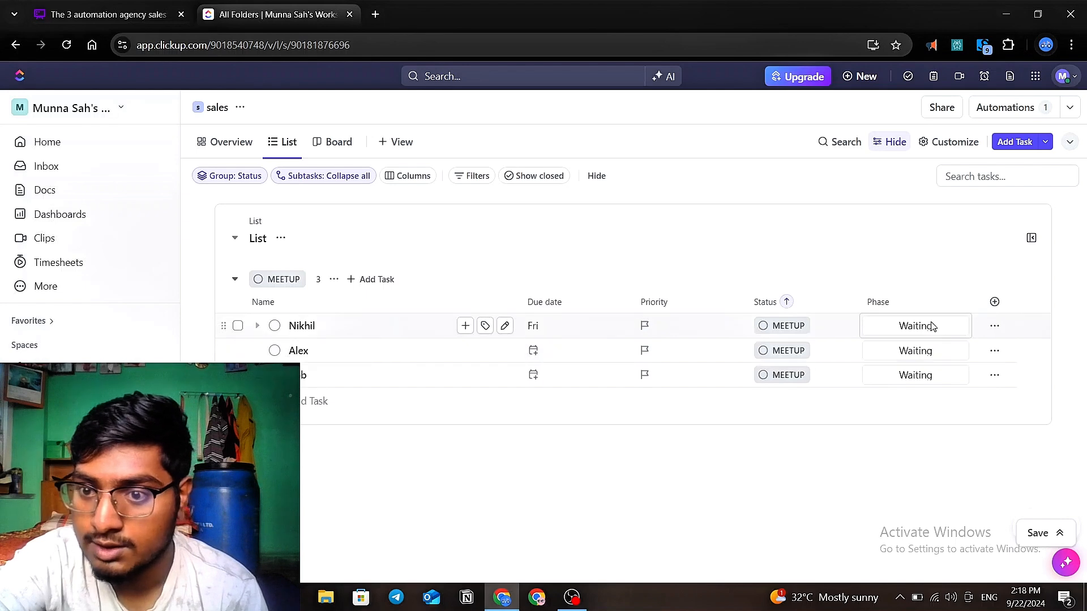
{"action": "left_click", "coordinate": [931, 325]}
{"action": "left_click", "coordinate": [919, 463]}
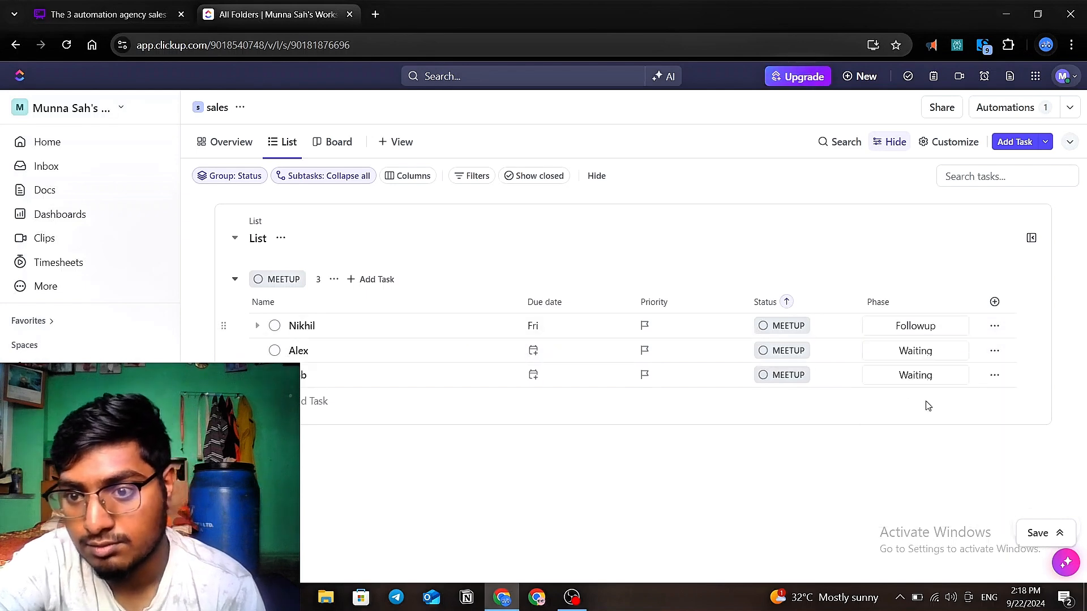
{"action": "left_click", "coordinate": [916, 328]}
{"action": "left_click", "coordinate": [929, 437]}
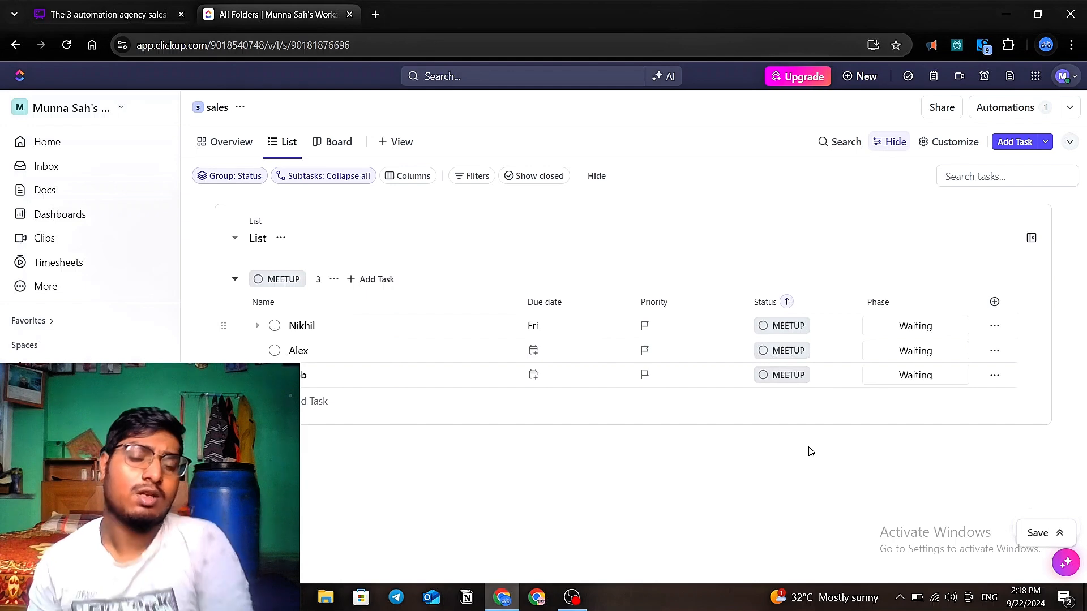
- Switch to the Whimsical board and review the status branches and the no-show and need-time follow-up email flows
{"action": "key", "text": "ctrl+shift+Tab"}
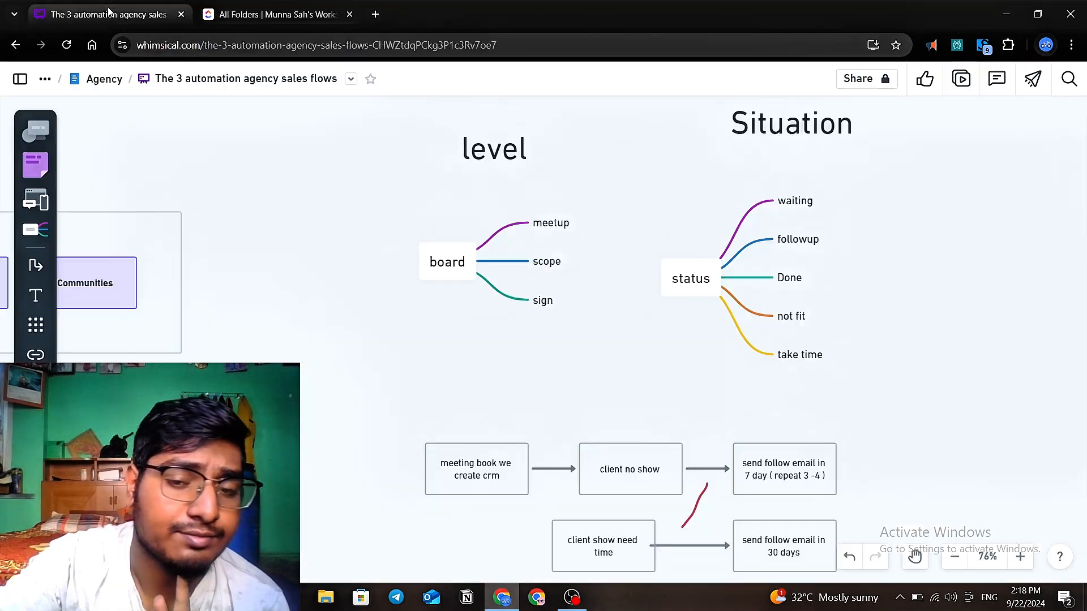
{"action": "scroll", "coordinate": [554, 257], "scroll_direction": "down", "scroll_amount": 2}
{"action": "scroll", "coordinate": [554, 258], "scroll_direction": "down", "scroll_amount": 1}
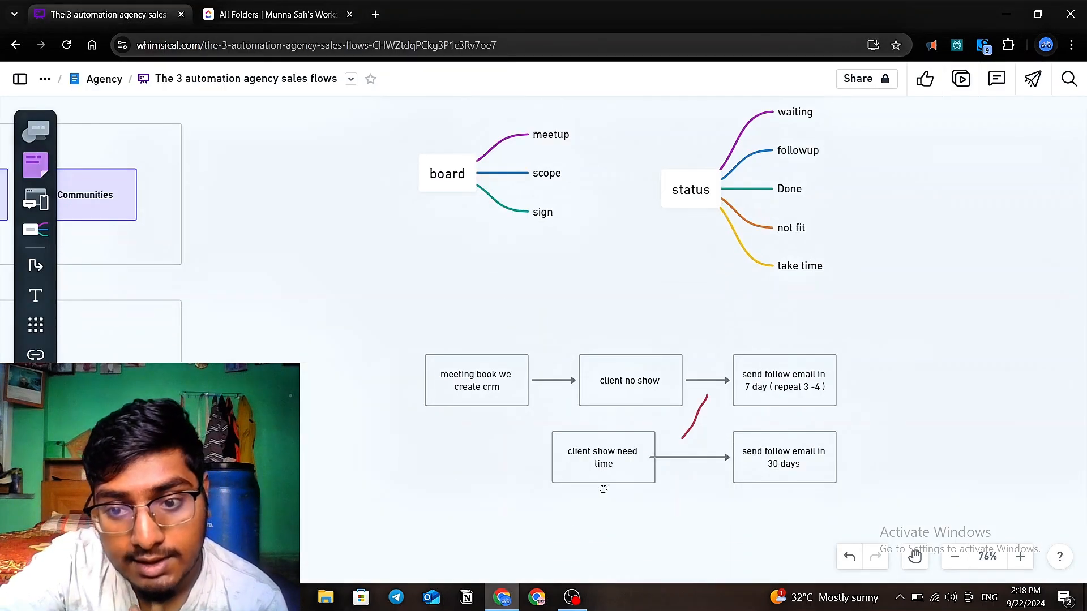
{"action": "scroll", "coordinate": [604, 490], "scroll_direction": "down", "scroll_amount": 1}
{"action": "scroll", "coordinate": [603, 490], "scroll_direction": "right", "scroll_amount": 1}
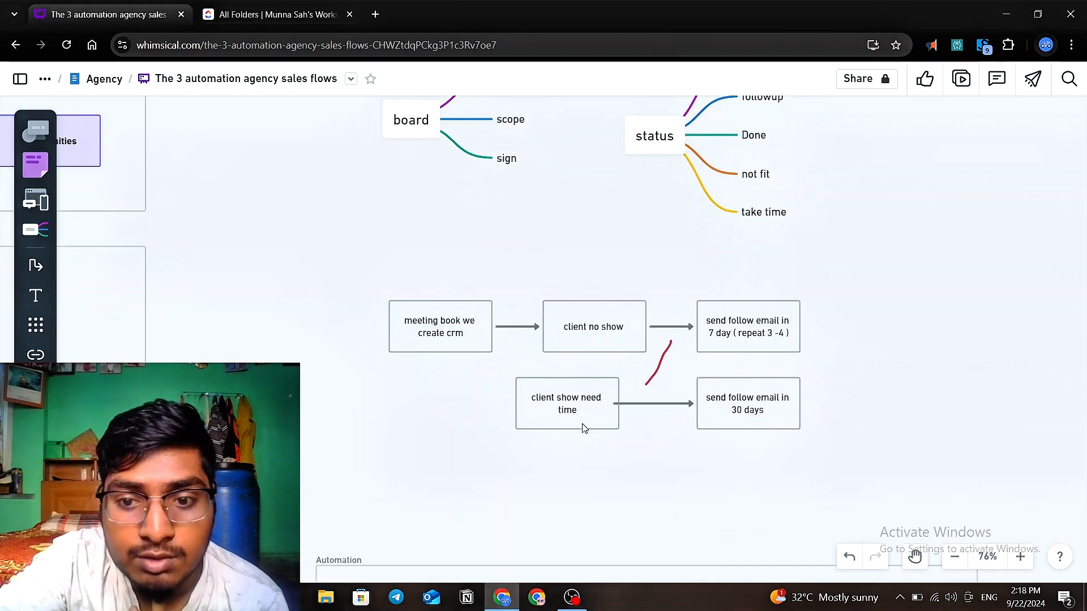
{"action": "scroll", "coordinate": [391, 139], "scroll_direction": "up", "scroll_amount": 1}
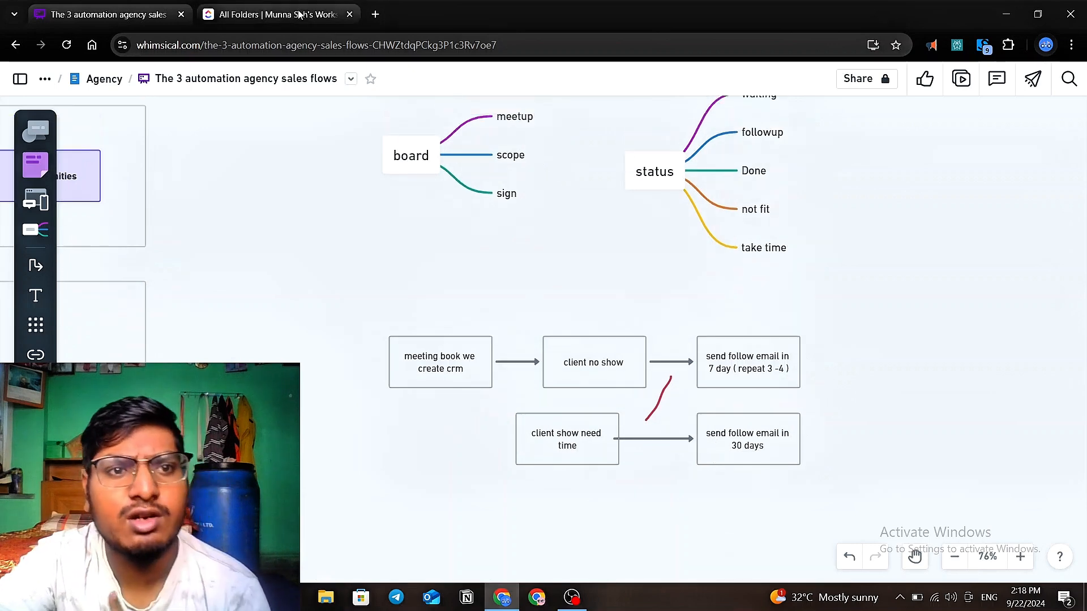
- Switch back to ClickUp and create a Text custom field named "message" in the sales list
{"action": "key", "text": "ctrl+Tab"}
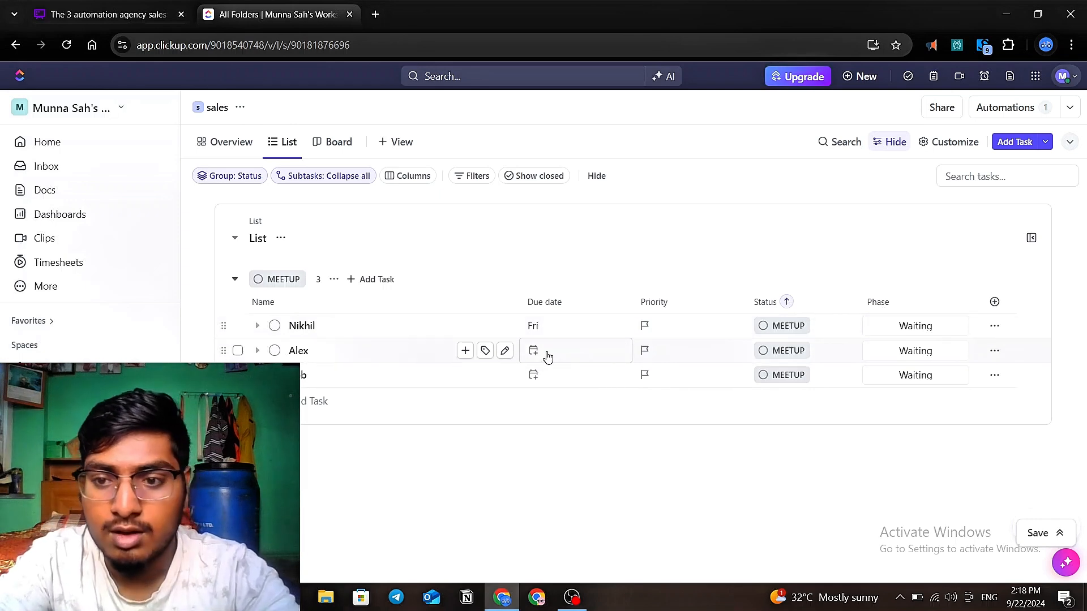
{"action": "left_click", "coordinate": [995, 301]}
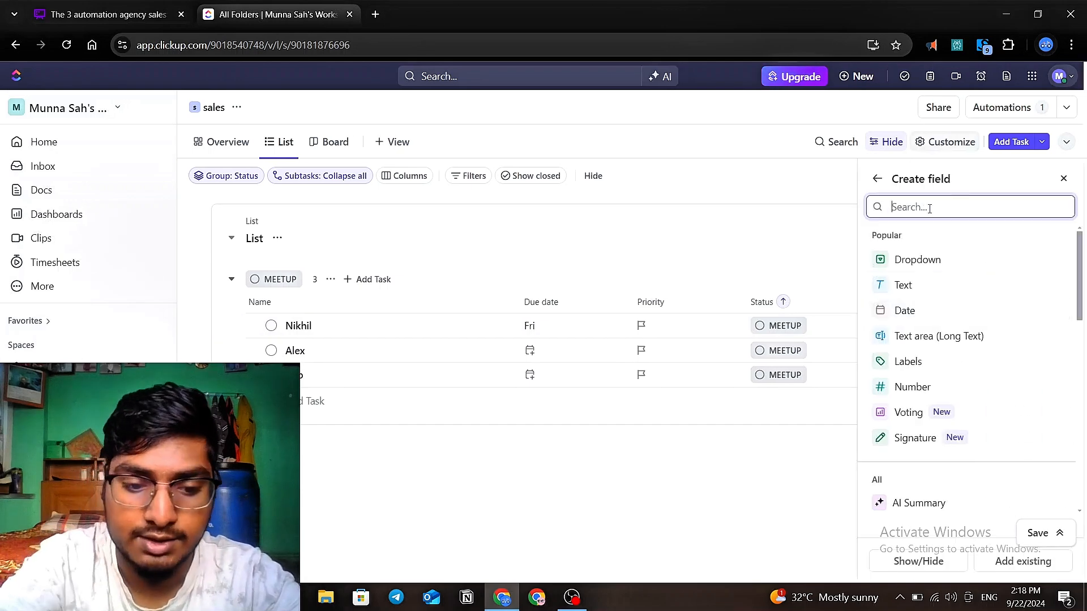
{"action": "type", "text": "text"}
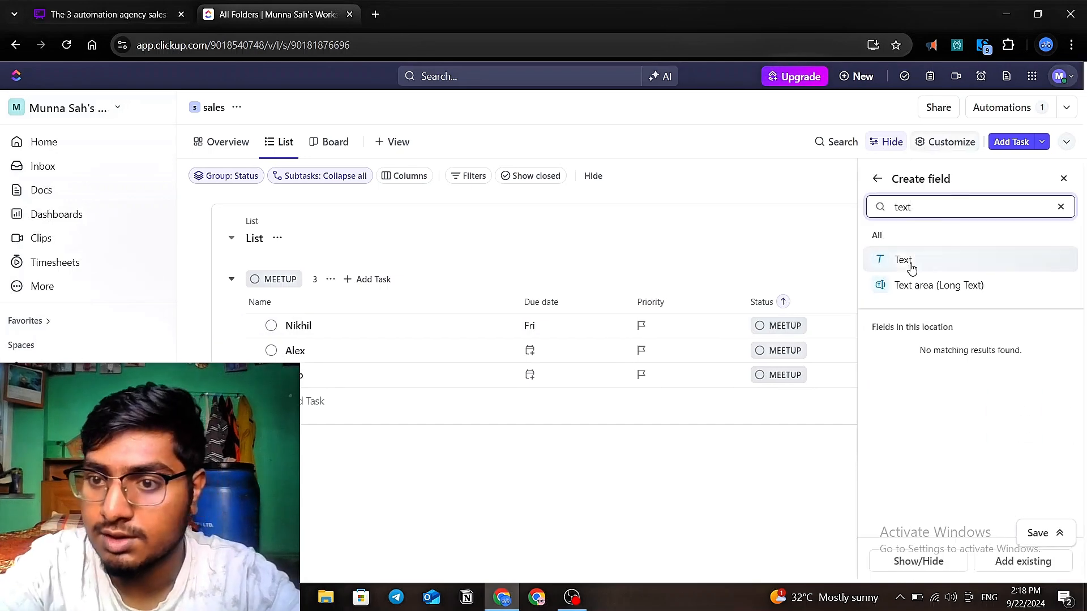
{"action": "left_click", "coordinate": [906, 261]}
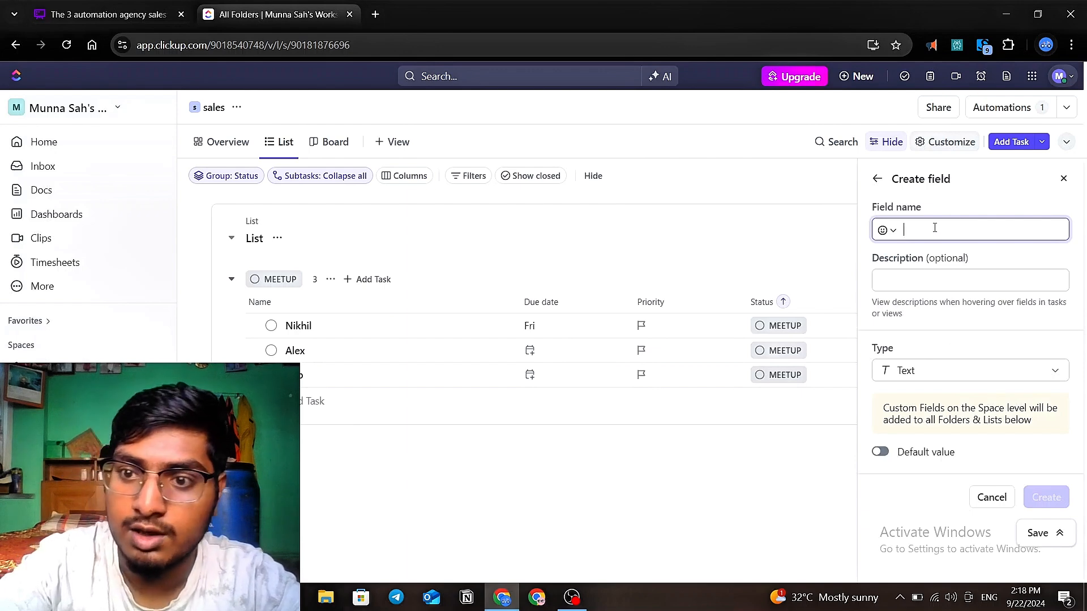
{"action": "type", "text": "message"}
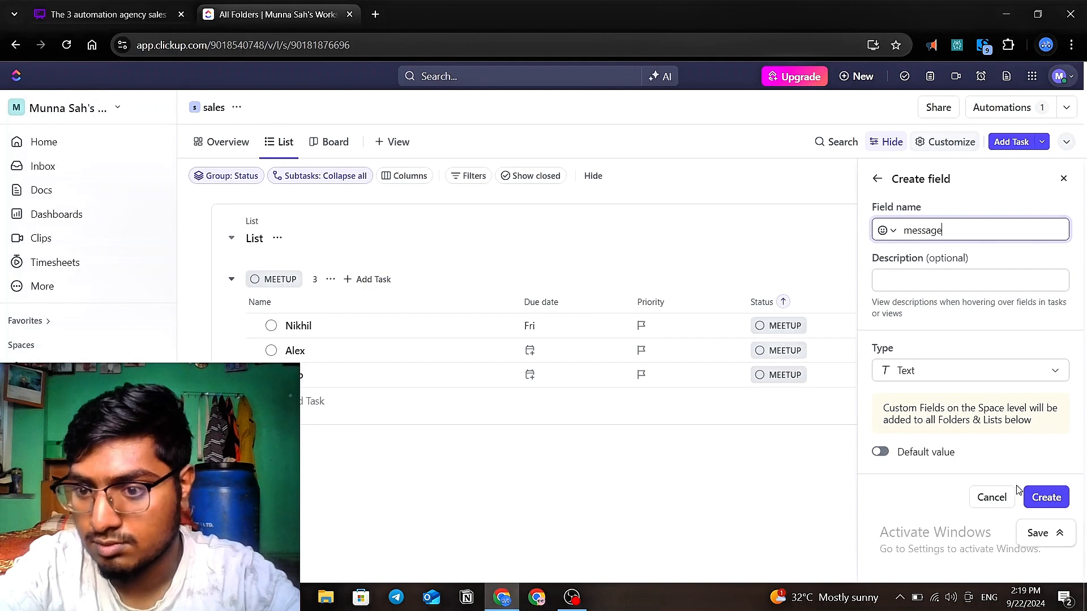
{"action": "left_click", "coordinate": [1045, 497]}
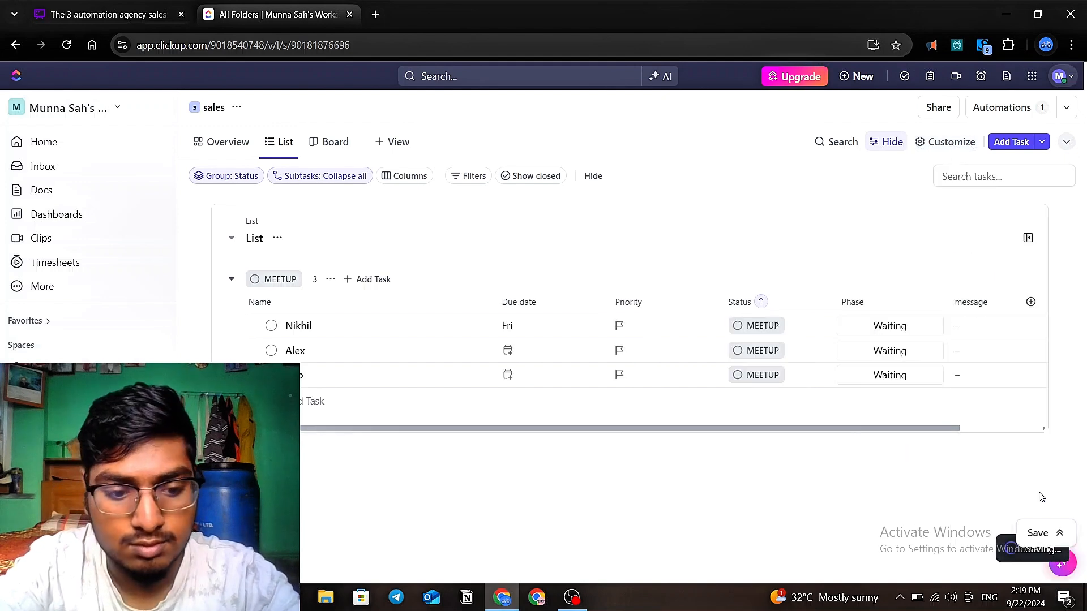
{"action": "key", "text": "alt+d"}
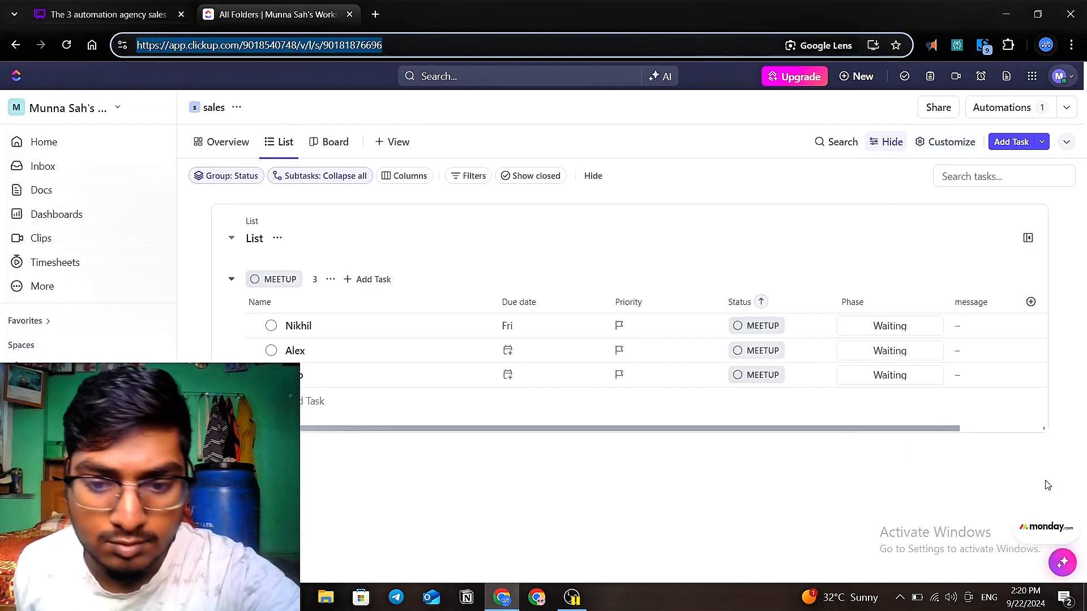
{"action": "key", "text": "alt+f"}
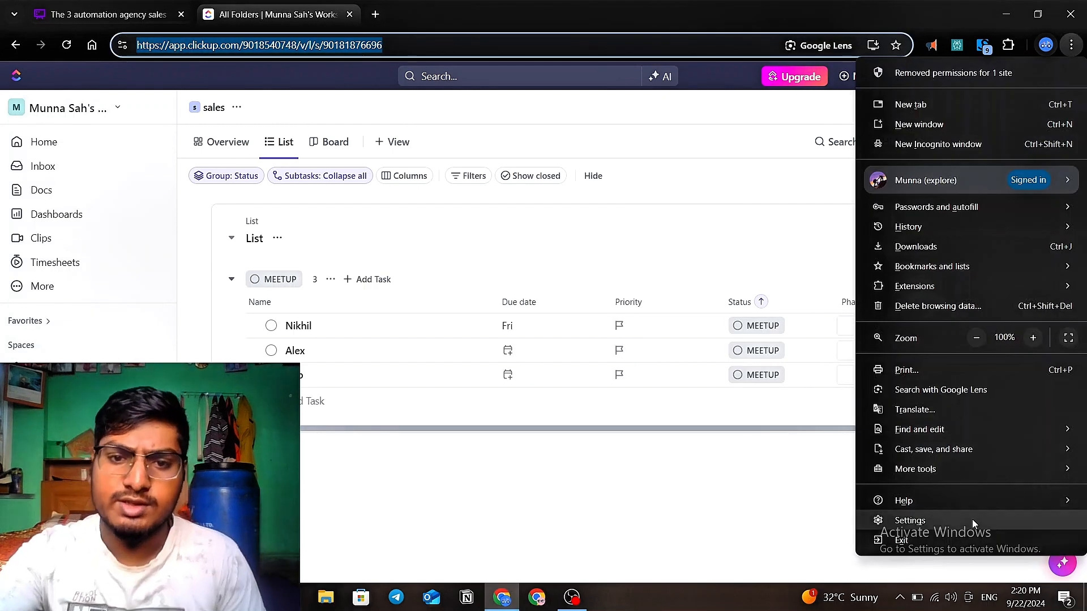
{"action": "left_click", "coordinate": [649, 510]}
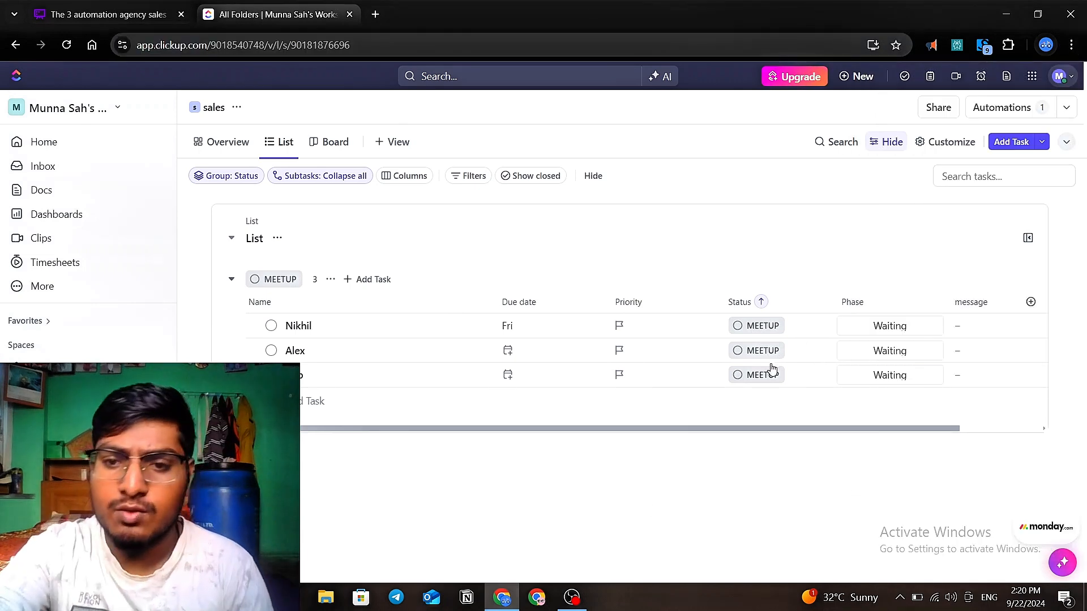
- Set the status of the first lead in the MEETUP group to SCOPE
{"action": "left_click", "coordinate": [758, 325]}
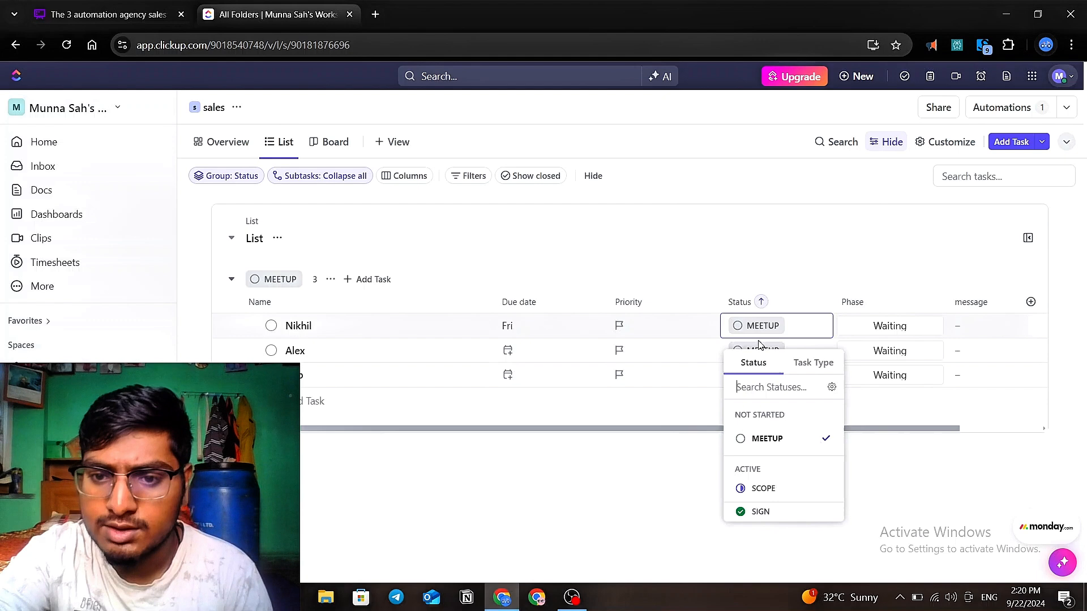
{"action": "left_click", "coordinate": [764, 488]}
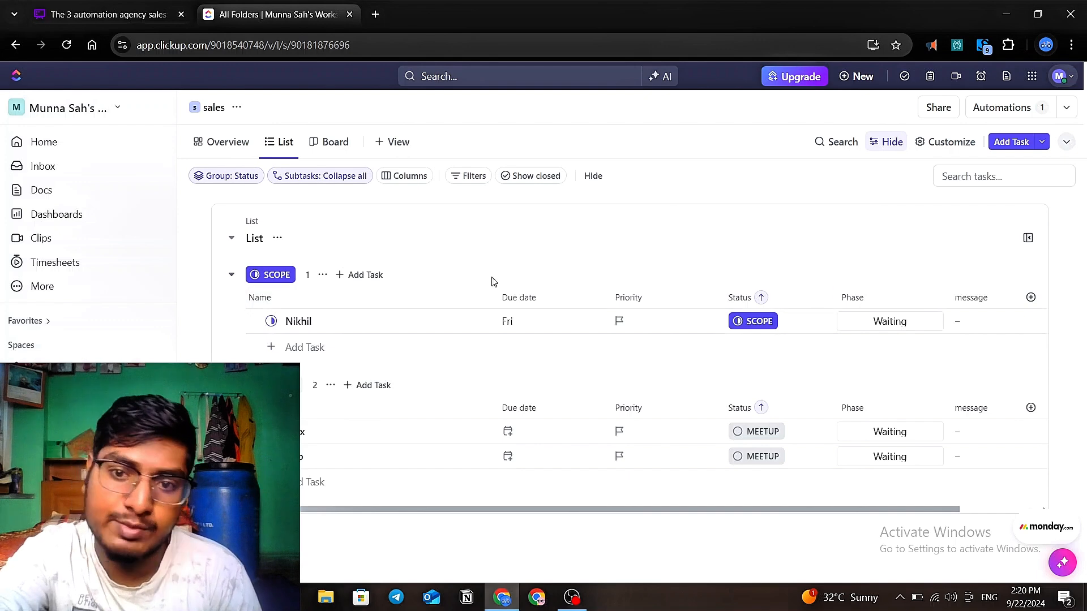
- Switch to the Whimsical board and examine the Sales flowchart from Meeting Booked through Scope the Project to Start Project
{"action": "left_click", "coordinate": [107, 14]}
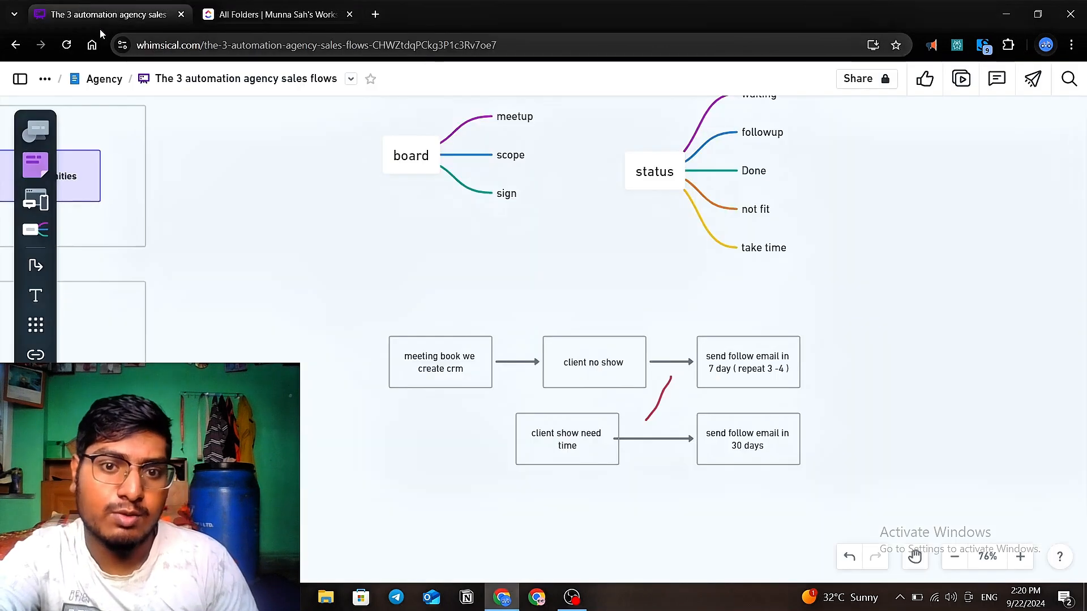
{"action": "scroll", "coordinate": [579, 307], "scroll_direction": "down", "scroll_amount": 1}
{"action": "left_click_drag", "start_coordinate": [357, 345], "coordinate": [1029, 406]}
{"action": "left_click_drag", "start_coordinate": [414, 503], "coordinate": [515, 423]}
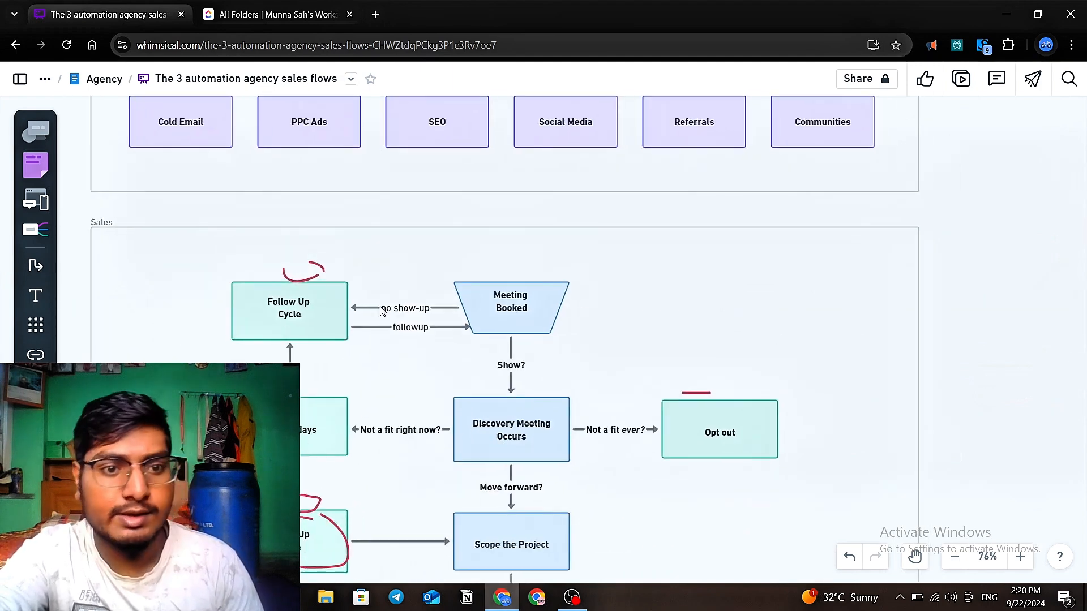
{"action": "scroll", "coordinate": [688, 258], "scroll_direction": "down", "scroll_amount": 4}
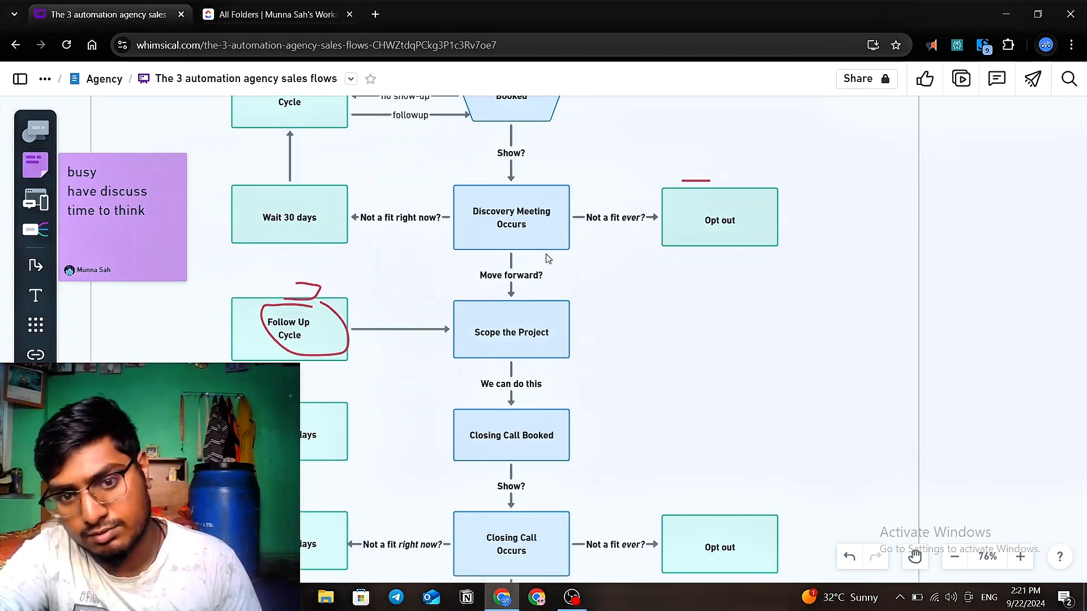
{"action": "scroll", "coordinate": [547, 257], "scroll_direction": "down", "scroll_amount": 3}
{"action": "scroll", "coordinate": [532, 463], "scroll_direction": "down", "scroll_amount": 1}
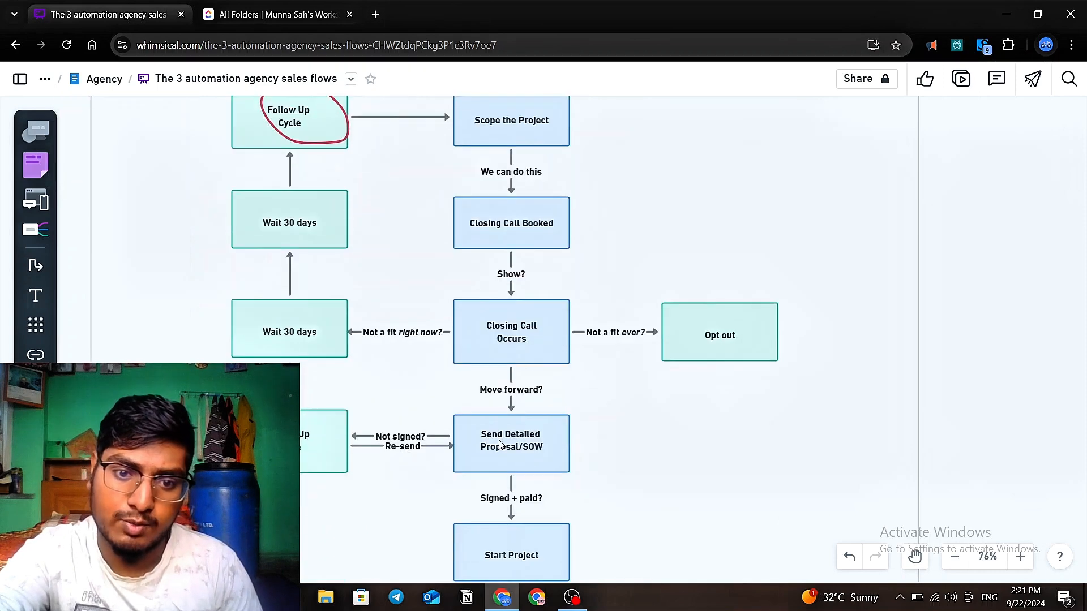
{"action": "scroll", "coordinate": [308, 181], "scroll_direction": "up", "scroll_amount": 1}
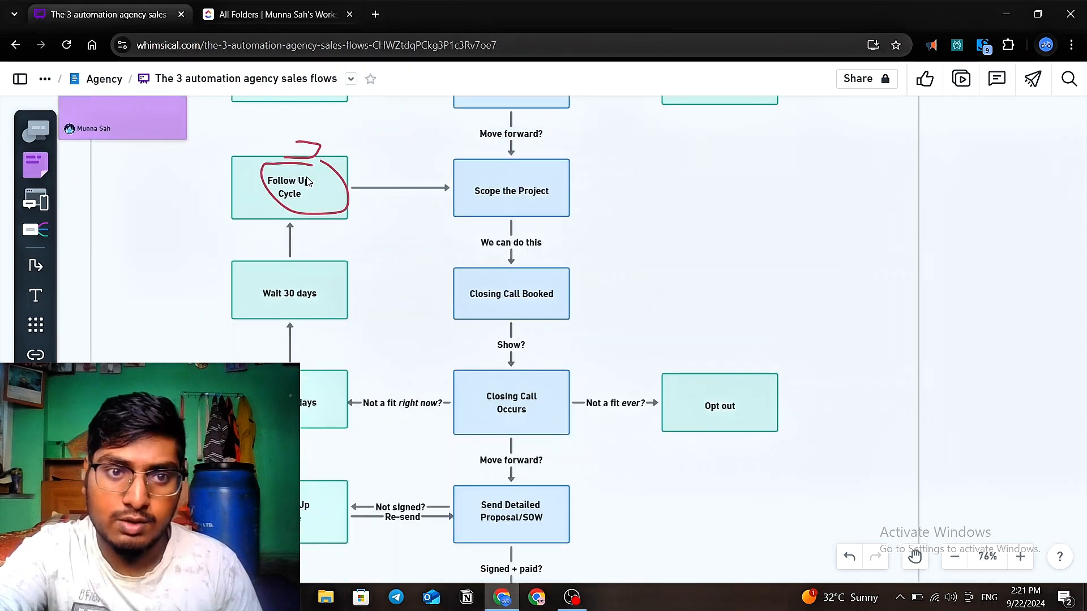
{"action": "scroll", "coordinate": [640, 481], "scroll_direction": "up", "scroll_amount": 1}
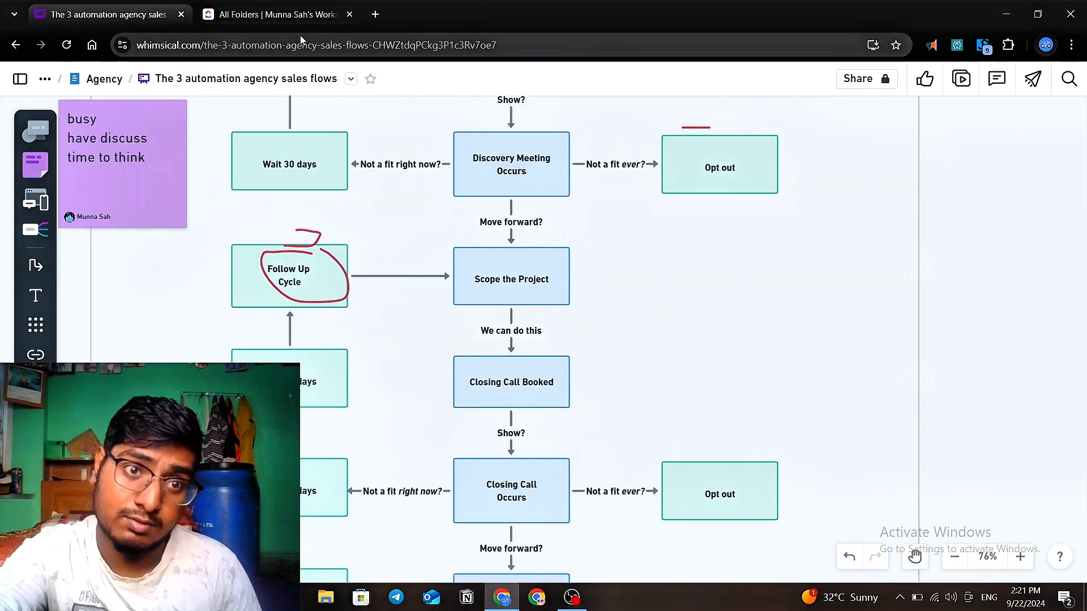
{"action": "left_click", "coordinate": [287, 16]}
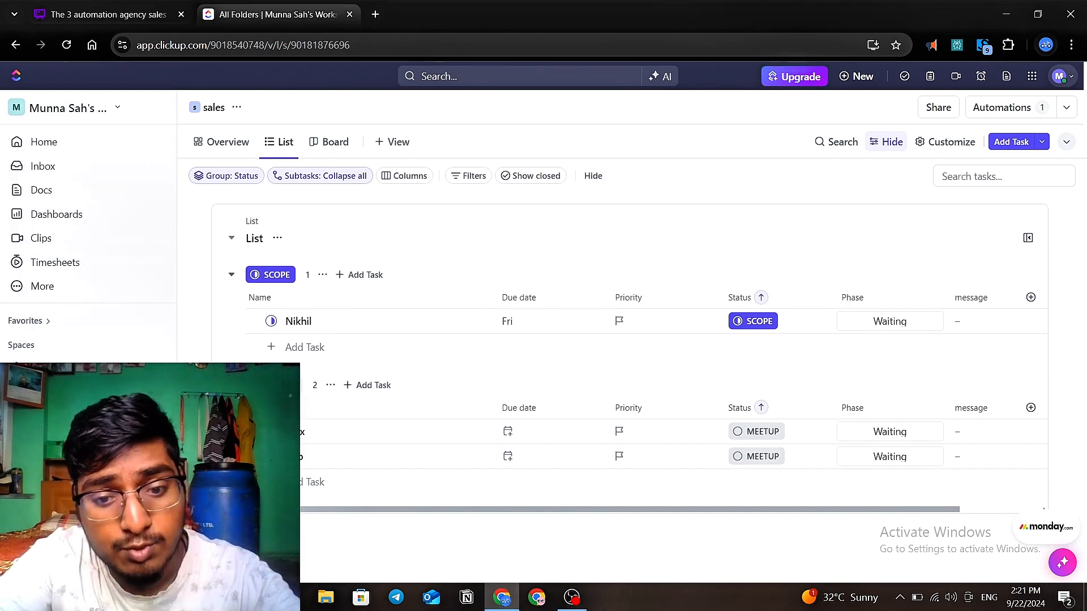
{"action": "left_click", "coordinate": [573, 599]}
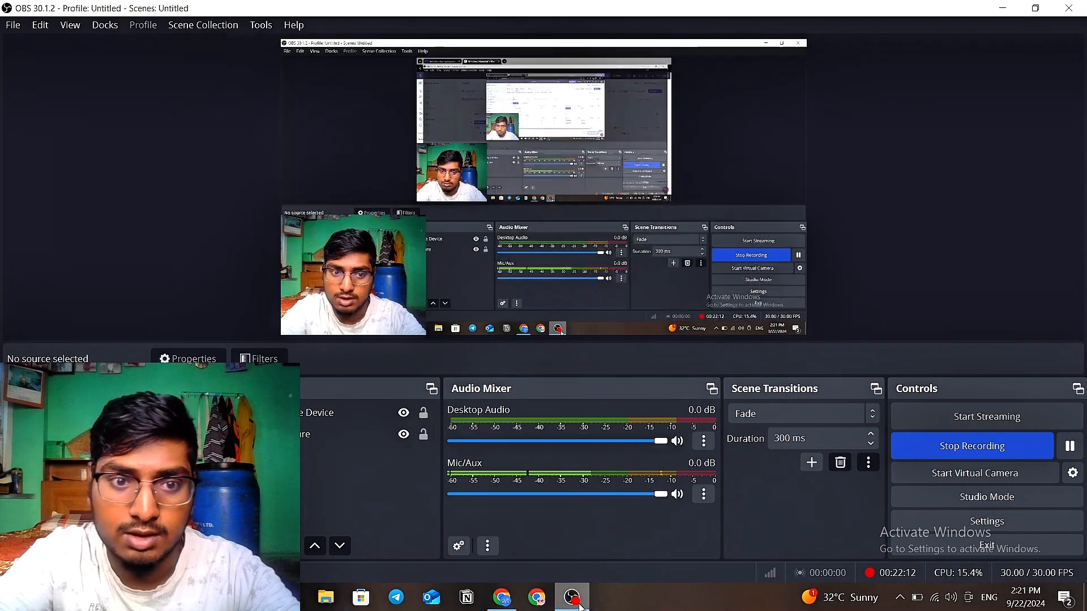
{"action": "left_click", "coordinate": [578, 603]}
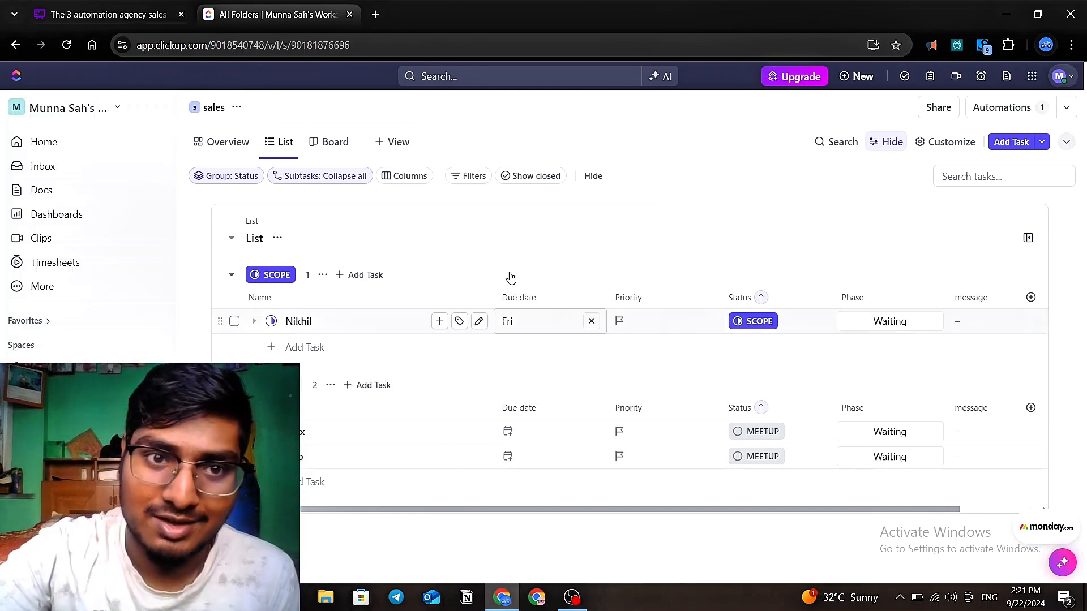
- Open make.com in a new browser tab and sign in with the second listed Google account
{"action": "left_click", "coordinate": [375, 14]}
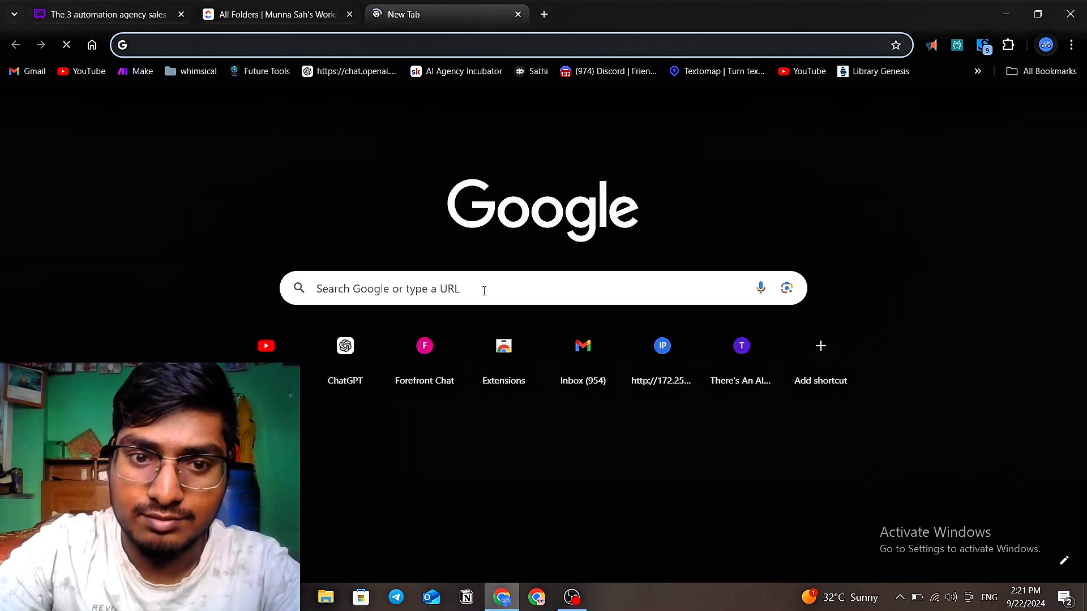
{"action": "left_click", "coordinate": [484, 290]}
{"action": "type", "text": "make.com"}
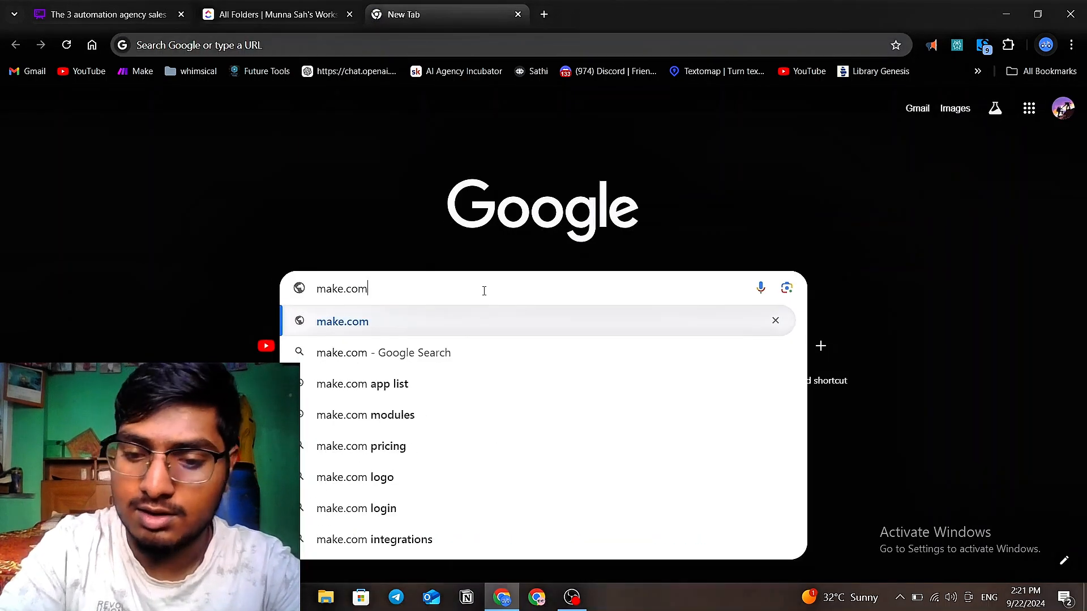
{"action": "key", "text": "Return"}
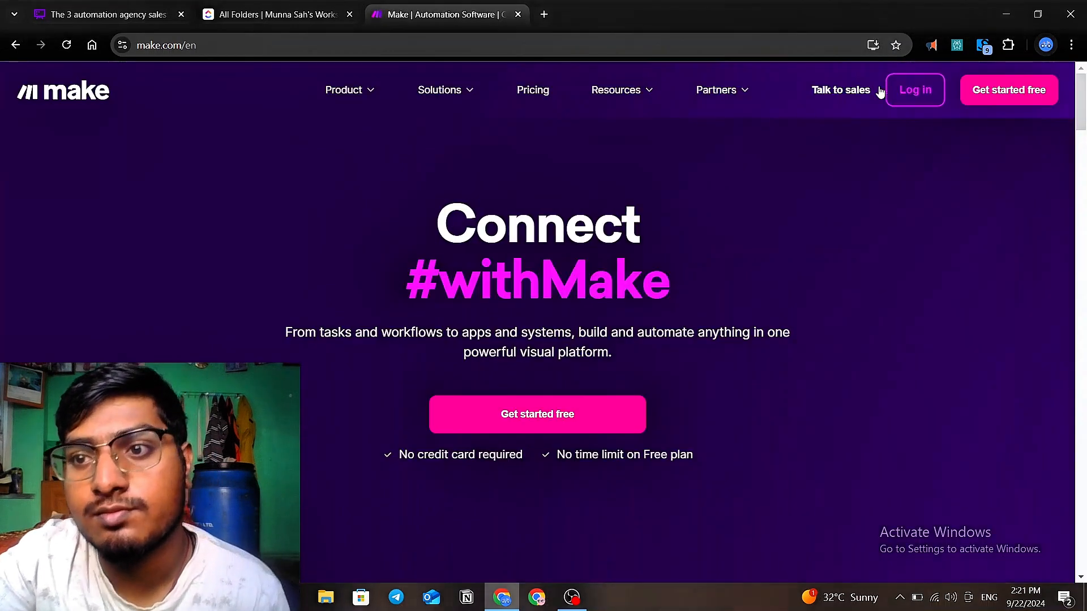
{"action": "left_click", "coordinate": [912, 93]}
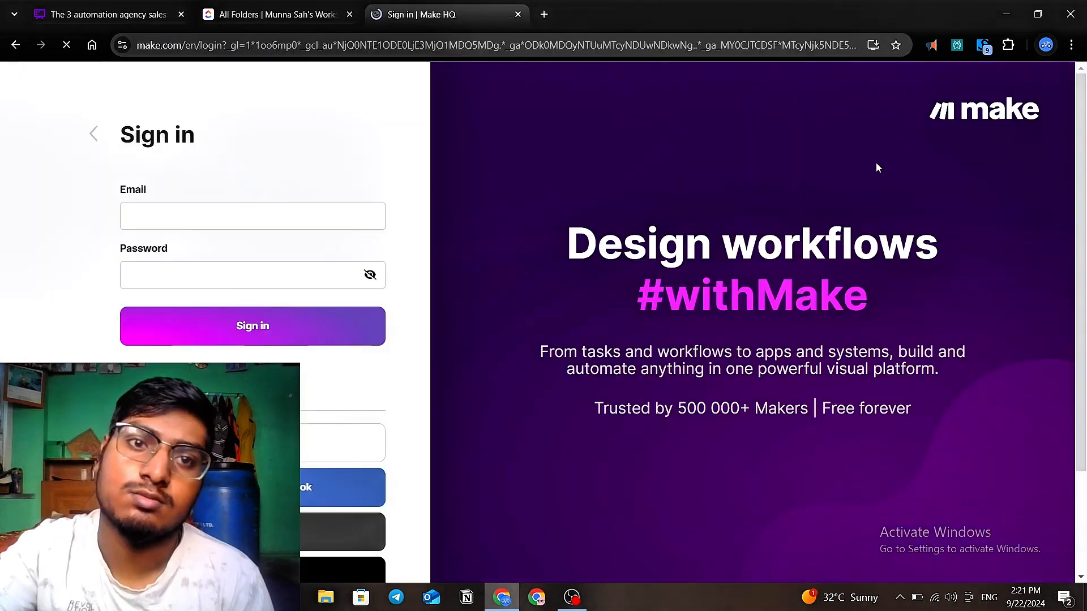
{"action": "left_click", "coordinate": [303, 448]}
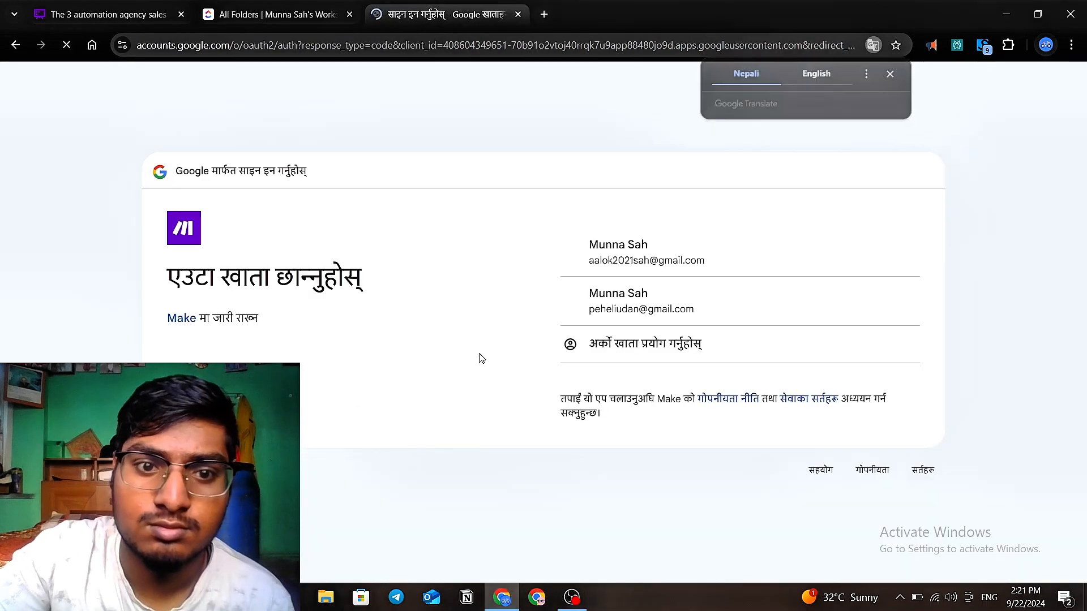
{"action": "left_click", "coordinate": [641, 306]}
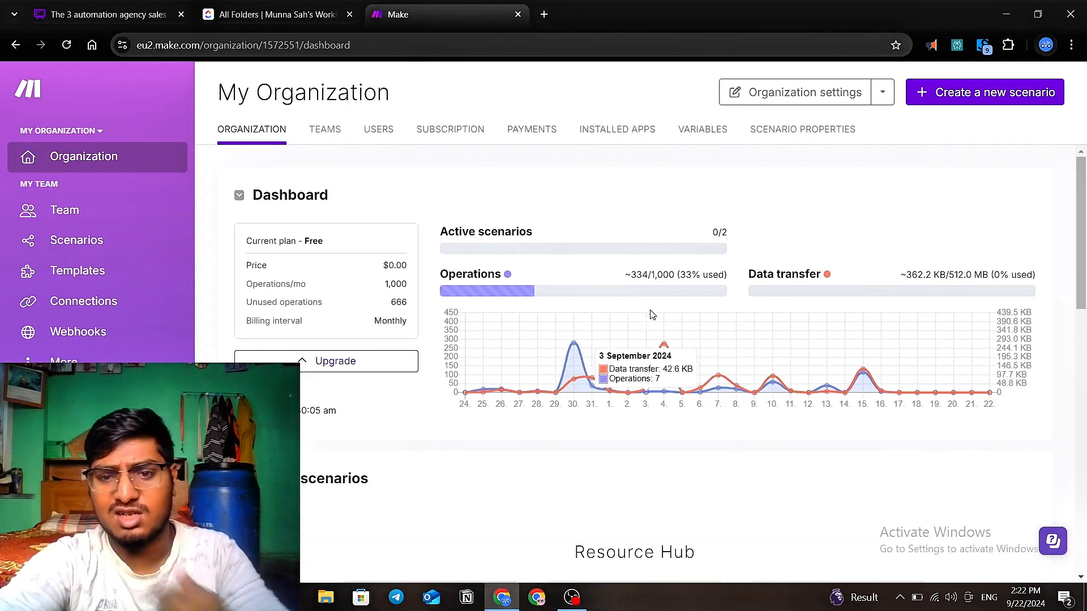
- Open the team's list of all scenarios, dismiss the recommendation survey and look through the existing scenarios
{"action": "scroll", "coordinate": [179, 260], "scroll_direction": "down", "scroll_amount": 1}
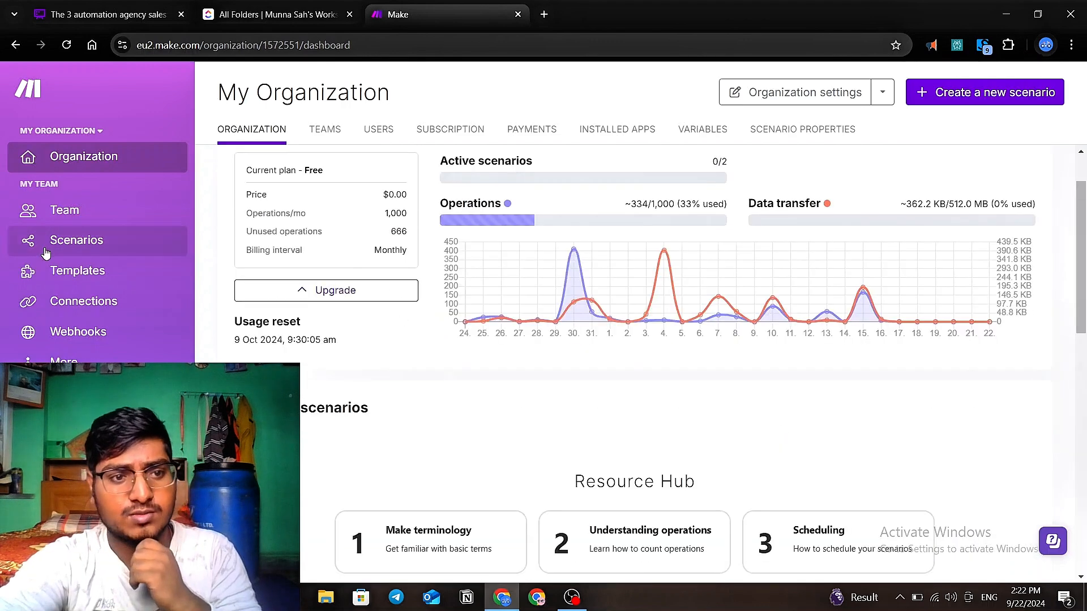
{"action": "left_click", "coordinate": [46, 253]}
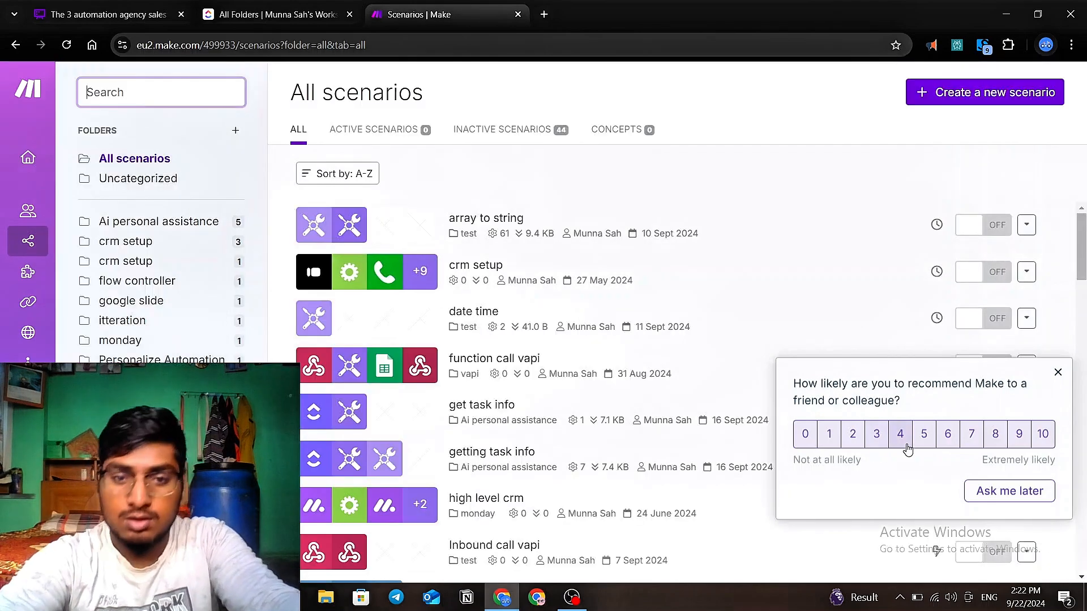
{"action": "left_click", "coordinate": [1059, 371]}
{"action": "scroll", "coordinate": [577, 434], "scroll_direction": "down", "scroll_amount": 20}
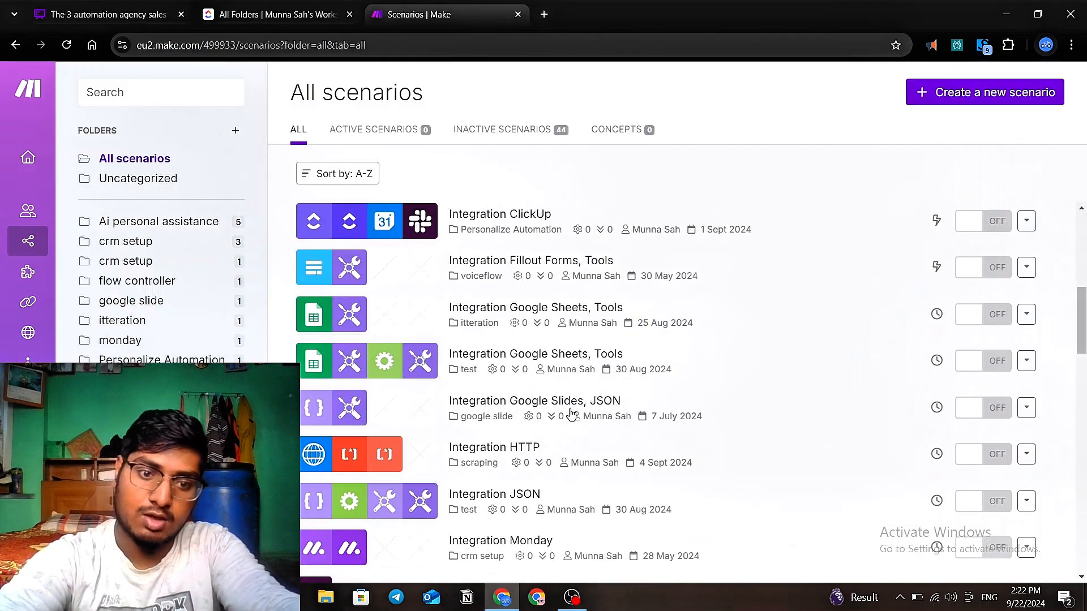
{"action": "scroll", "coordinate": [577, 434], "scroll_direction": "up", "scroll_amount": 15}
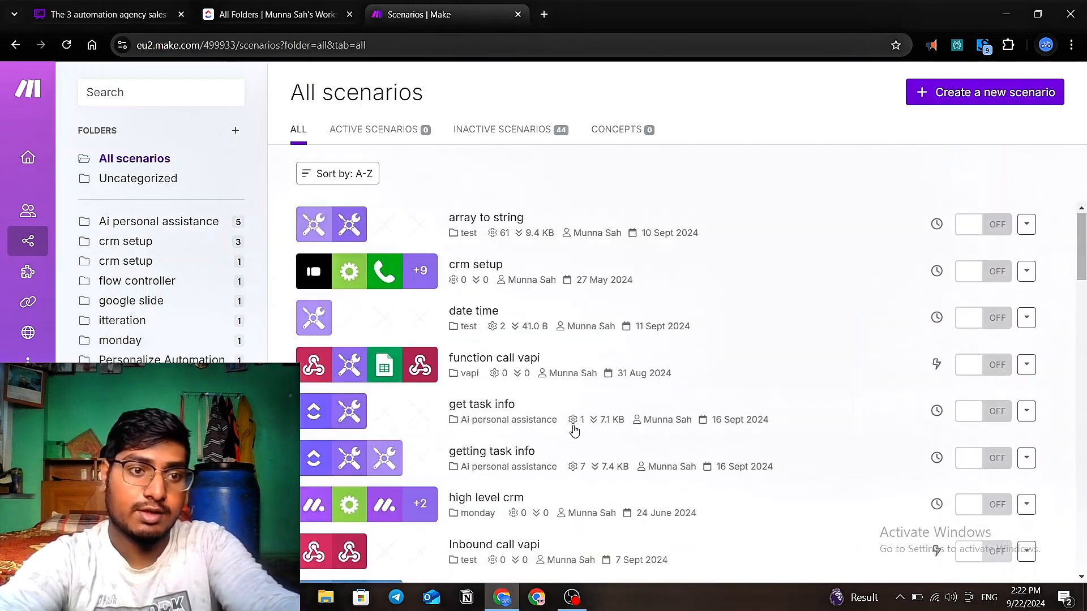
- Add a scenario folder named "sales"
{"action": "left_click", "coordinate": [231, 130]}
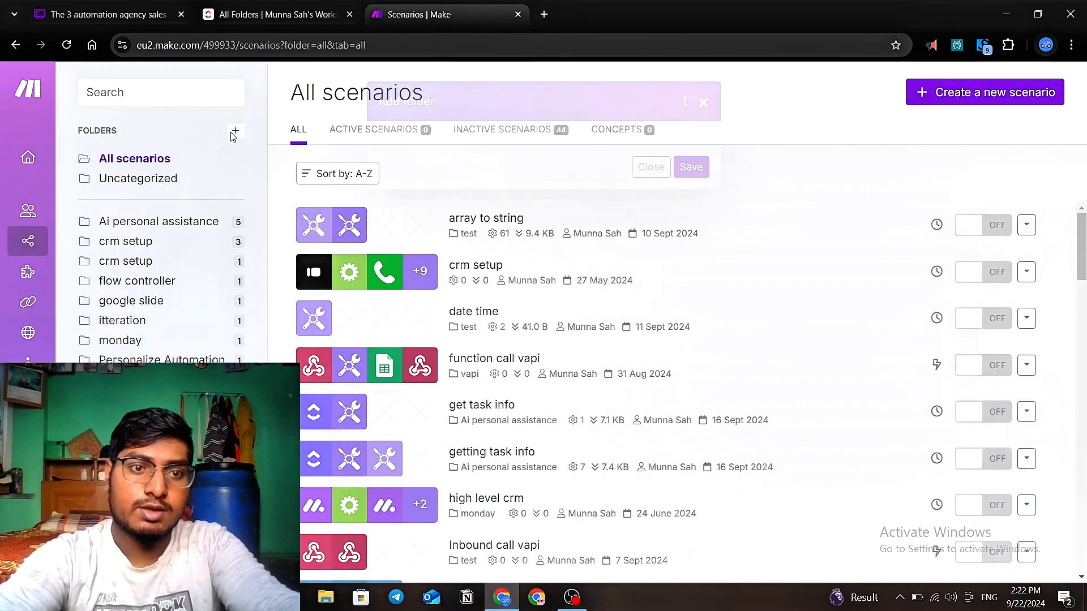
{"action": "left_click", "coordinate": [424, 169]}
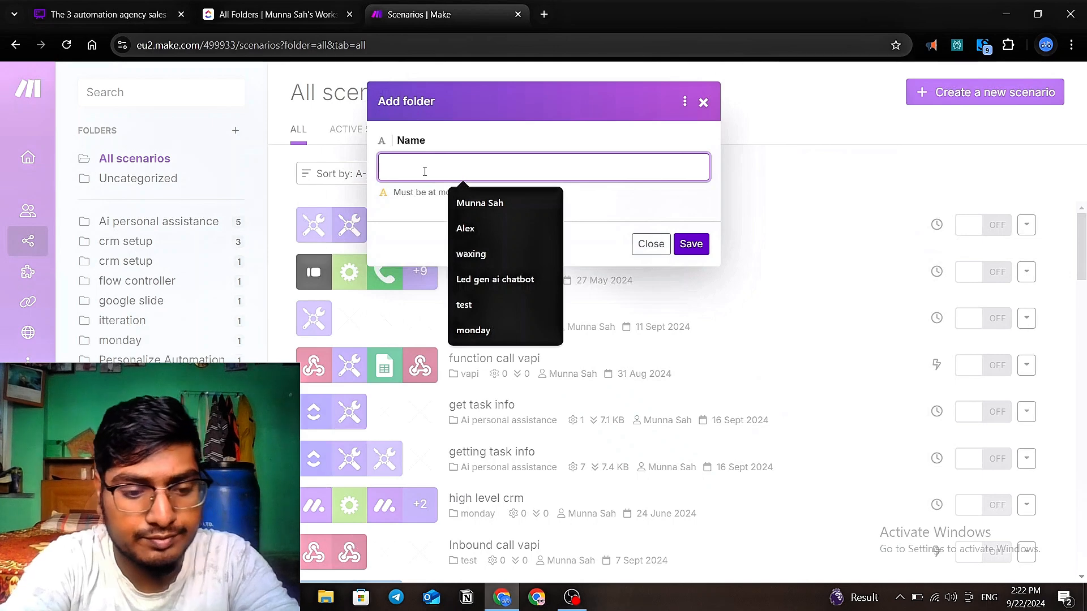
{"action": "type", "text": "sales"}
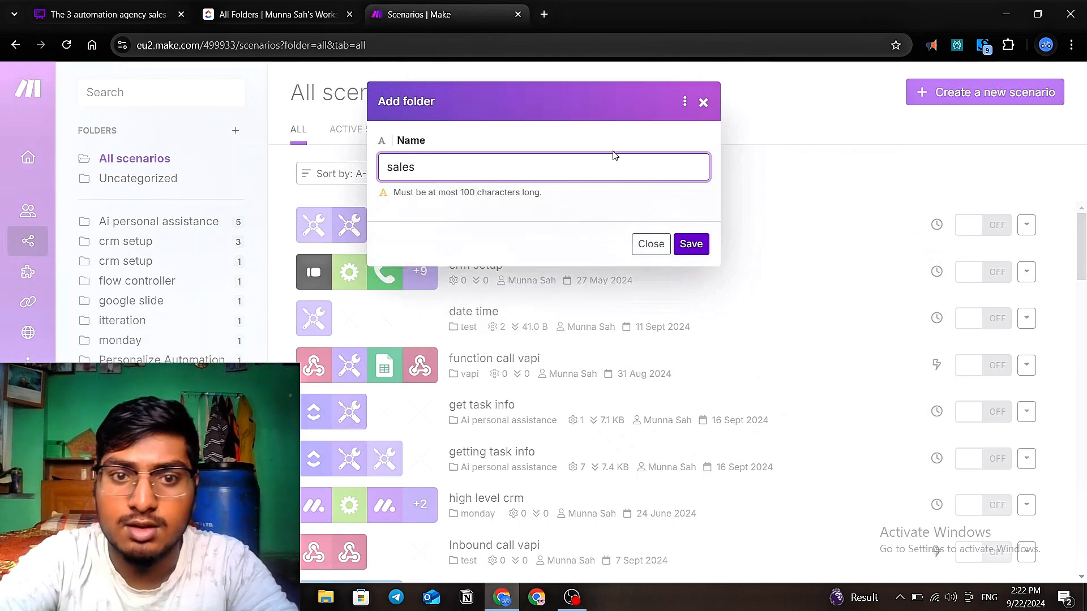
{"action": "left_click", "coordinate": [693, 243]}
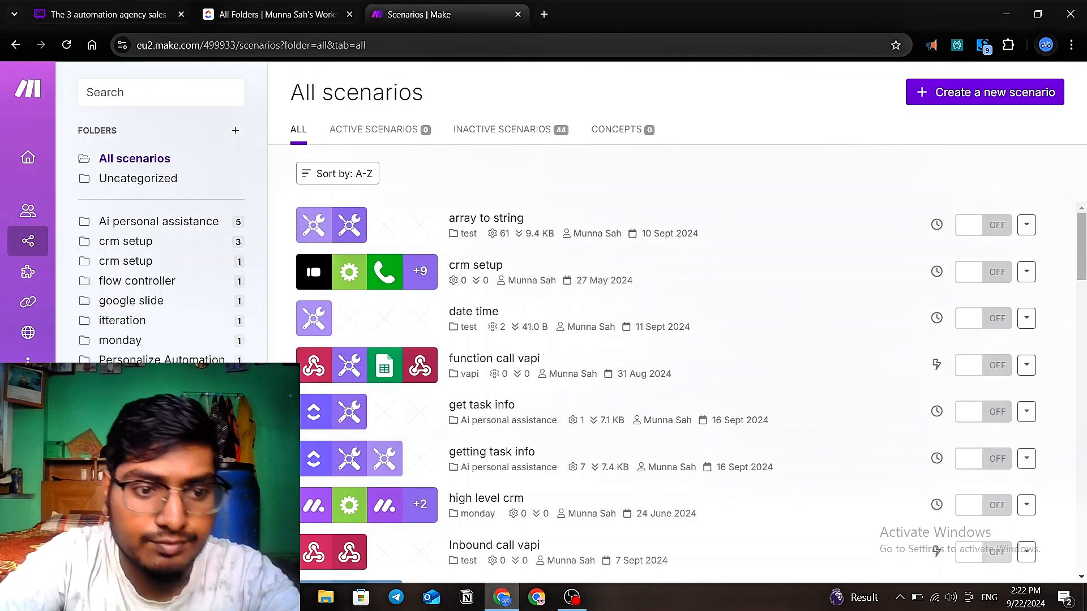
- Create a new scenario in the sales folder and name it "sales automation"
{"action": "left_click", "coordinate": [110, 379]}
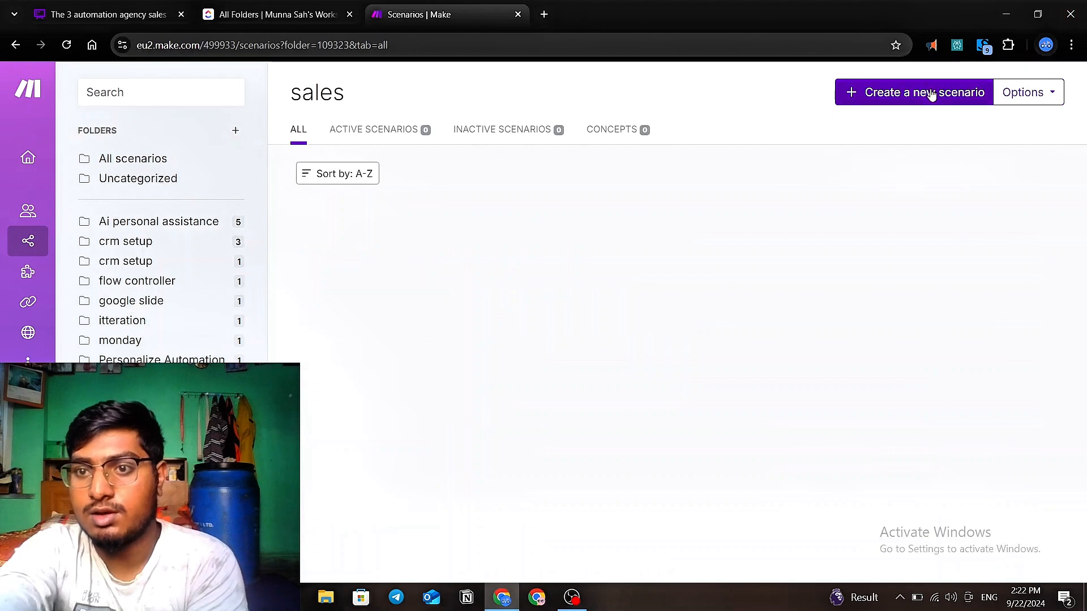
{"action": "left_click", "coordinate": [928, 93]}
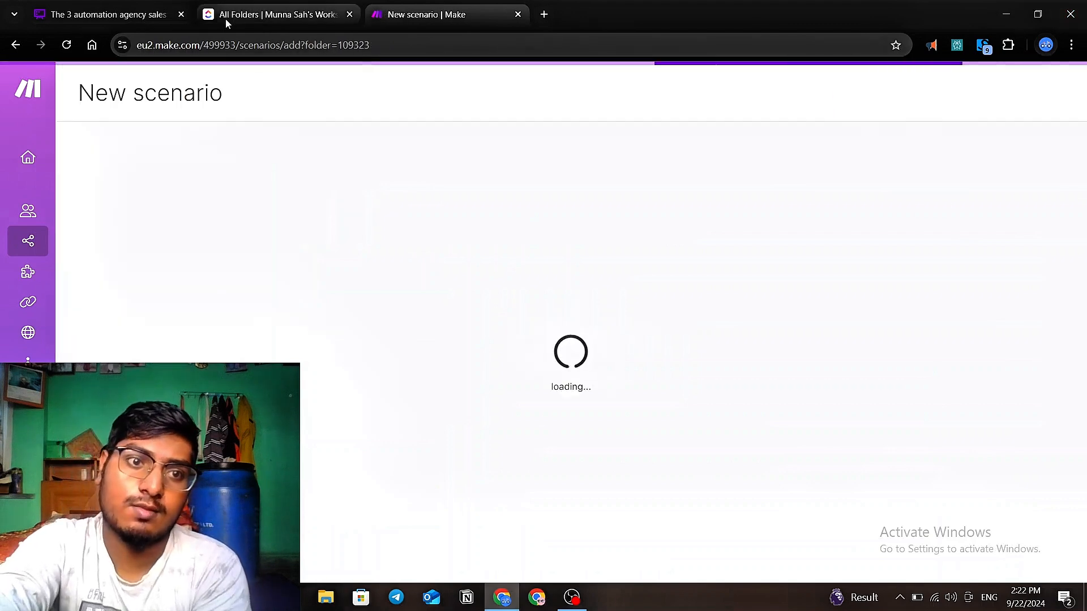
{"action": "double_click", "coordinate": [207, 99]}
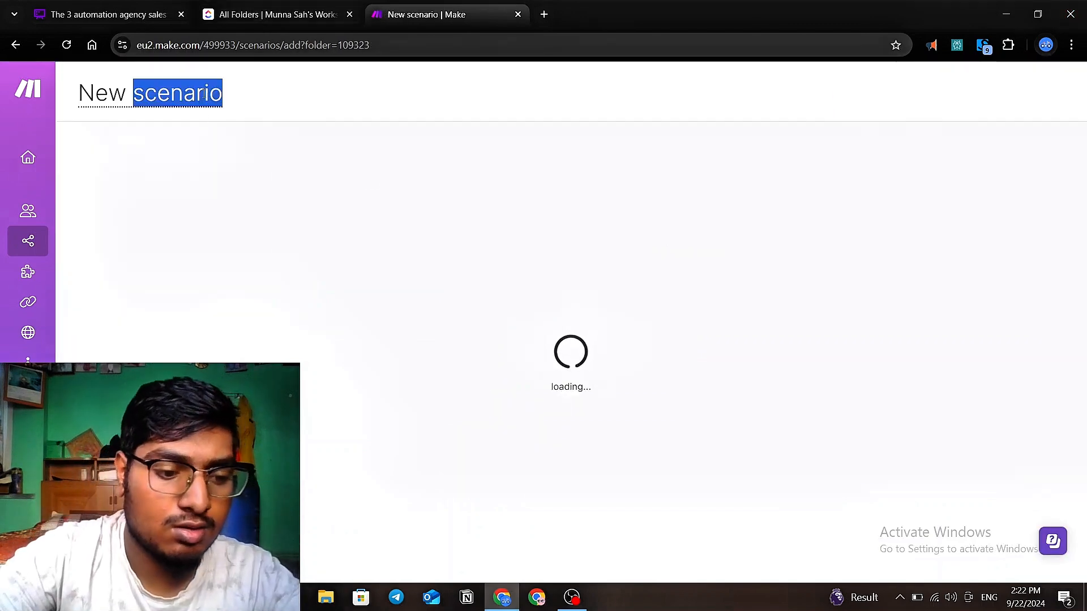
{"action": "double_click", "coordinate": [184, 89]}
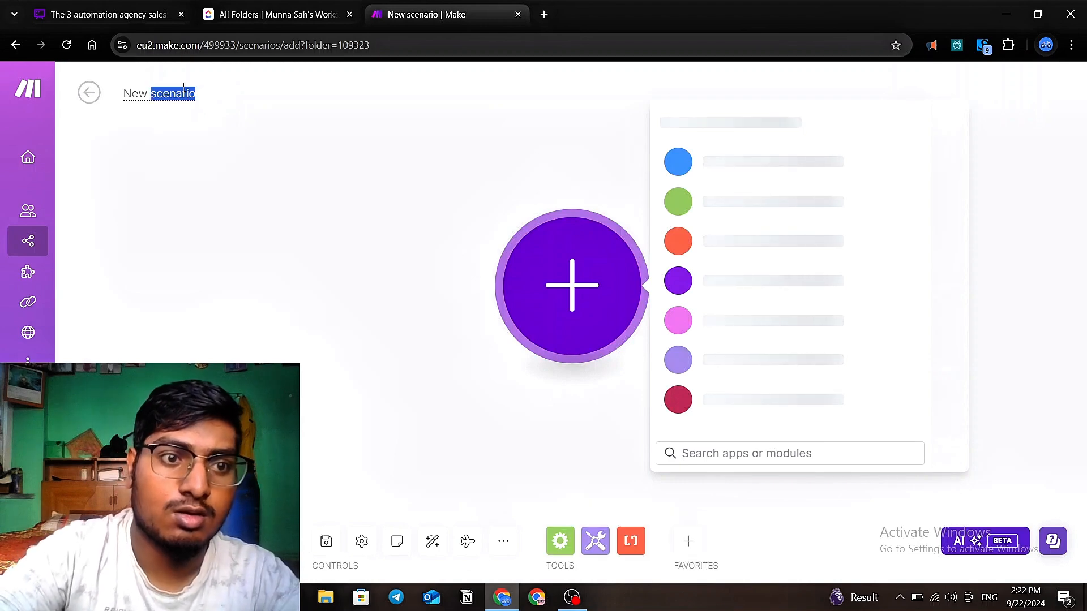
{"action": "left_click", "coordinate": [183, 88]}
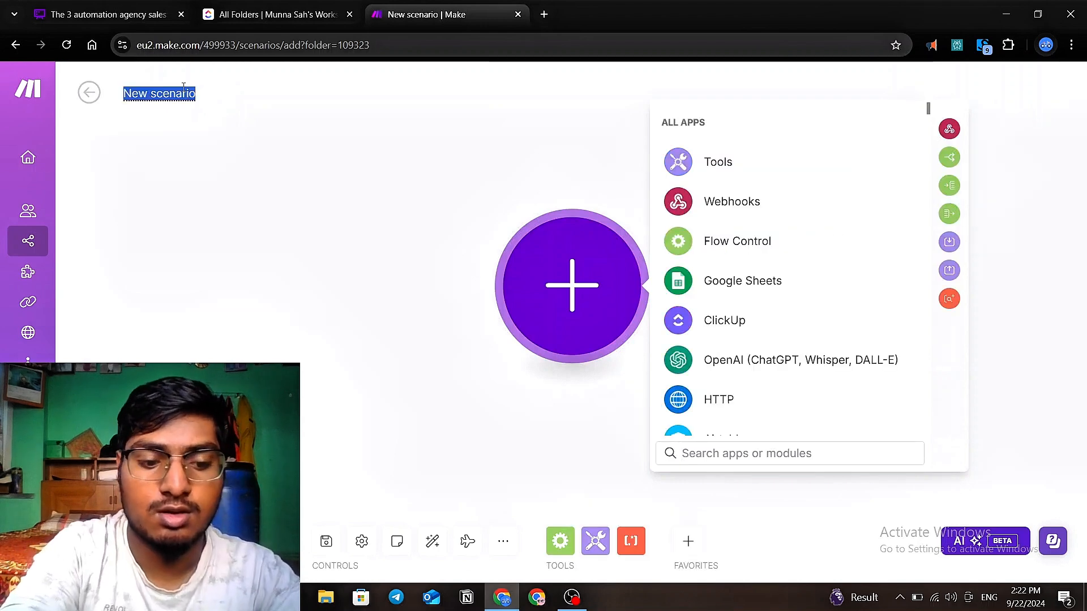
{"action": "type", "text": "sla"}
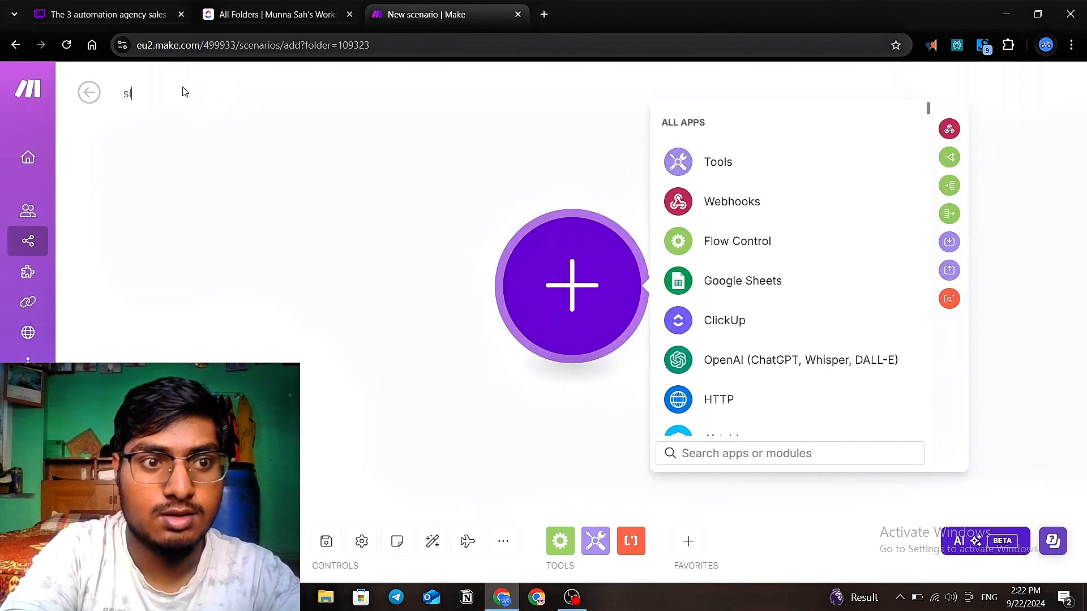
{"action": "type", "text": "es "}
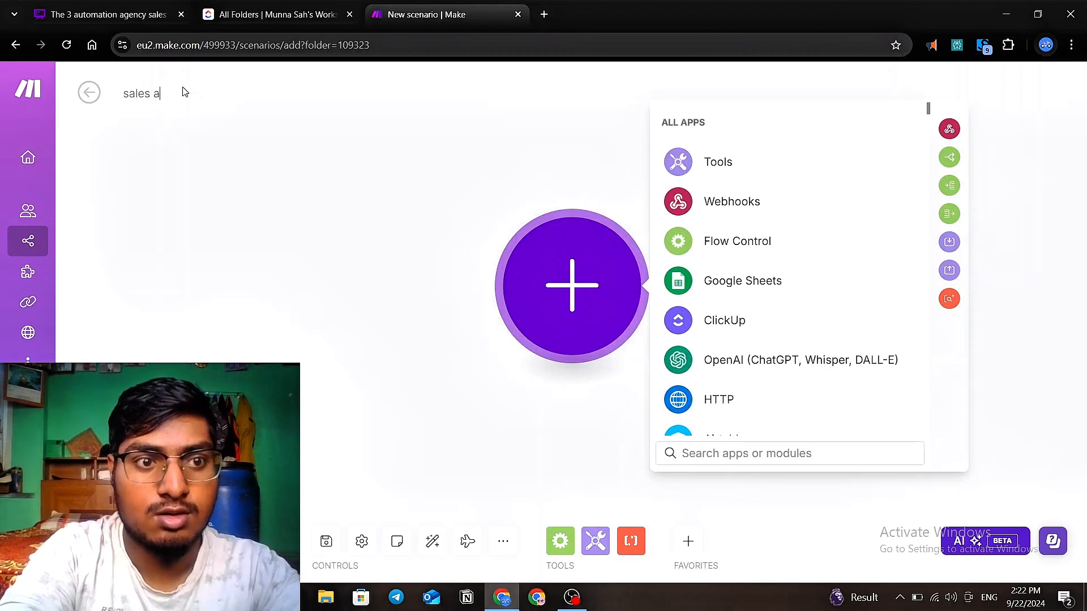
{"action": "type", "text": "automation"}
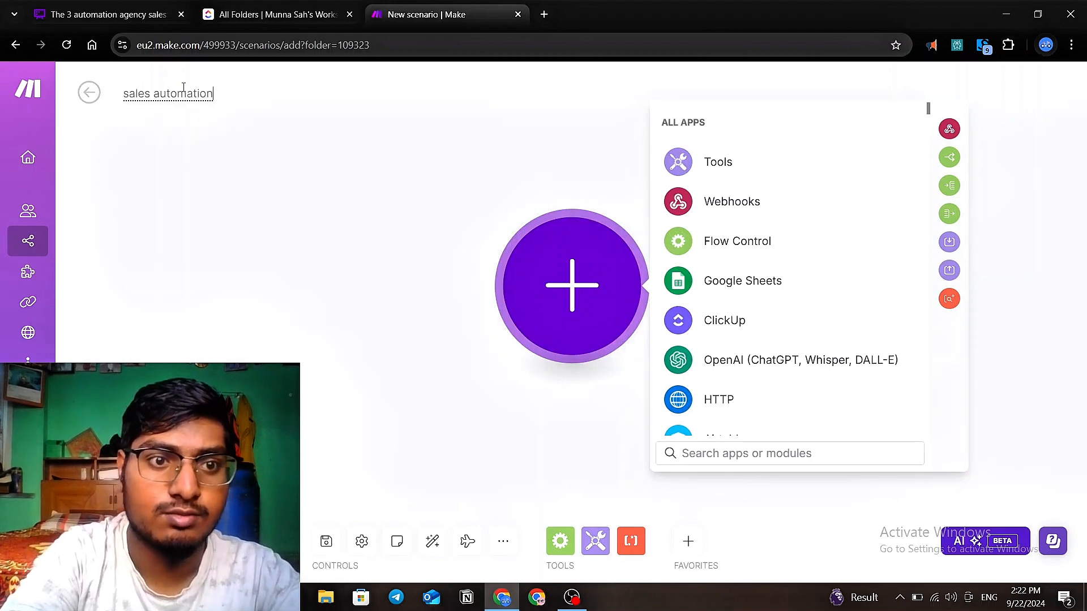
{"action": "left_click", "coordinate": [294, 300]}
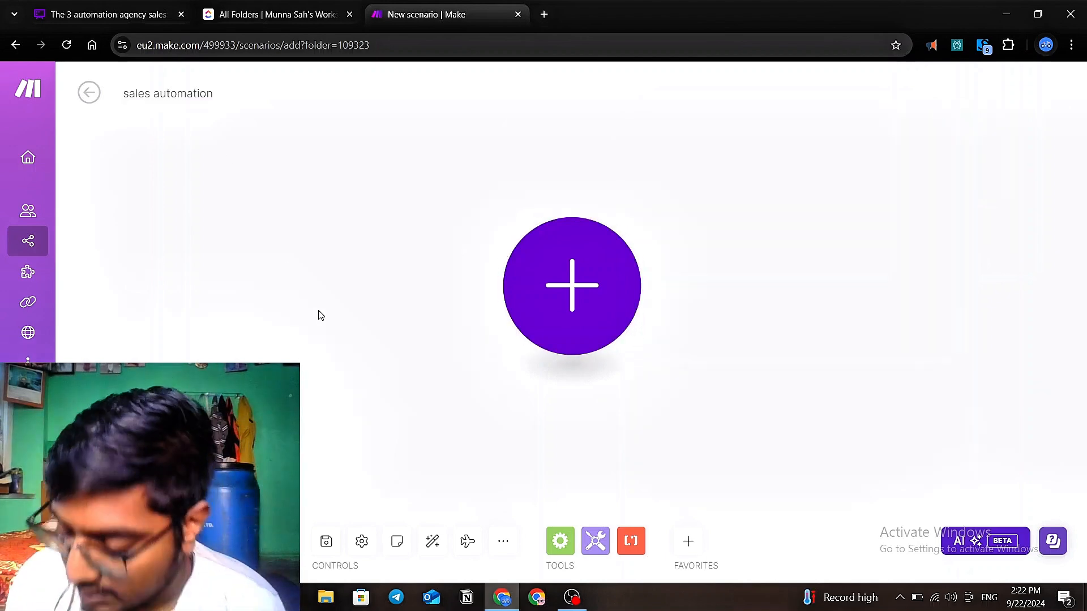
- Switch to the Whimsical board to review the Automation section's make flow, and return to the Make scenario
{"action": "left_click", "coordinate": [71, 13]}
{"action": "left_click_drag", "start_coordinate": [785, 448], "coordinate": [1, 416]}
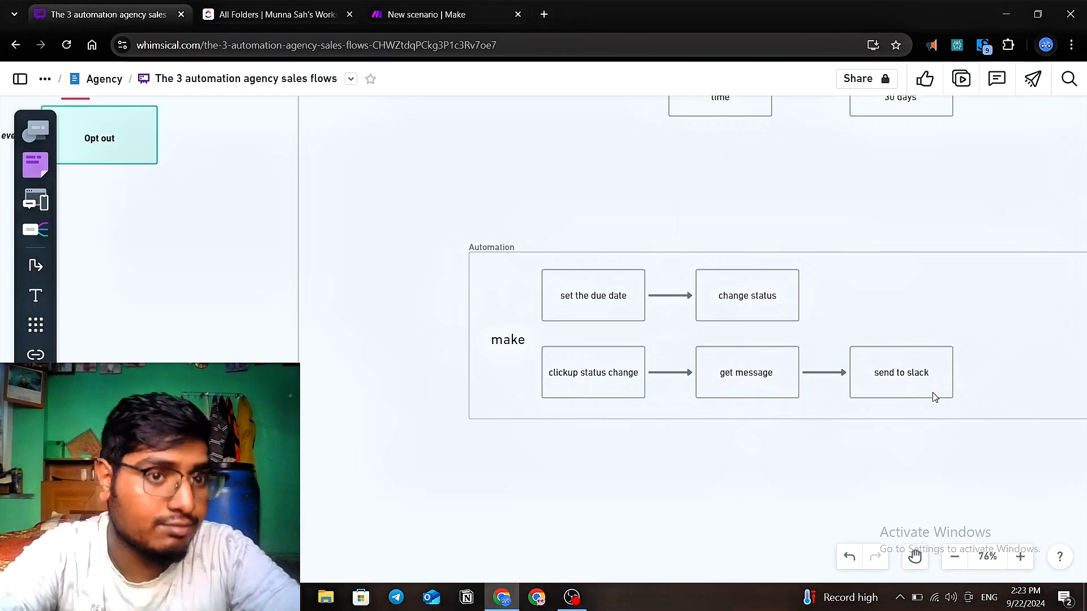
{"action": "left_click", "coordinate": [426, 14]}
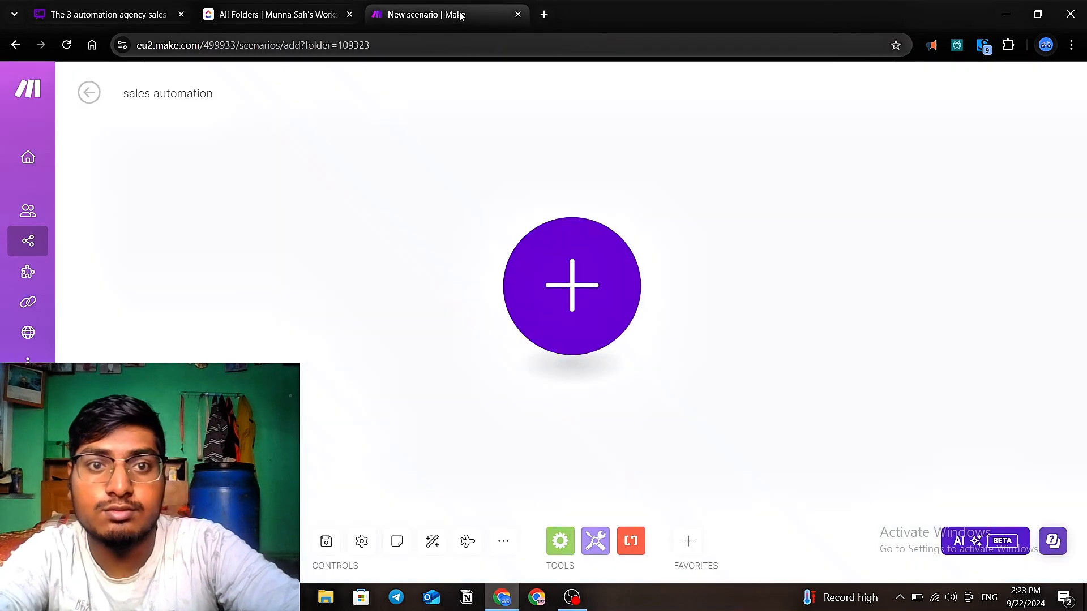
- Search the apps for ClickUp as the scenario's first module and look through its available modules for a suitable trigger
{"action": "left_click", "coordinate": [582, 282]}
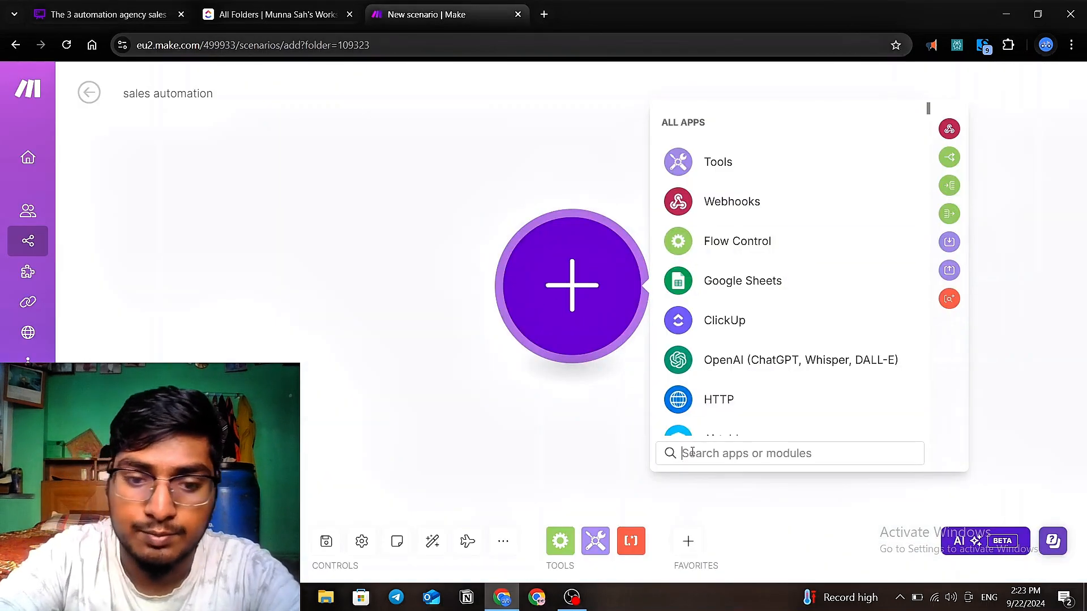
{"action": "type", "text": "clic"}
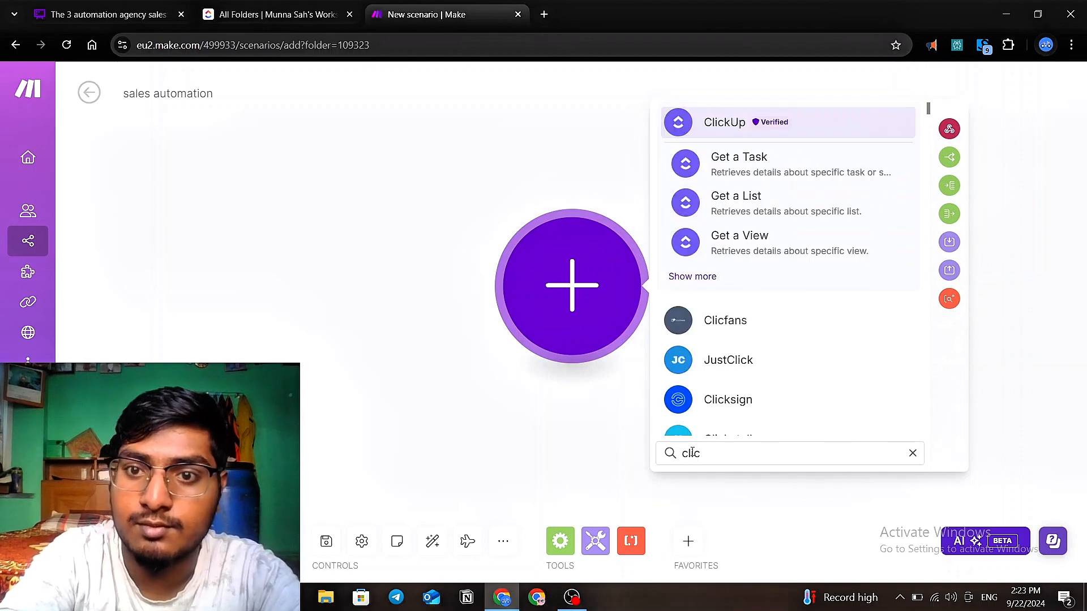
{"action": "left_click", "coordinate": [775, 130]}
{"action": "scroll", "coordinate": [820, 259], "scroll_direction": "down", "scroll_amount": 15}
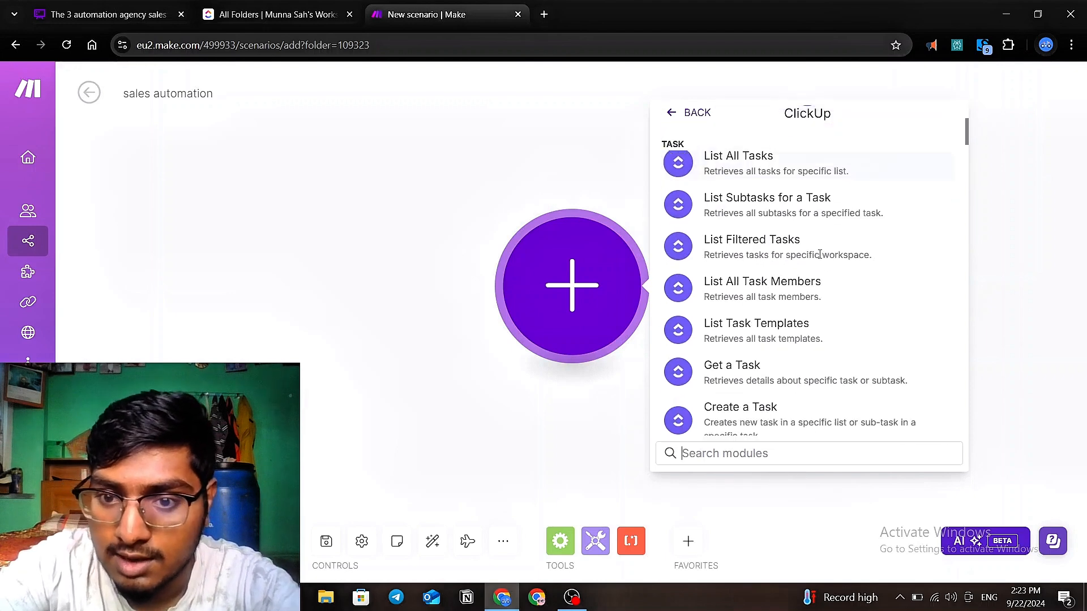
{"action": "scroll", "coordinate": [820, 260], "scroll_direction": "up", "scroll_amount": 2}
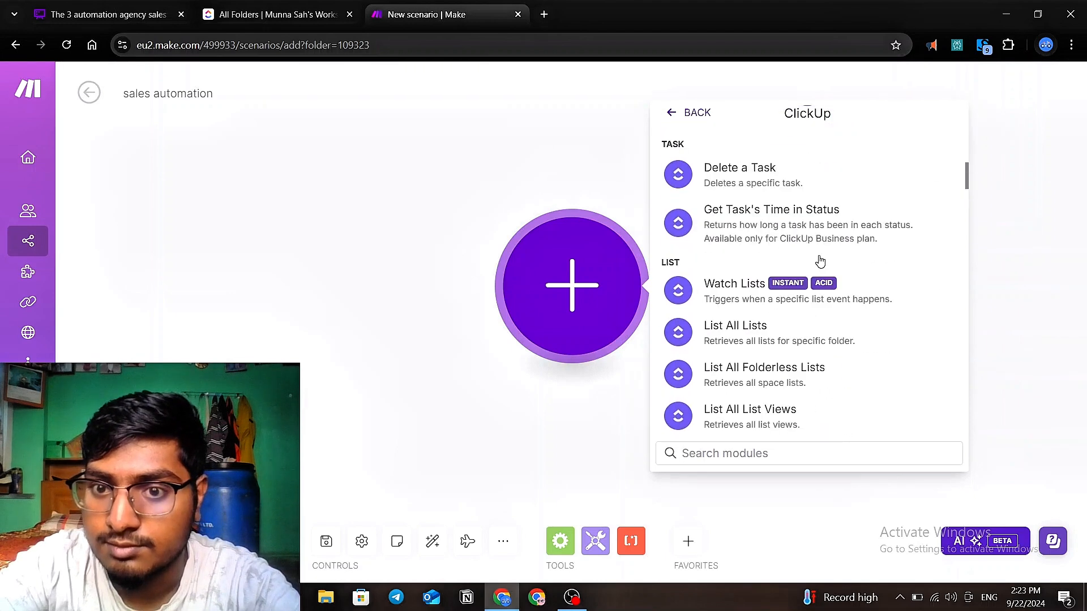
{"action": "scroll", "coordinate": [820, 260], "scroll_direction": "down", "scroll_amount": 12}
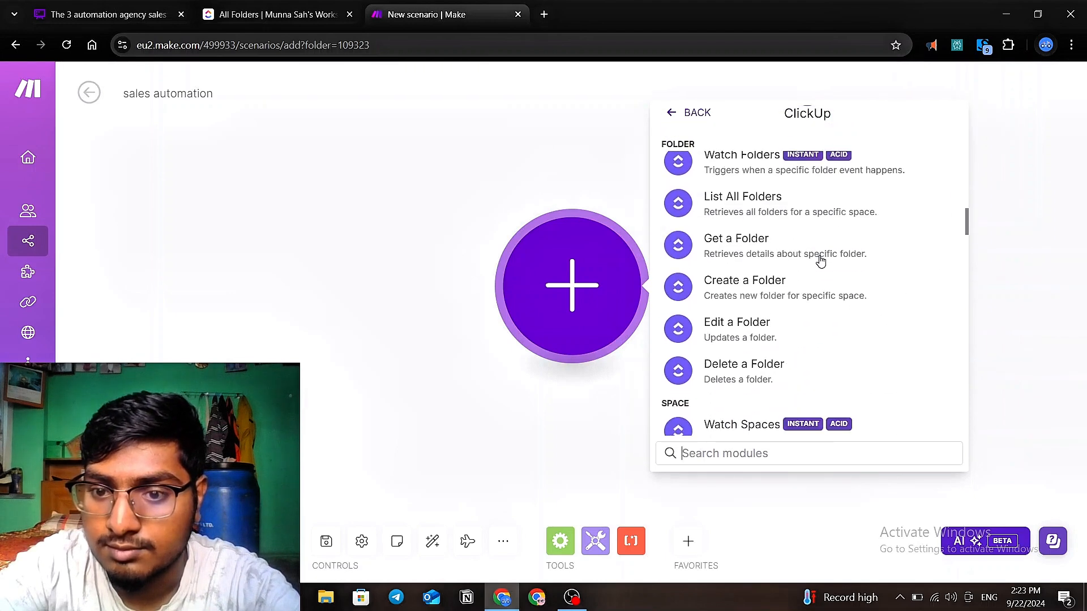
{"action": "scroll", "coordinate": [820, 260], "scroll_direction": "down", "scroll_amount": 12}
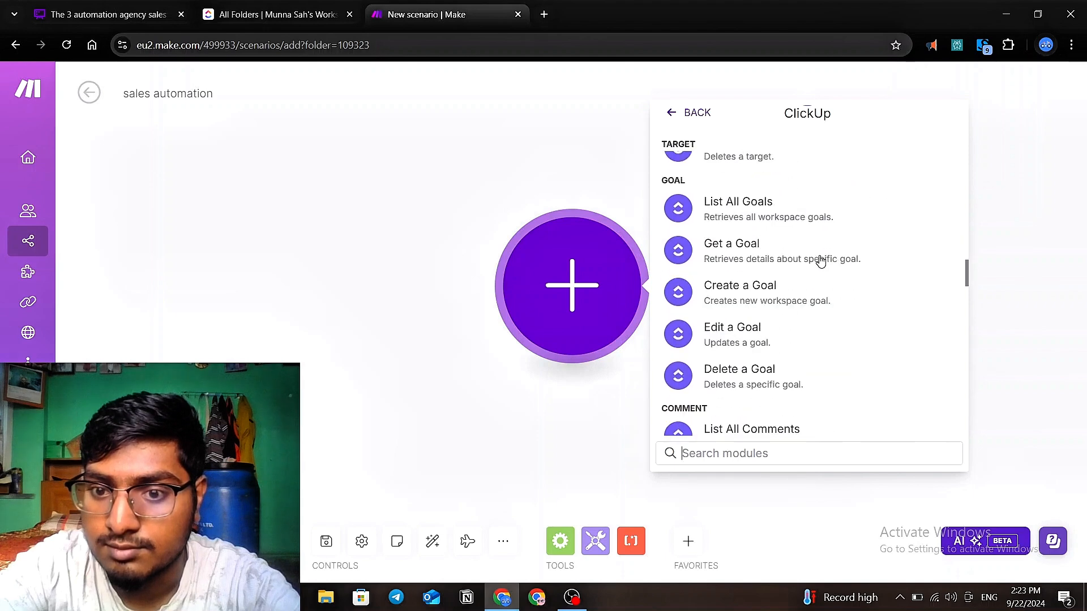
{"action": "scroll", "coordinate": [820, 260], "scroll_direction": "down", "scroll_amount": 12}
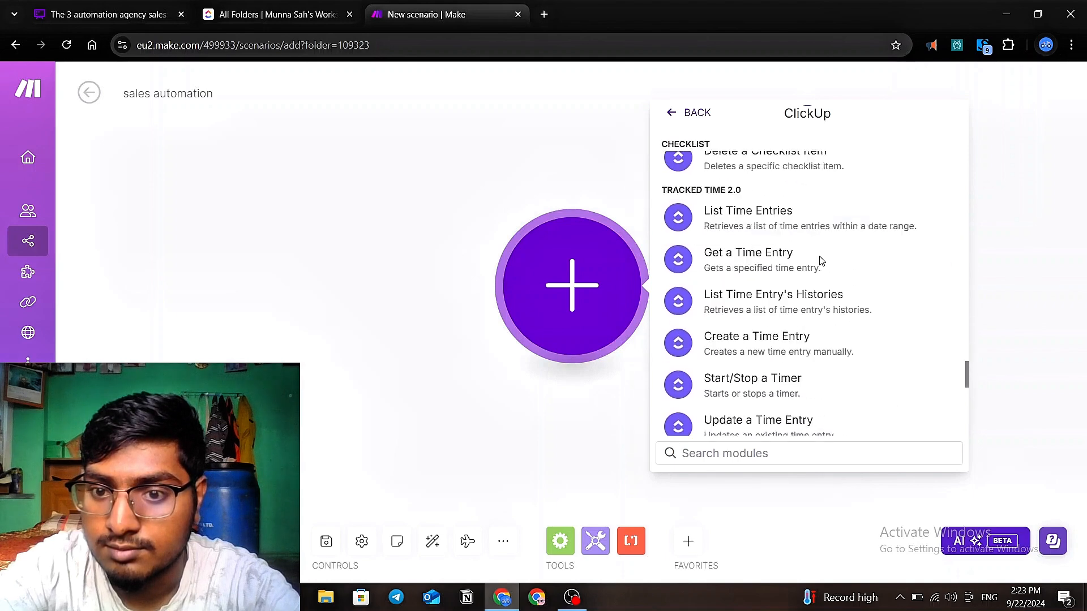
{"action": "scroll", "coordinate": [822, 261], "scroll_direction": "up", "scroll_amount": 15}
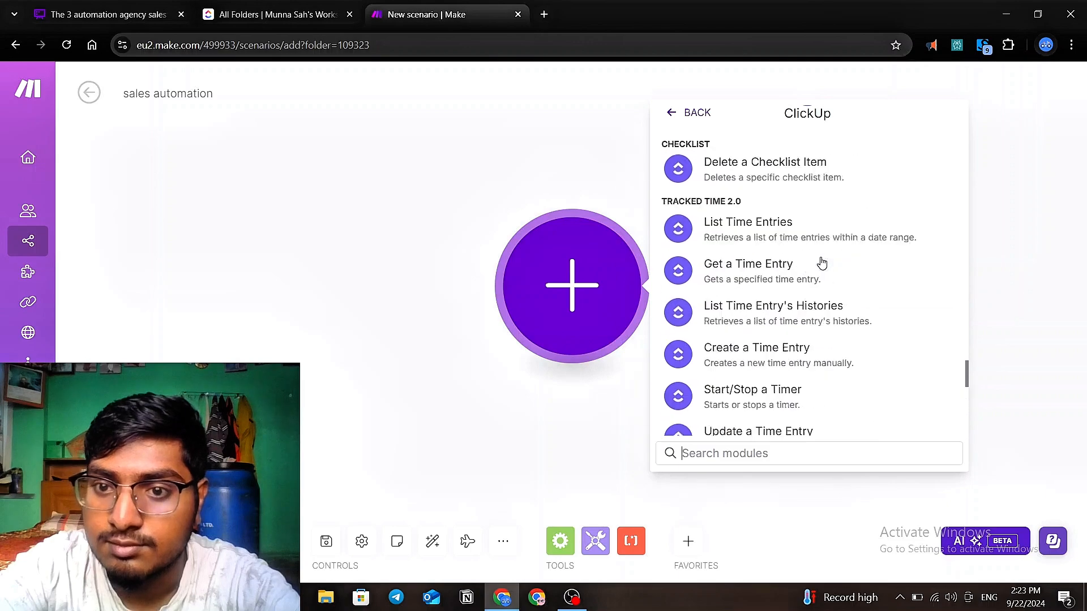
{"action": "scroll", "coordinate": [820, 260], "scroll_direction": "up", "scroll_amount": 10}
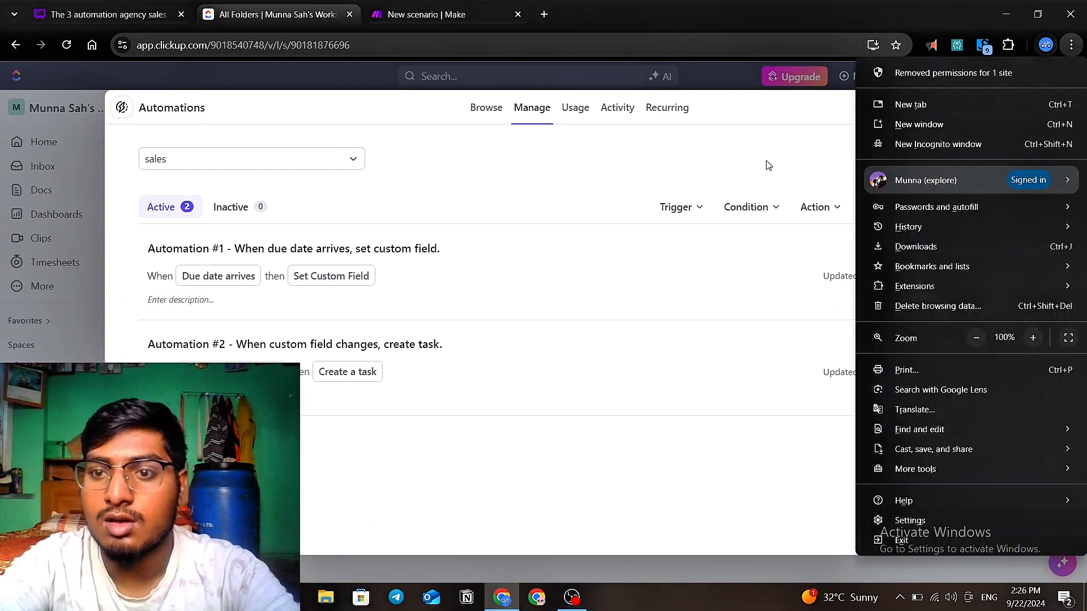
- Try to draft a ClickUp automation for the sales space, triggered when the Phase custom field changes from Any to Followup
{"action": "left_click", "coordinate": [768, 165]}
{"action": "left_click", "coordinate": [905, 164]}
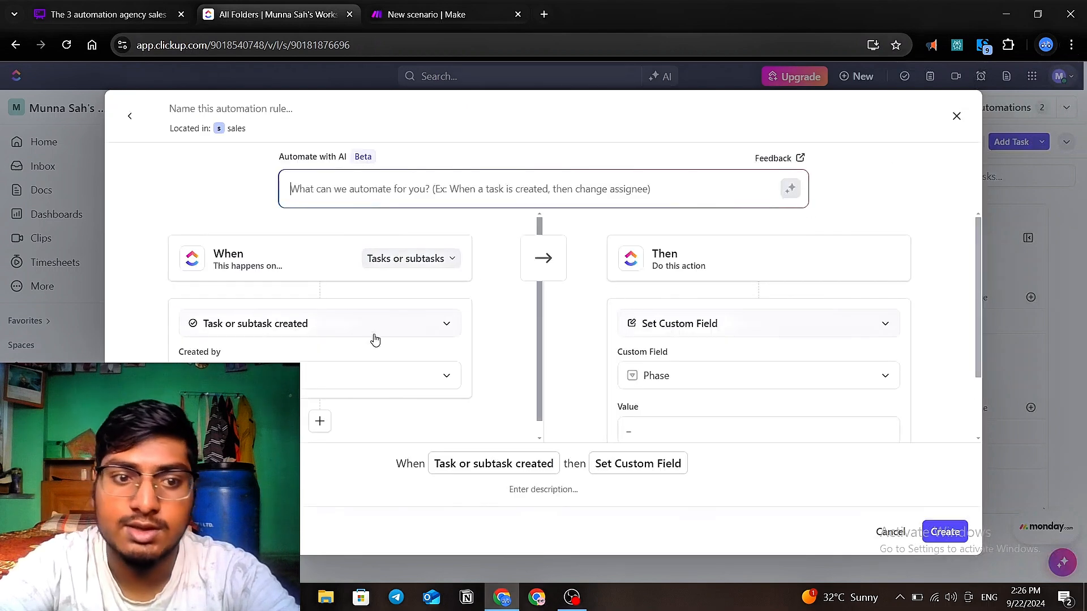
{"action": "left_click", "coordinate": [284, 331]}
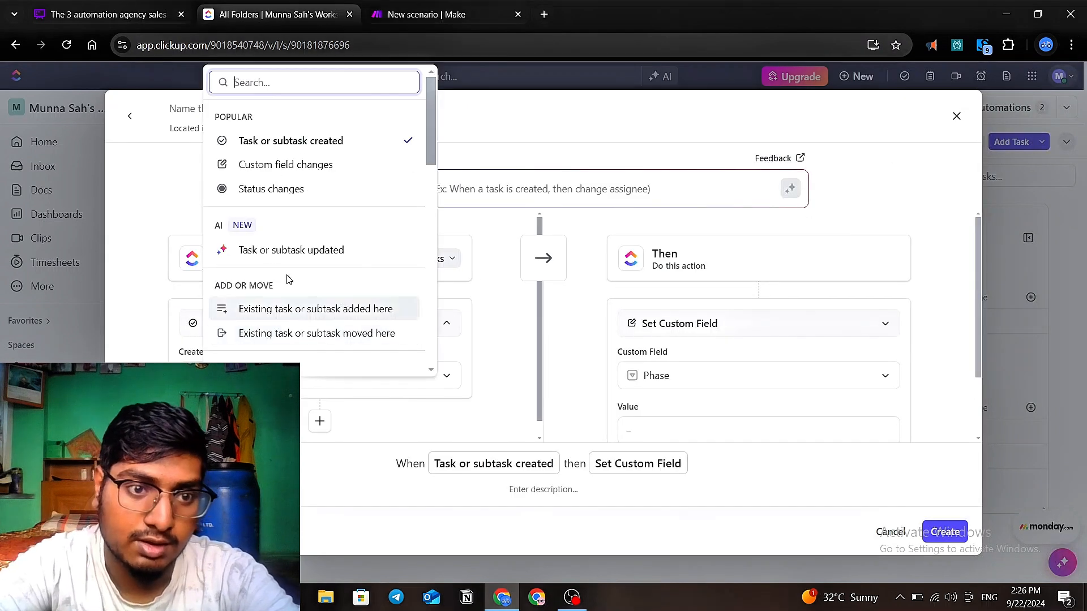
{"action": "scroll", "coordinate": [257, 220], "scroll_direction": "down", "scroll_amount": 1}
{"action": "scroll", "coordinate": [258, 219], "scroll_direction": "up", "scroll_amount": 1}
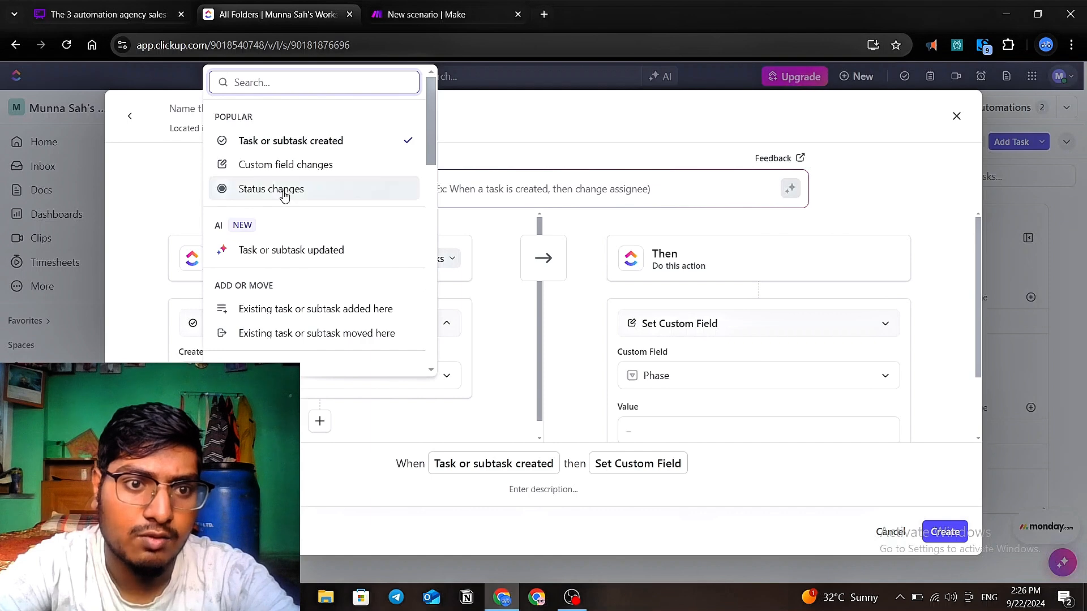
{"action": "left_click", "coordinate": [300, 171]}
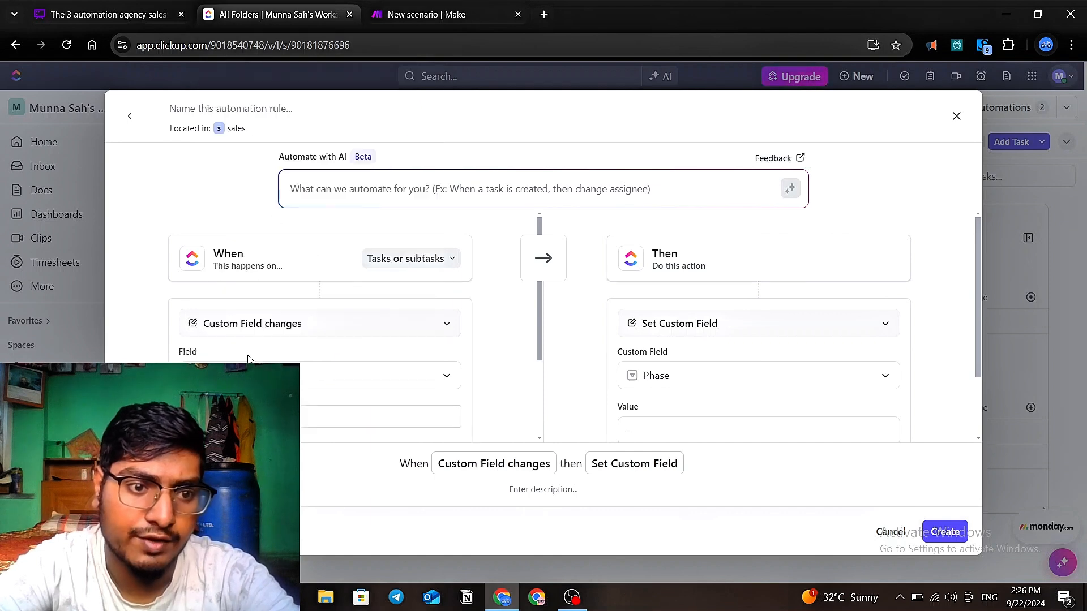
{"action": "left_click", "coordinate": [446, 376]}
{"action": "left_click", "coordinate": [226, 465]}
{"action": "scroll", "coordinate": [226, 419], "scroll_direction": "down", "scroll_amount": 2}
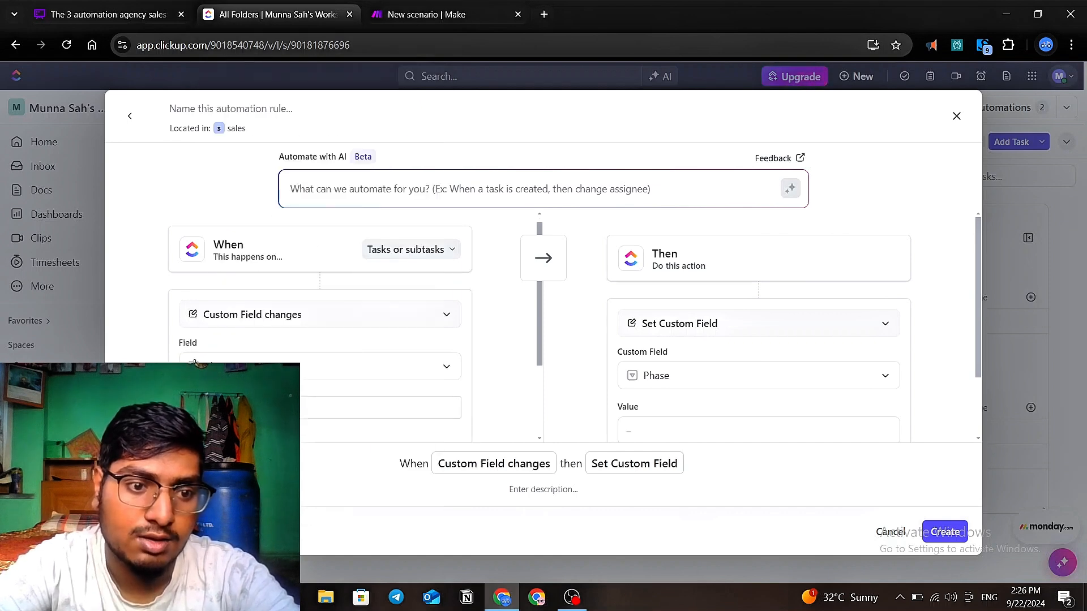
{"action": "left_click", "coordinate": [216, 344]}
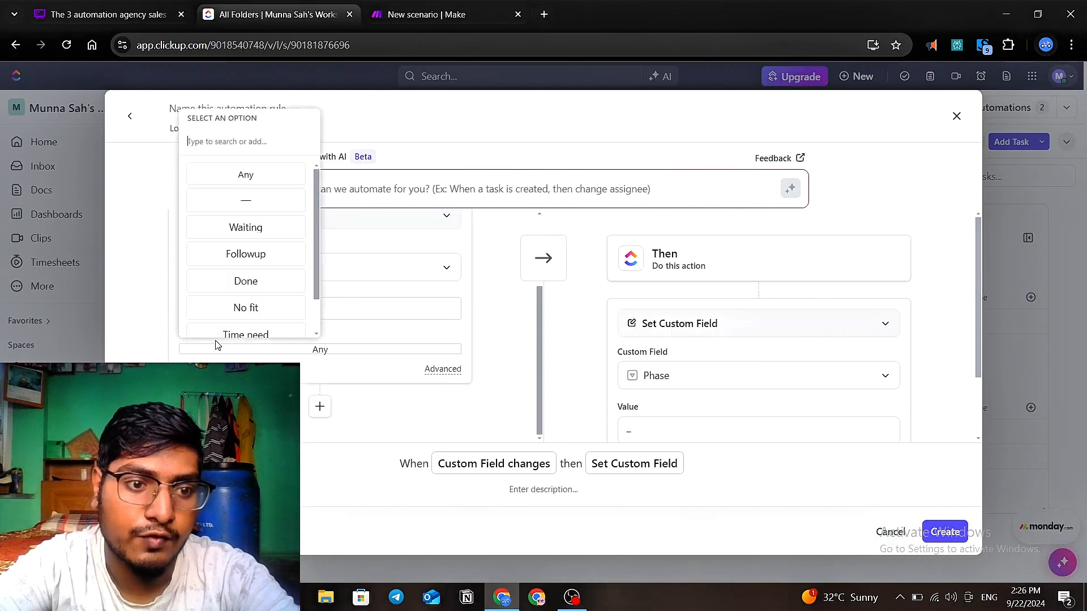
{"action": "left_click", "coordinate": [243, 253]}
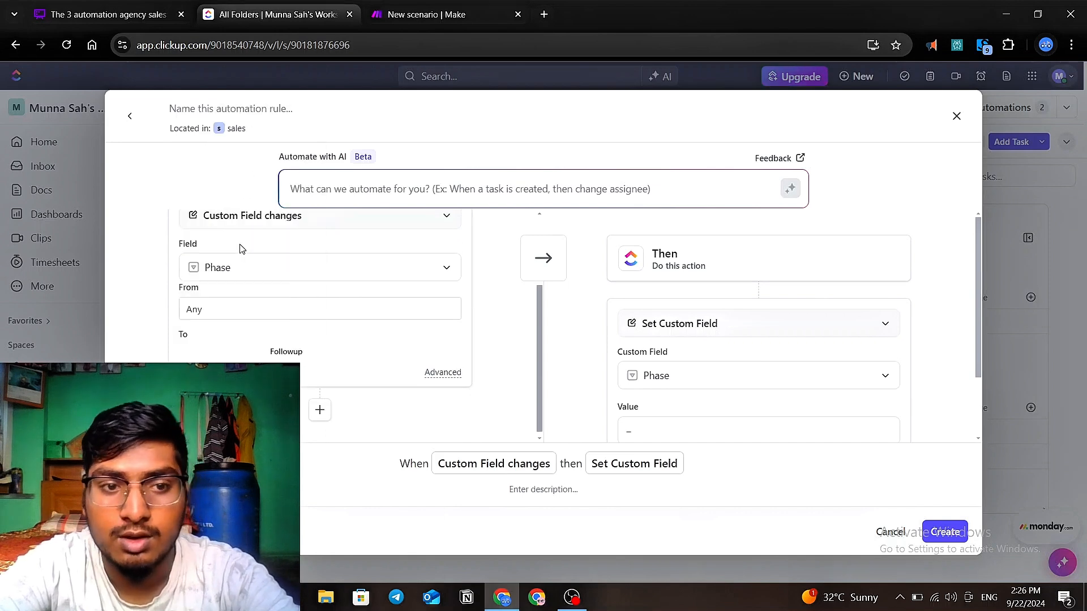
- Search the draft rule's actions for a webhook call, discard the rule and close the automations window
{"action": "left_click", "coordinate": [690, 327]}
{"action": "scroll", "coordinate": [691, 325], "scroll_direction": "down", "scroll_amount": 5}
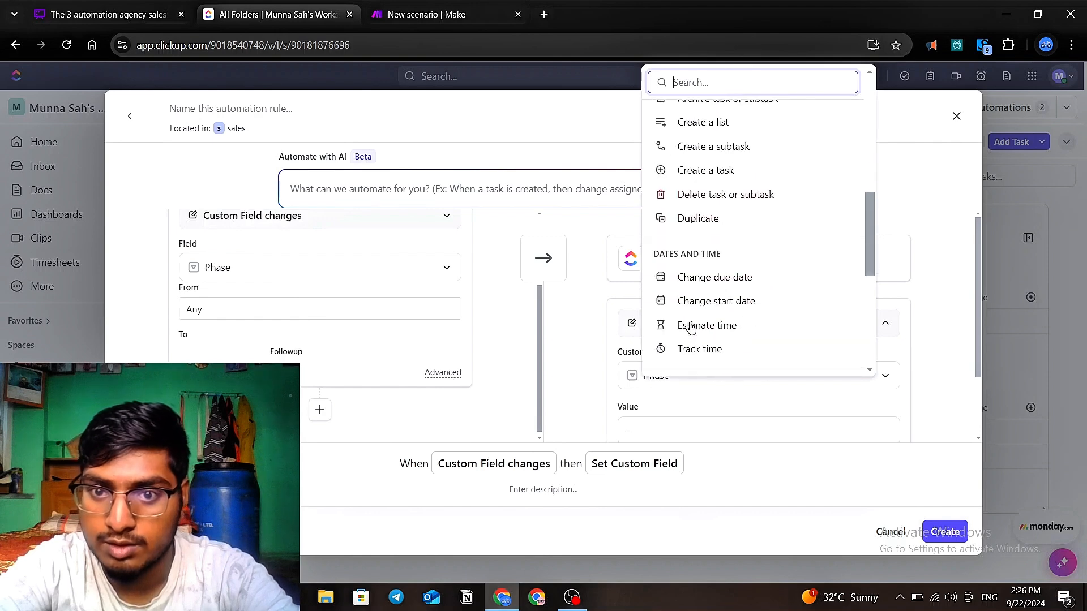
{"action": "scroll", "coordinate": [721, 242], "scroll_direction": "down", "scroll_amount": 3}
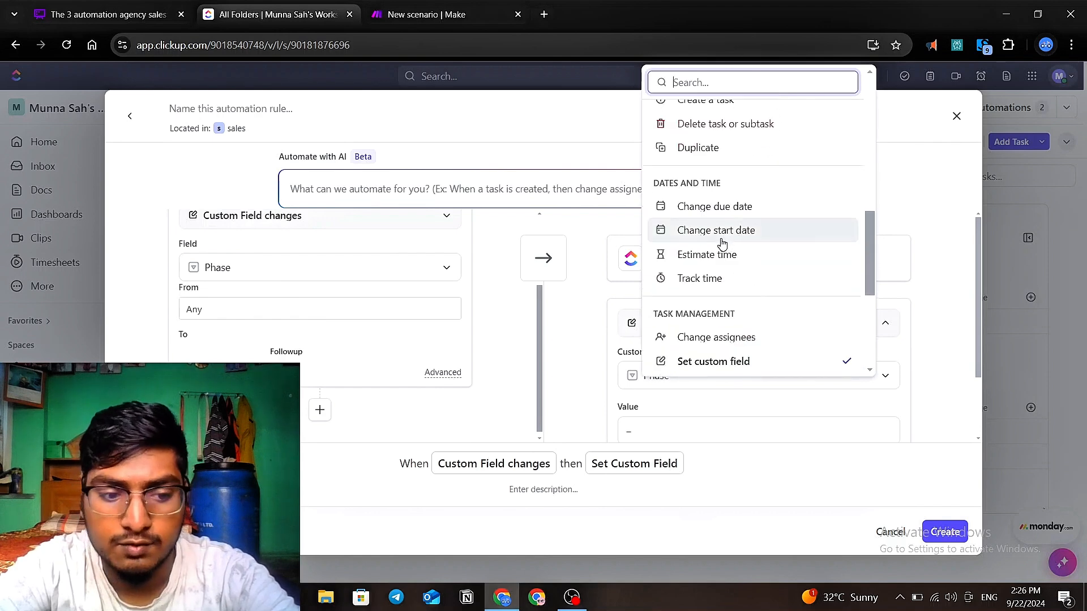
{"action": "type", "text": "we"}
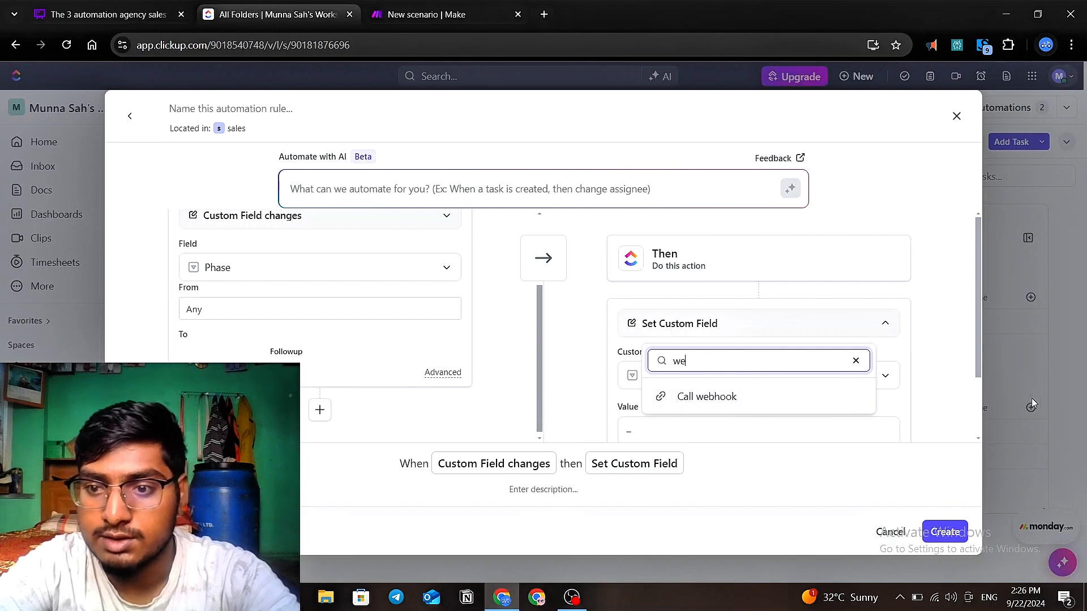
{"action": "left_click", "coordinate": [1005, 398]}
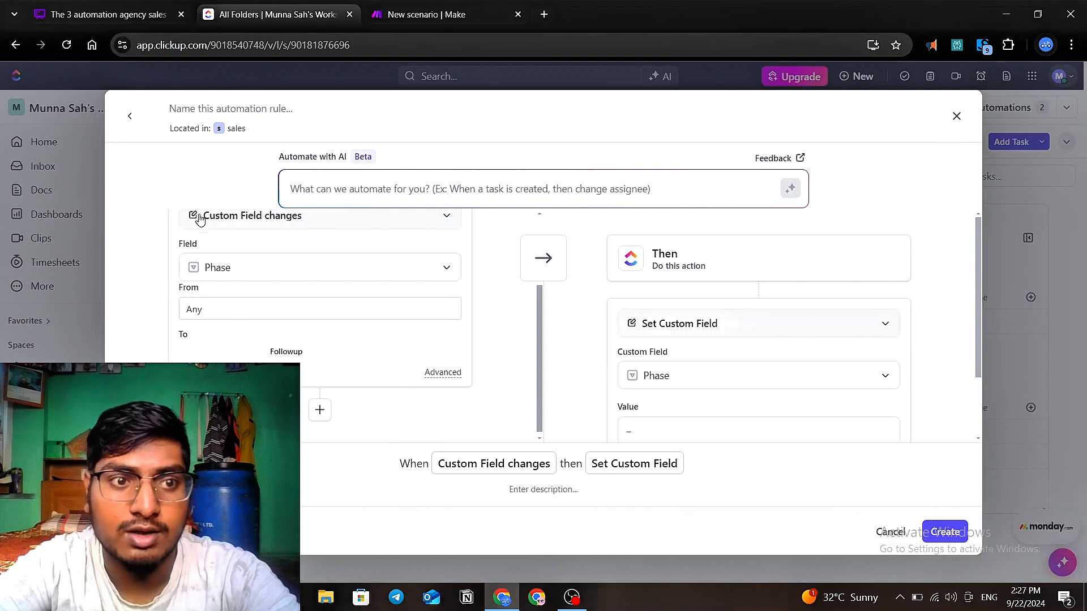
{"action": "left_click", "coordinate": [130, 117]}
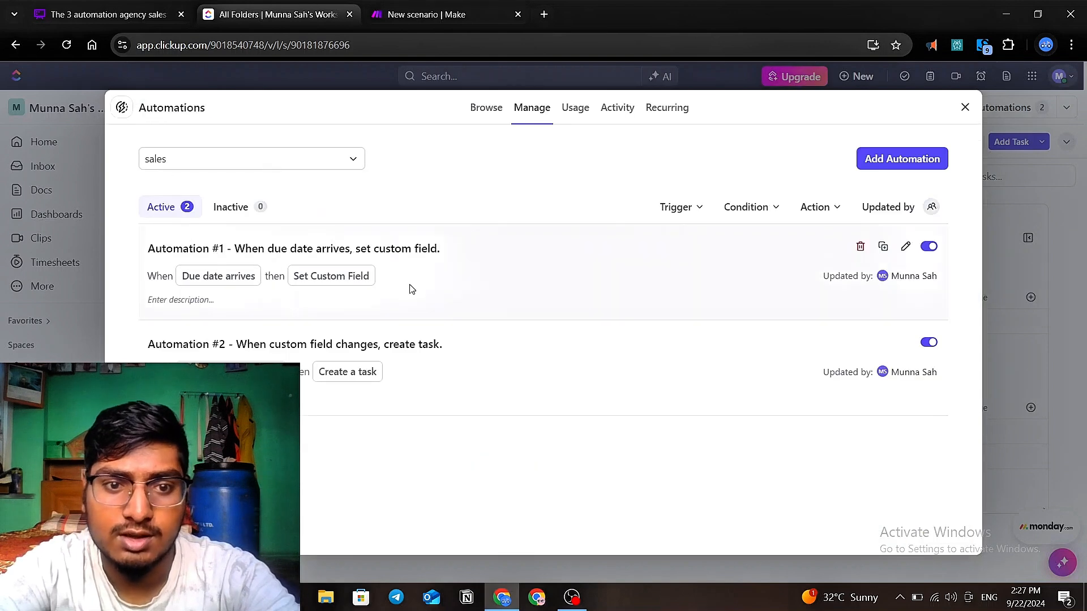
{"action": "left_click", "coordinate": [964, 107]}
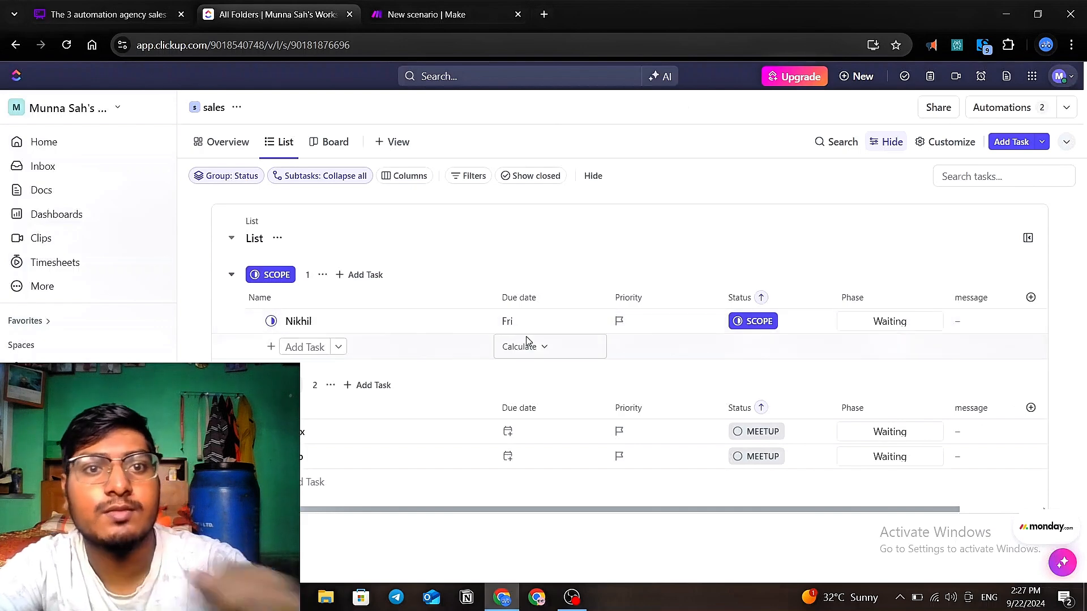
- Switch to the Make scenario and add a Custom webhook module as its trigger
{"action": "left_click", "coordinate": [415, 19]}
{"action": "left_click", "coordinate": [578, 311]}
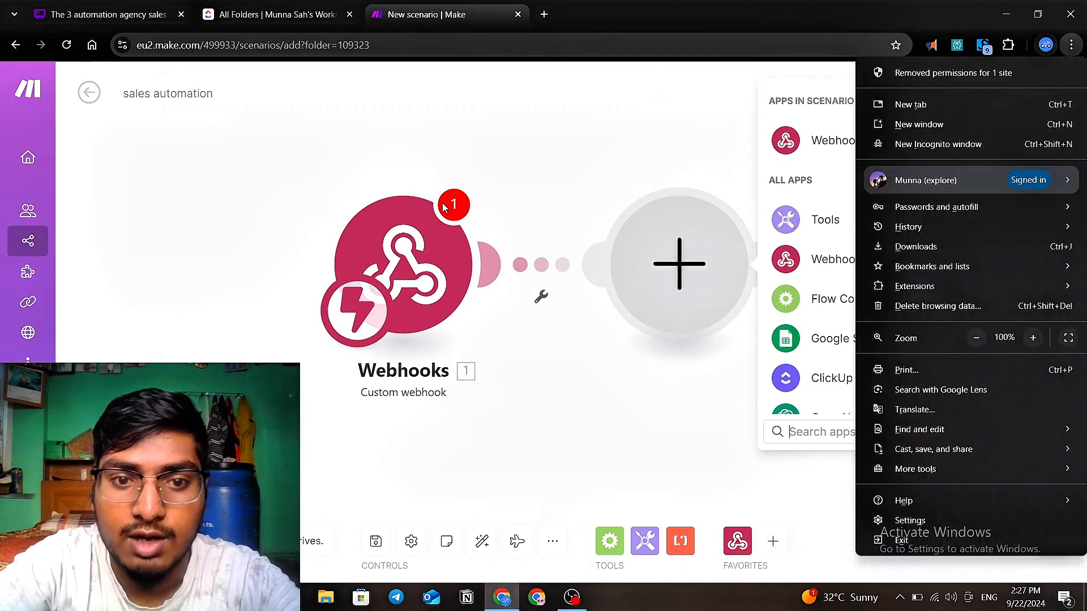
{"action": "left_click", "coordinate": [531, 389]}
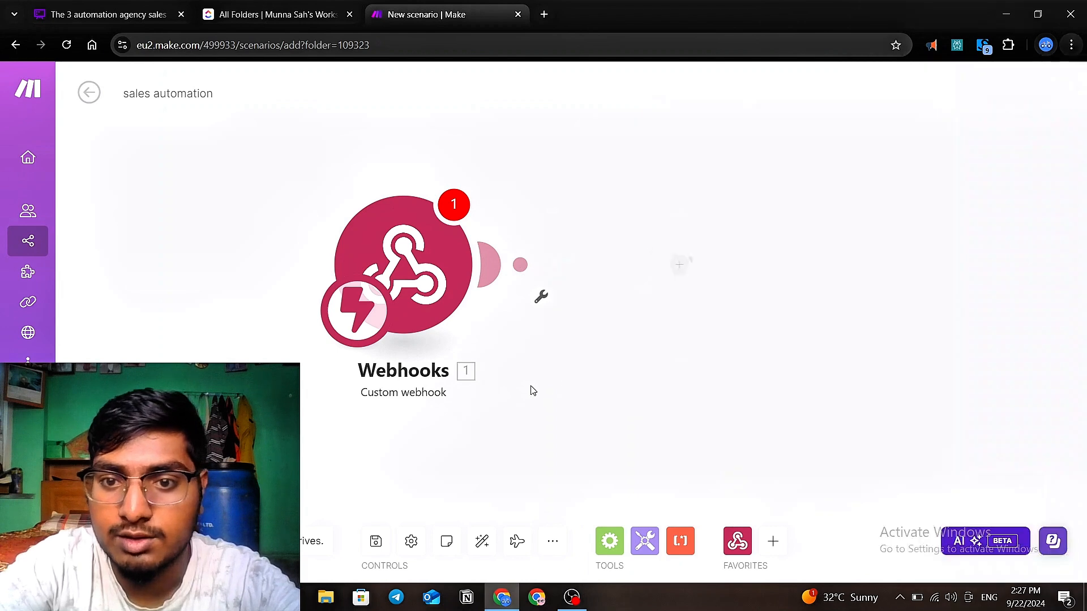
- In the ClickUp sales list, set the SCOPE lead's message to "hey it is just a followup do you want to rebook the appointment"
{"action": "left_click", "coordinate": [105, 15]}
{"action": "left_click", "coordinate": [272, 14]}
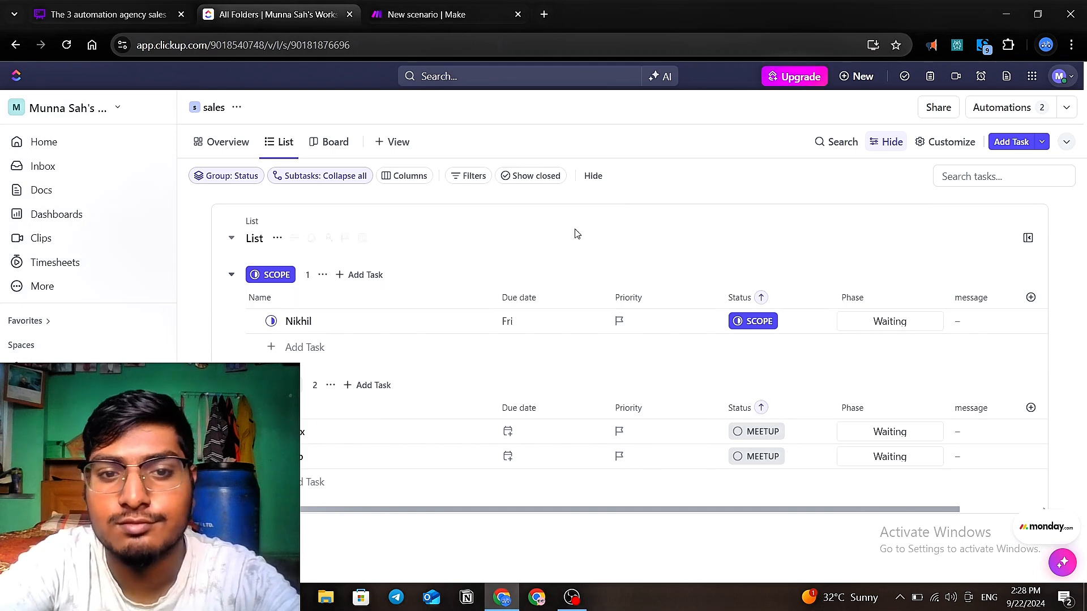
{"action": "left_click", "coordinate": [970, 324]}
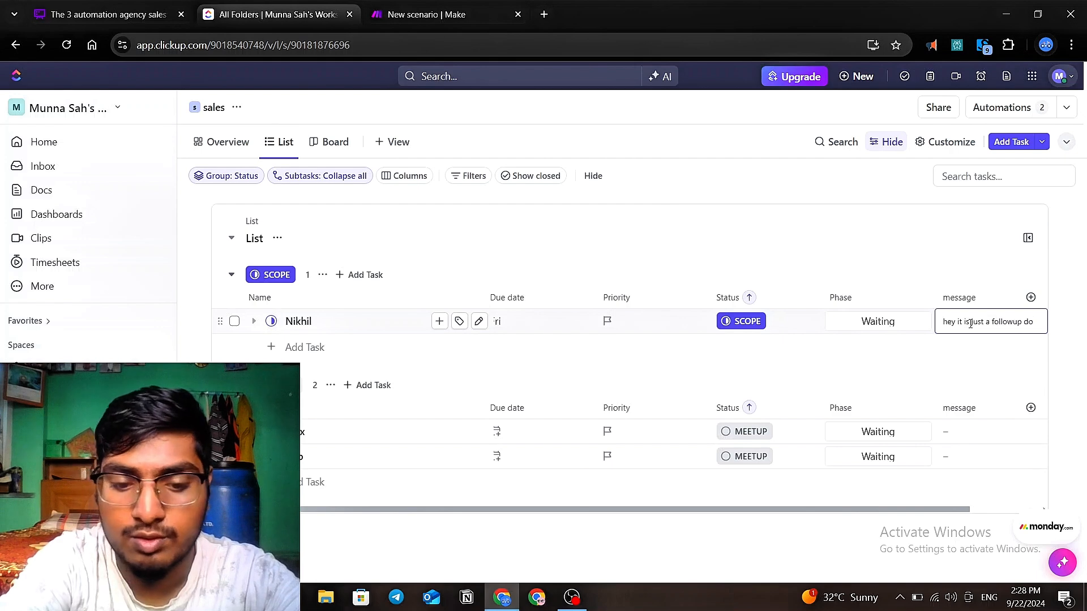
{"action": "type", "text": "you want to re"}
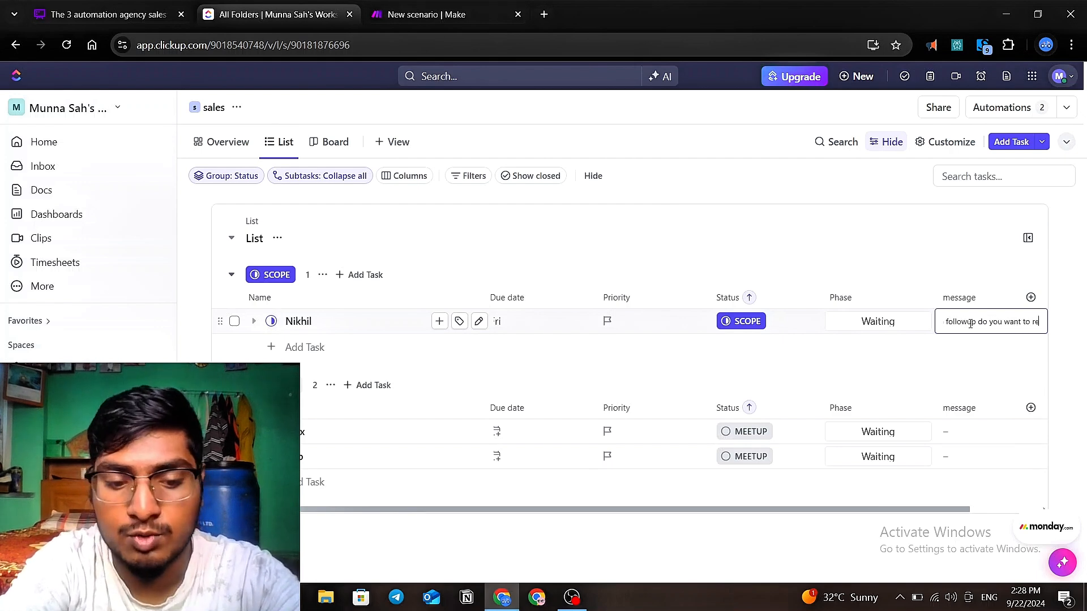
{"action": "type", "text": "bookt"}
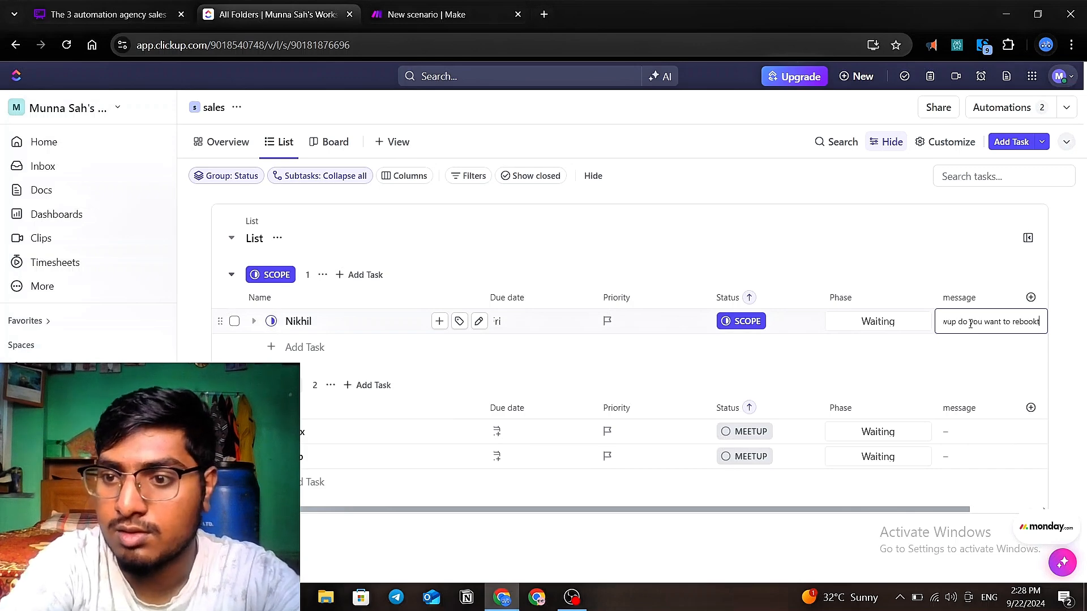
{"action": "type", "text": "he"}
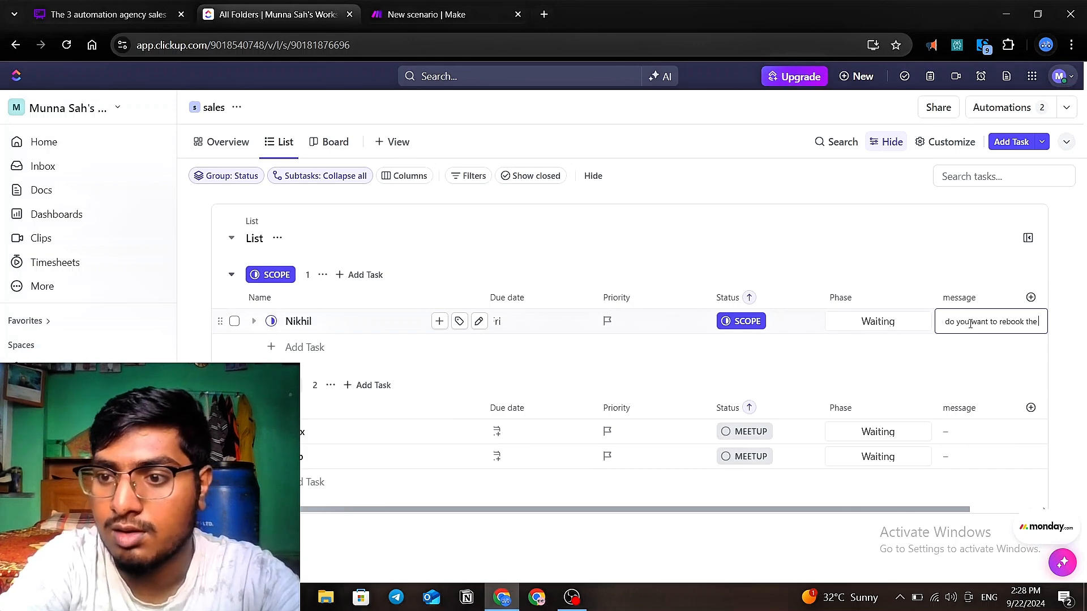
{"action": "type", "text": " appo"}
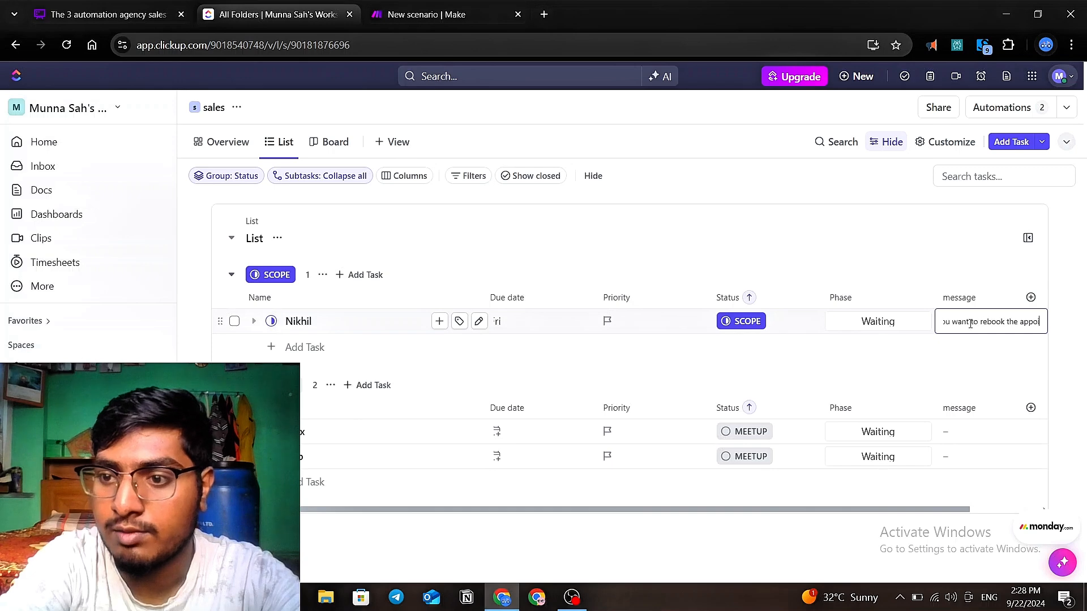
{"action": "type", "text": "intment"}
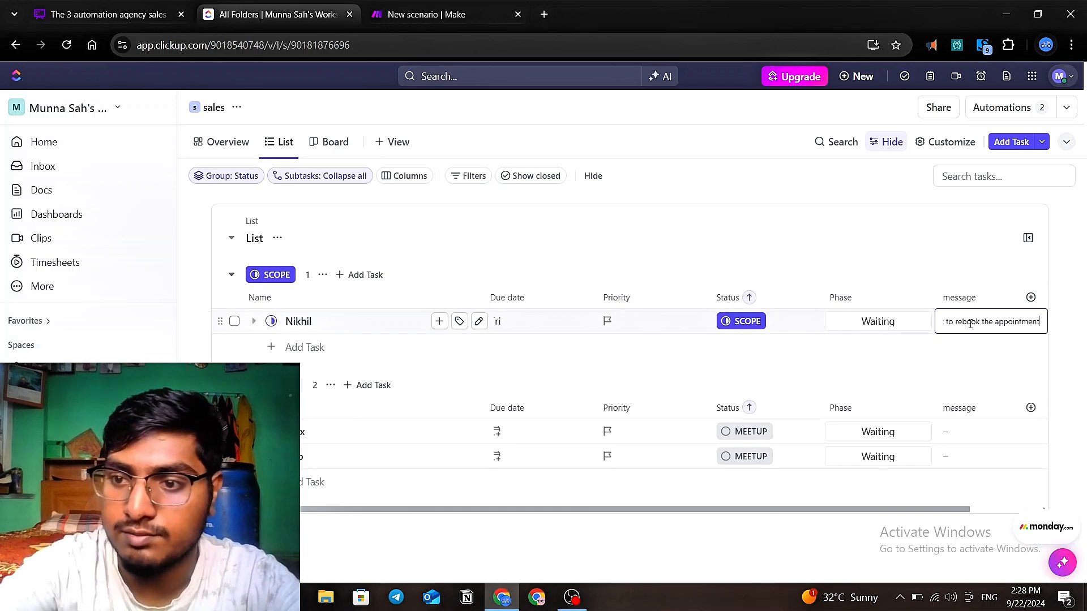
{"action": "left_click", "coordinate": [996, 380]}
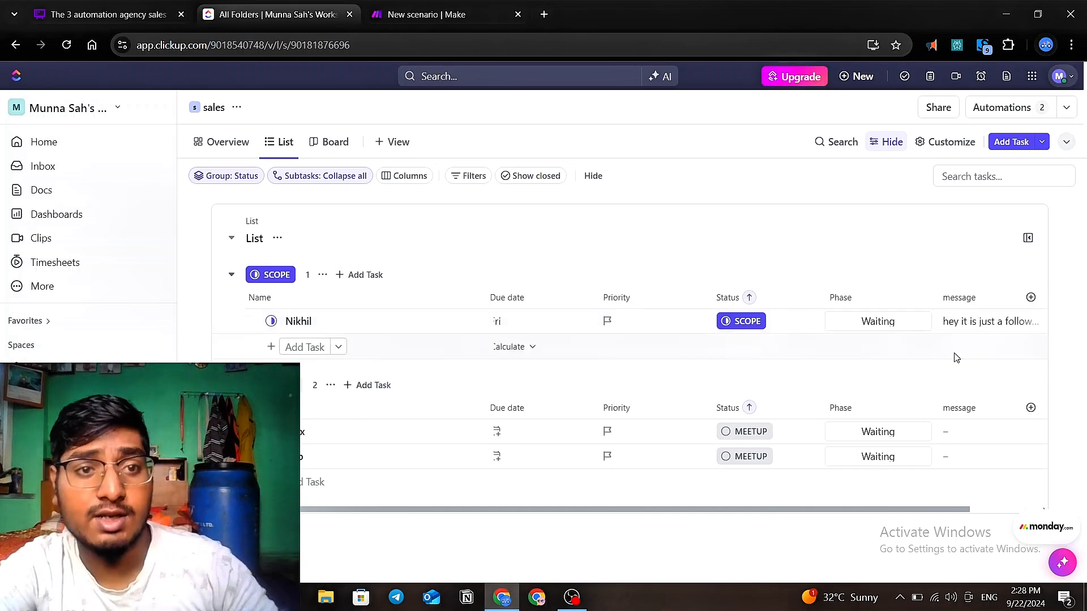
- Switch to the Make scenario, begin a second module after the webhook, and search the ClickUp modules for "get"
{"action": "left_click", "coordinate": [451, 12]}
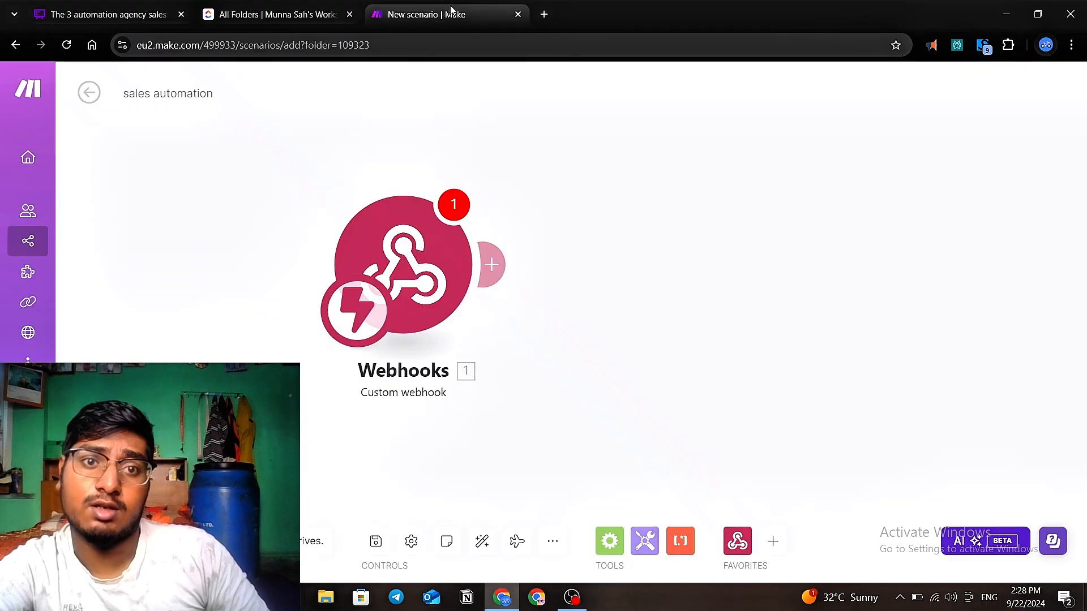
{"action": "left_click", "coordinate": [494, 263]}
{"action": "scroll", "coordinate": [790, 295], "scroll_direction": "down", "scroll_amount": 1}
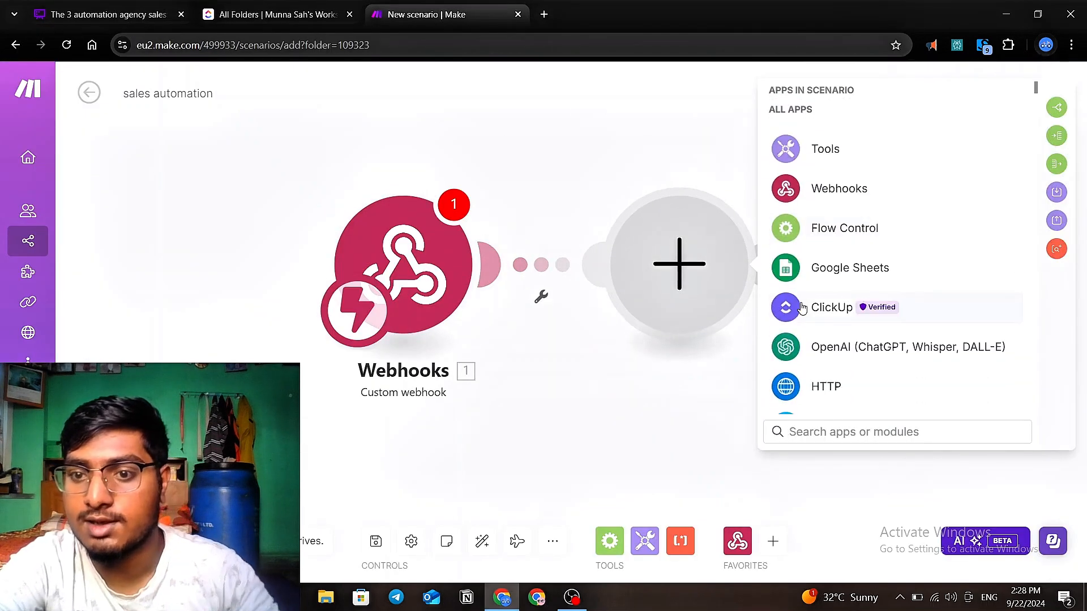
{"action": "left_click", "coordinate": [785, 306]}
{"action": "scroll", "coordinate": [838, 272], "scroll_direction": "down", "scroll_amount": 2}
{"action": "scroll", "coordinate": [838, 272], "scroll_direction": "down", "scroll_amount": 2}
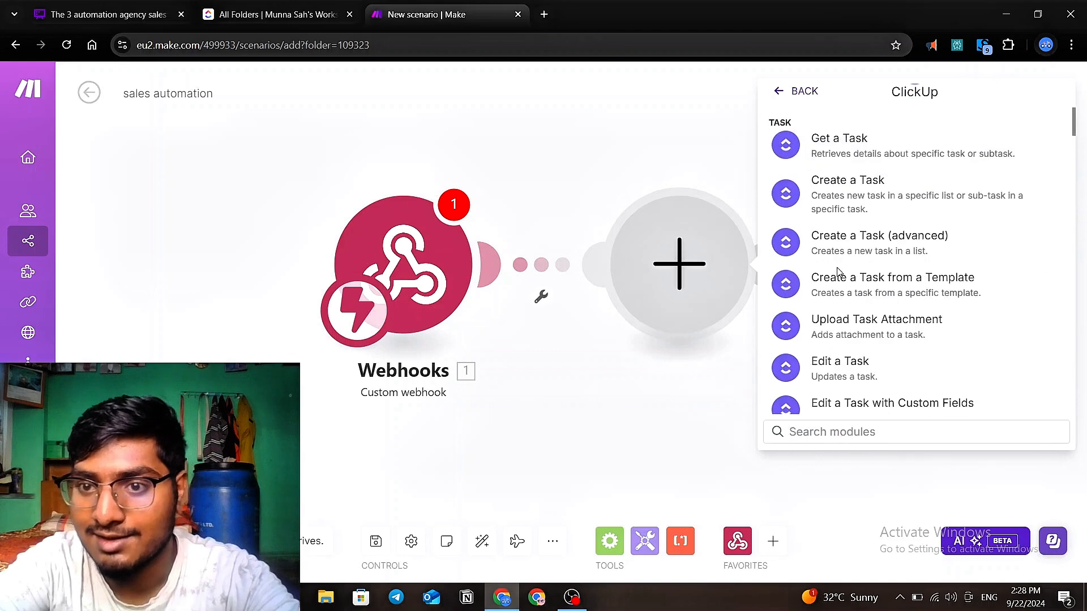
{"action": "scroll", "coordinate": [837, 317], "scroll_direction": "up", "scroll_amount": 1}
{"action": "left_click", "coordinate": [823, 432]}
{"action": "type", "text": "get"}
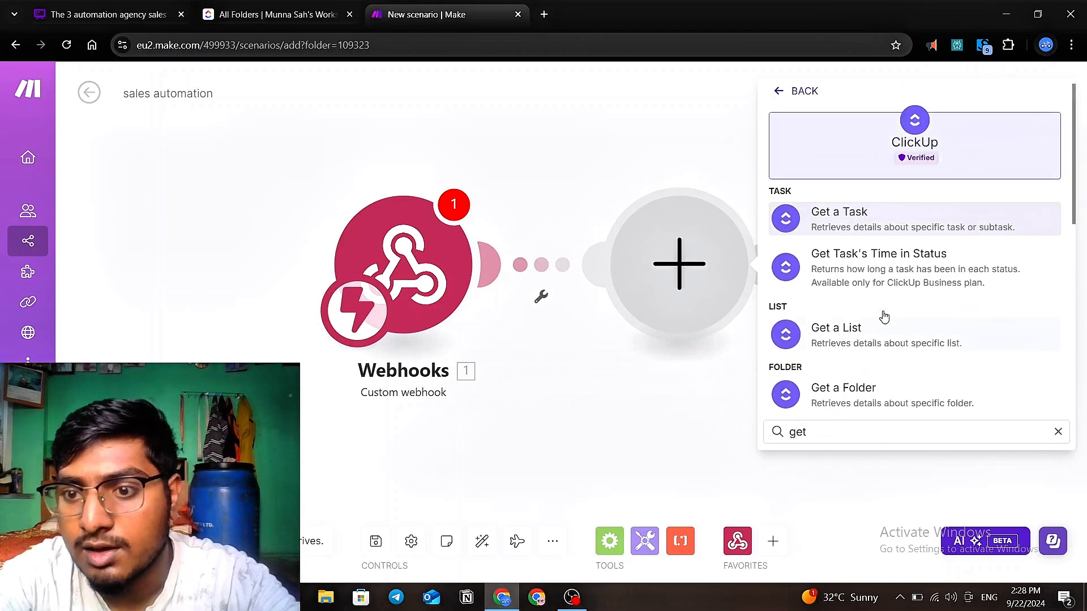
- Add ClickUp's Get a Task module after the Custom webhook
{"action": "scroll", "coordinate": [886, 308], "scroll_direction": "down", "scroll_amount": 1}
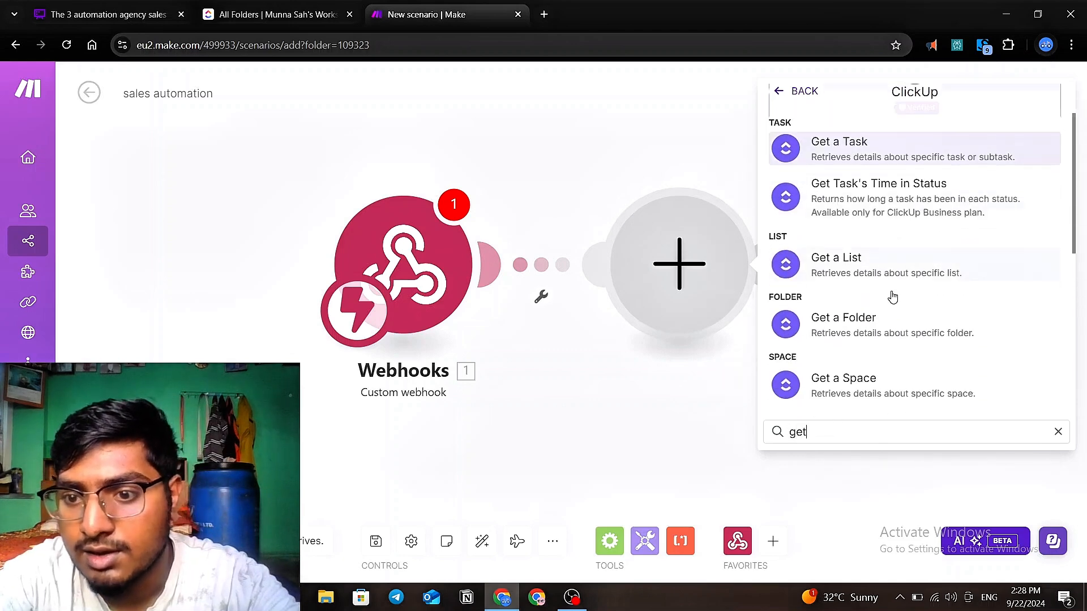
{"action": "scroll", "coordinate": [890, 296], "scroll_direction": "up", "scroll_amount": 1}
{"action": "scroll", "coordinate": [894, 296], "scroll_direction": "down", "scroll_amount": 1}
{"action": "scroll", "coordinate": [894, 296], "scroll_direction": "down", "scroll_amount": 5}
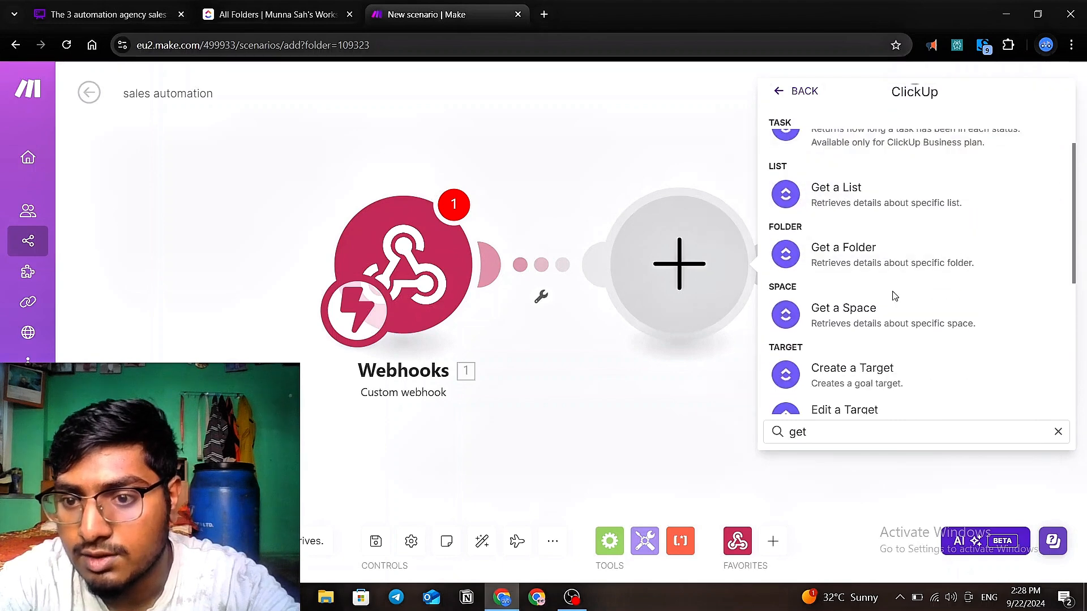
{"action": "scroll", "coordinate": [894, 296], "scroll_direction": "down", "scroll_amount": 3}
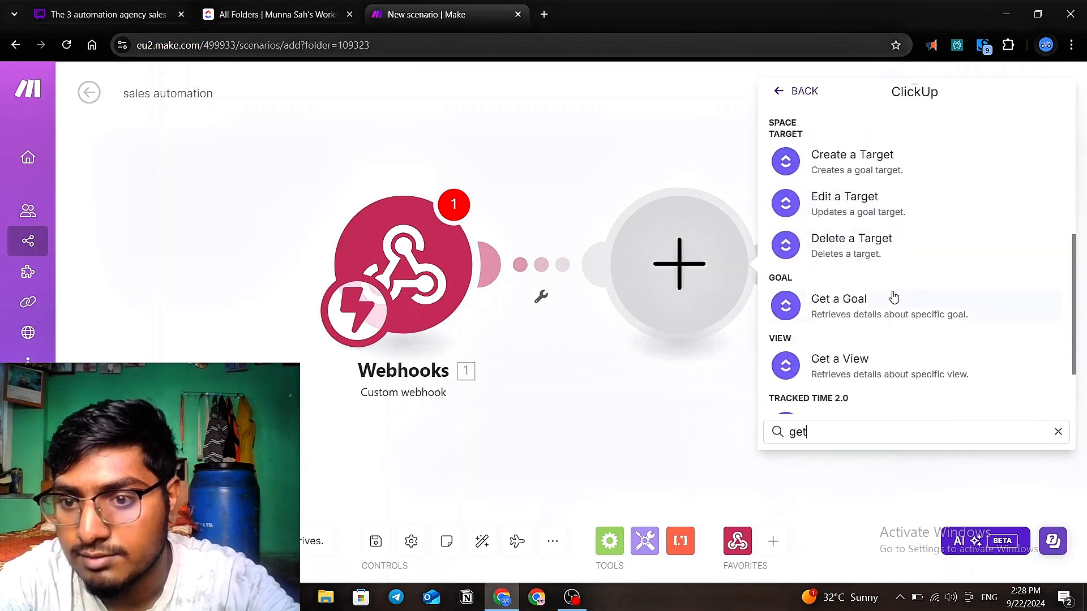
{"action": "scroll", "coordinate": [893, 296], "scroll_direction": "up", "scroll_amount": 5}
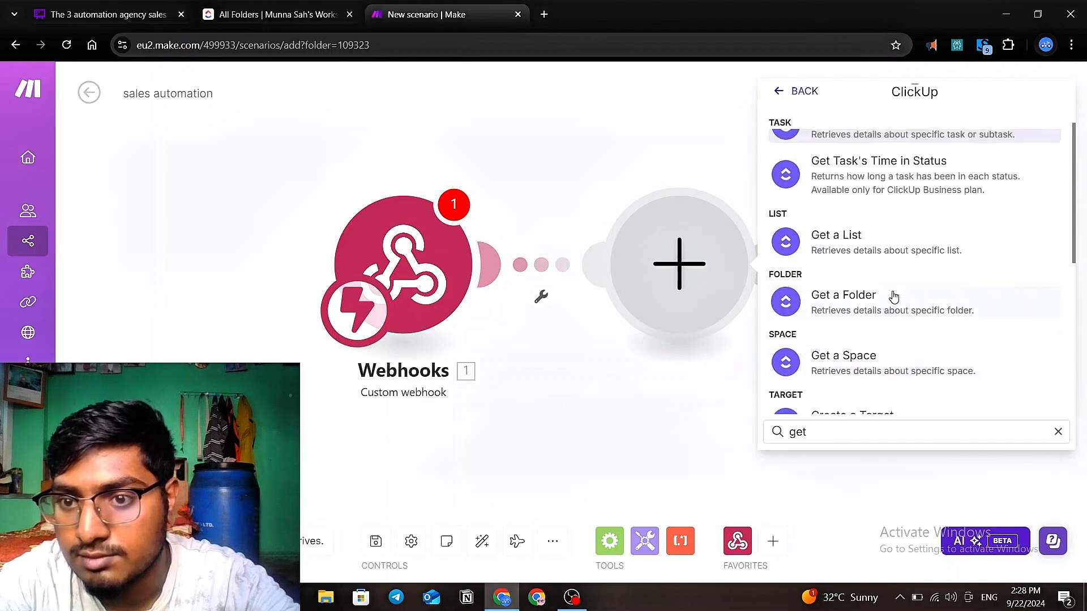
{"action": "scroll", "coordinate": [893, 296], "scroll_direction": "up", "scroll_amount": 2}
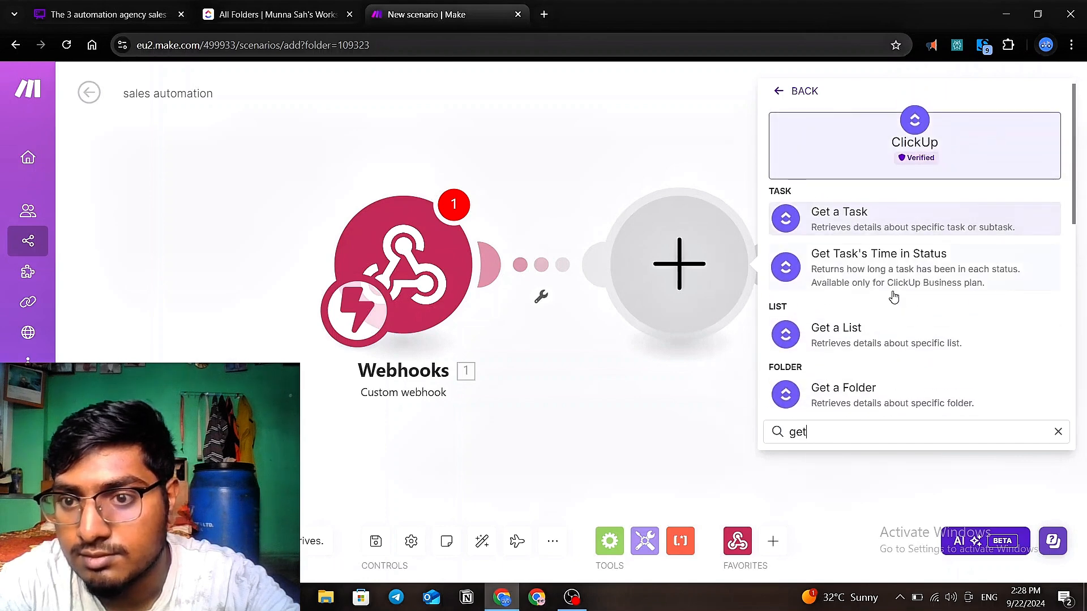
{"action": "scroll", "coordinate": [893, 296], "scroll_direction": "down", "scroll_amount": 3}
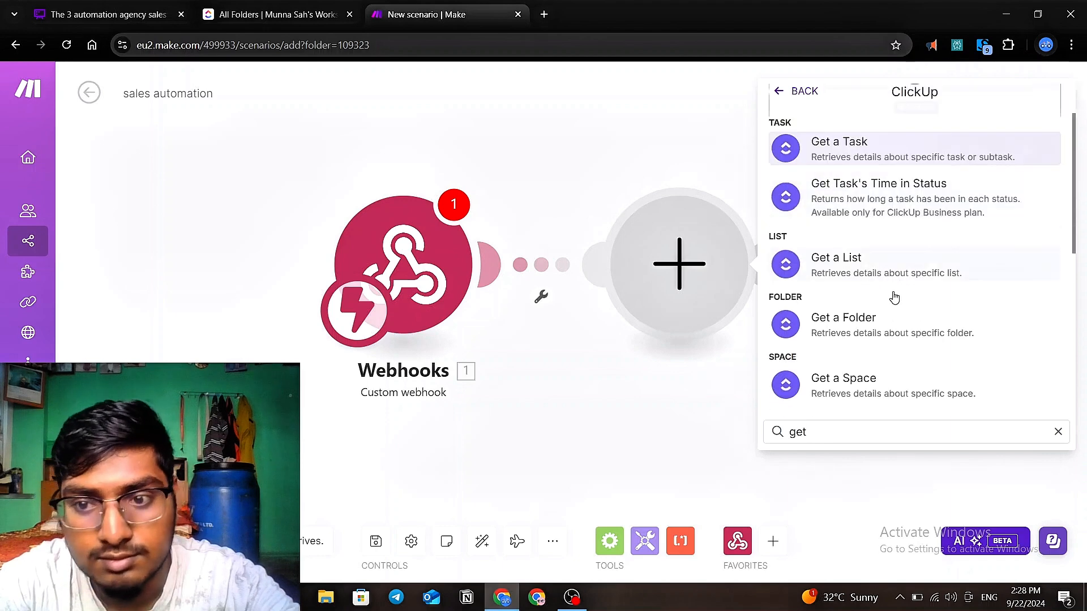
{"action": "scroll", "coordinate": [894, 298], "scroll_direction": "up", "scroll_amount": 3}
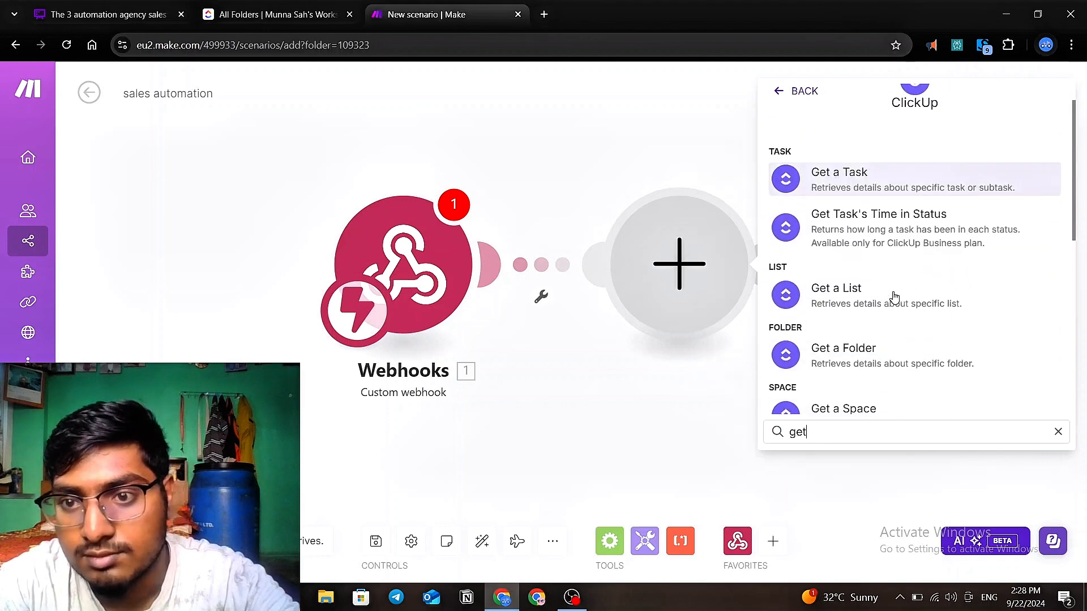
{"action": "left_click", "coordinate": [882, 226]}
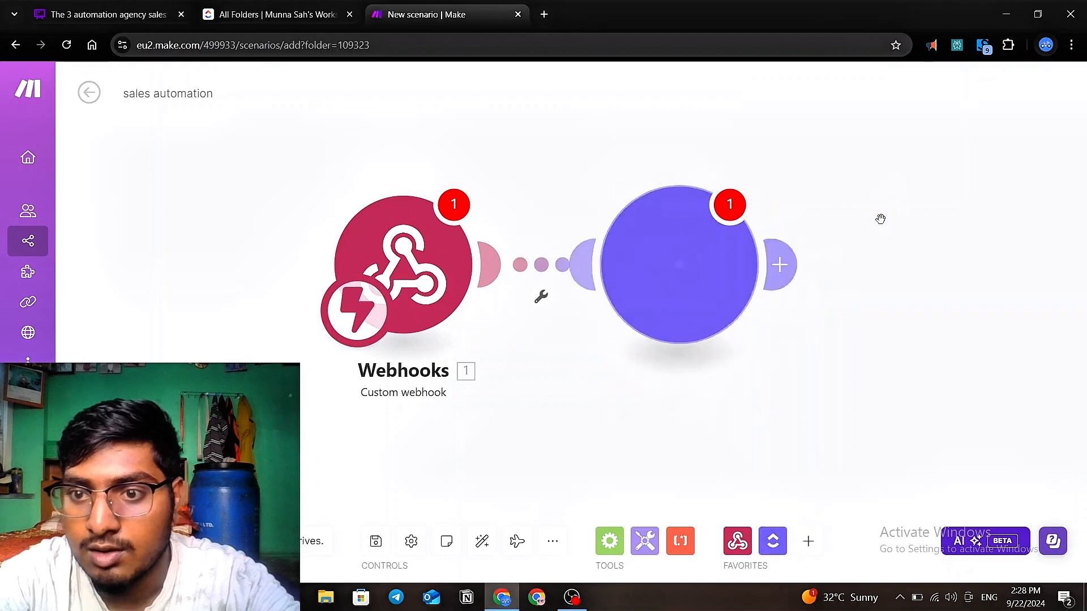
- Set the Get a Task module's Map or Select option to Select and choose the vardan workspace
{"action": "left_click", "coordinate": [892, 291]}
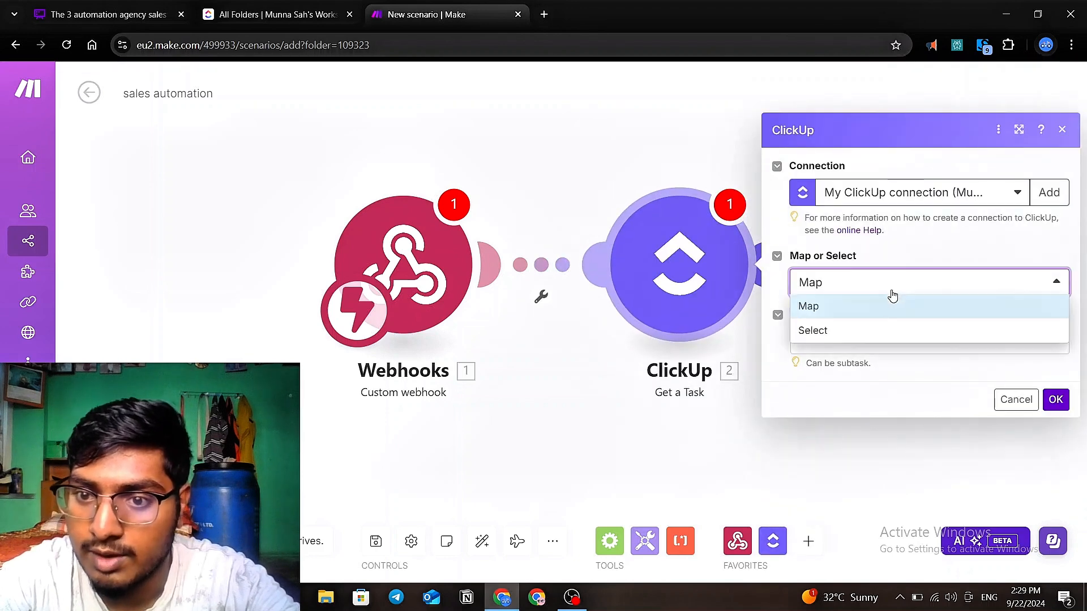
{"action": "left_click", "coordinate": [868, 334]}
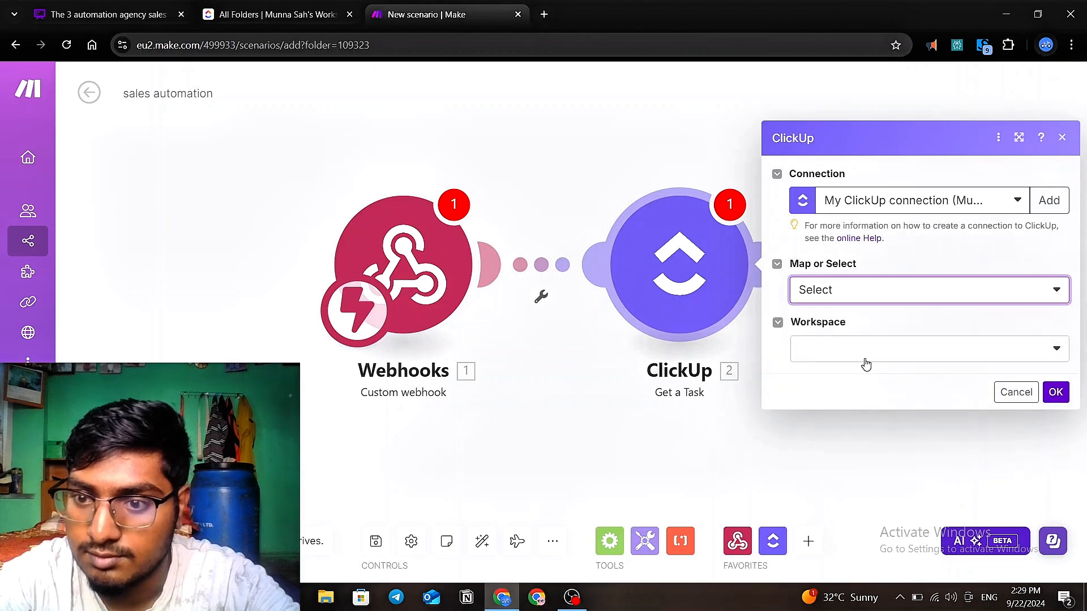
{"action": "left_click", "coordinate": [866, 364]}
{"action": "left_click", "coordinate": [873, 375]}
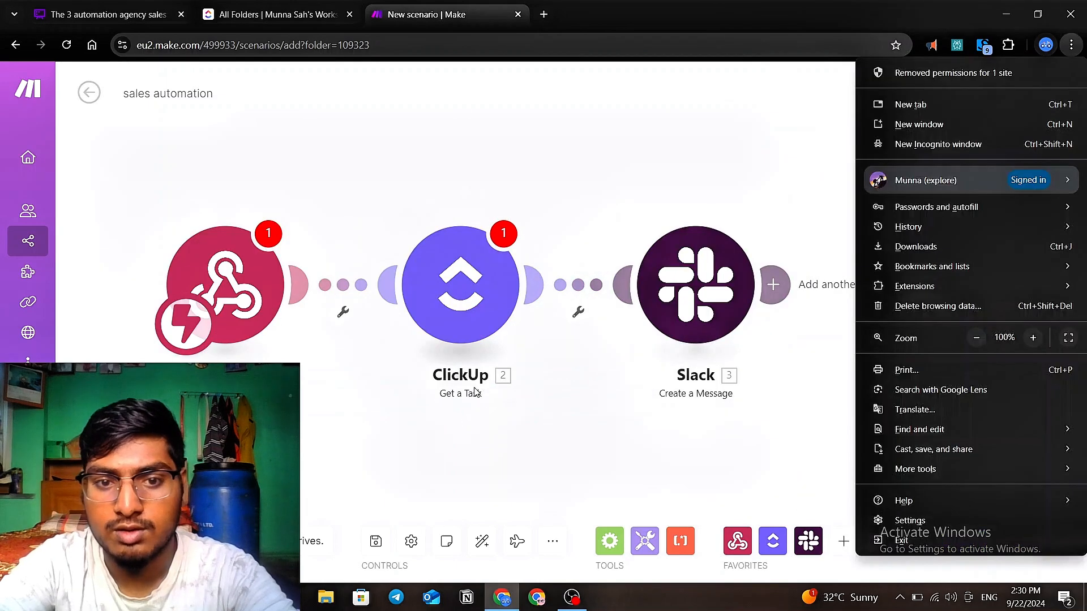
- Review the ClickUp Get a Task module's settings, check the ClickUp sales list, and return to the Make scenario
{"action": "left_click", "coordinate": [477, 391]}
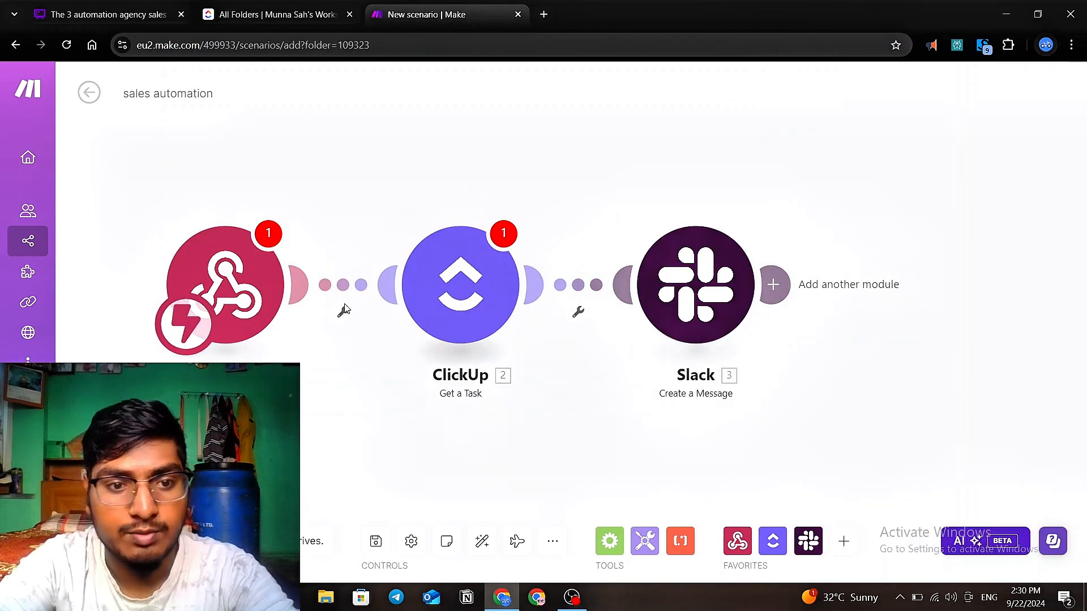
{"action": "left_click", "coordinate": [471, 290]}
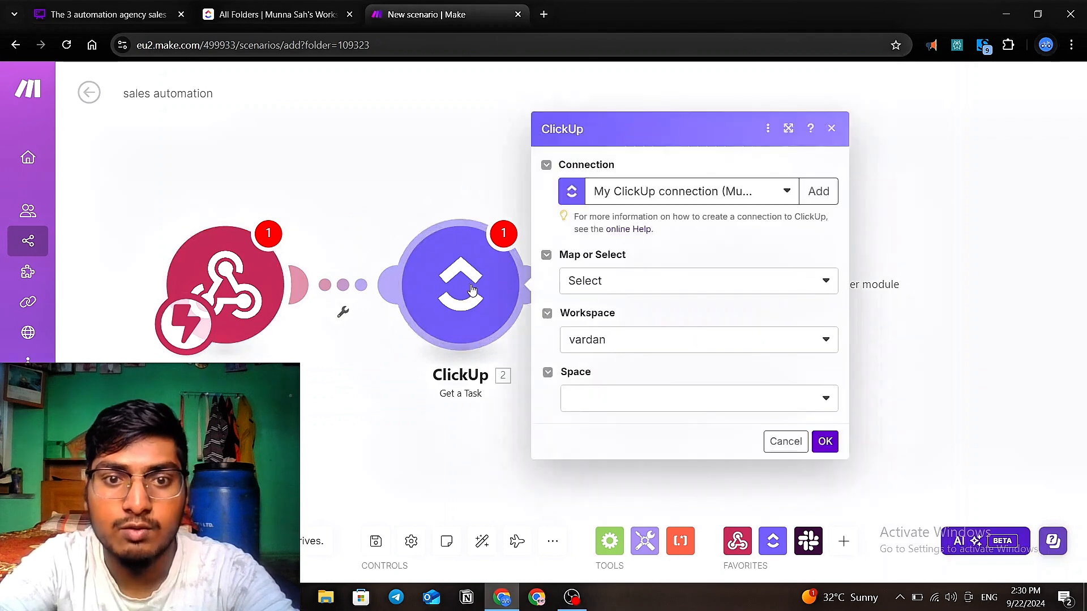
{"action": "left_click", "coordinate": [479, 462]}
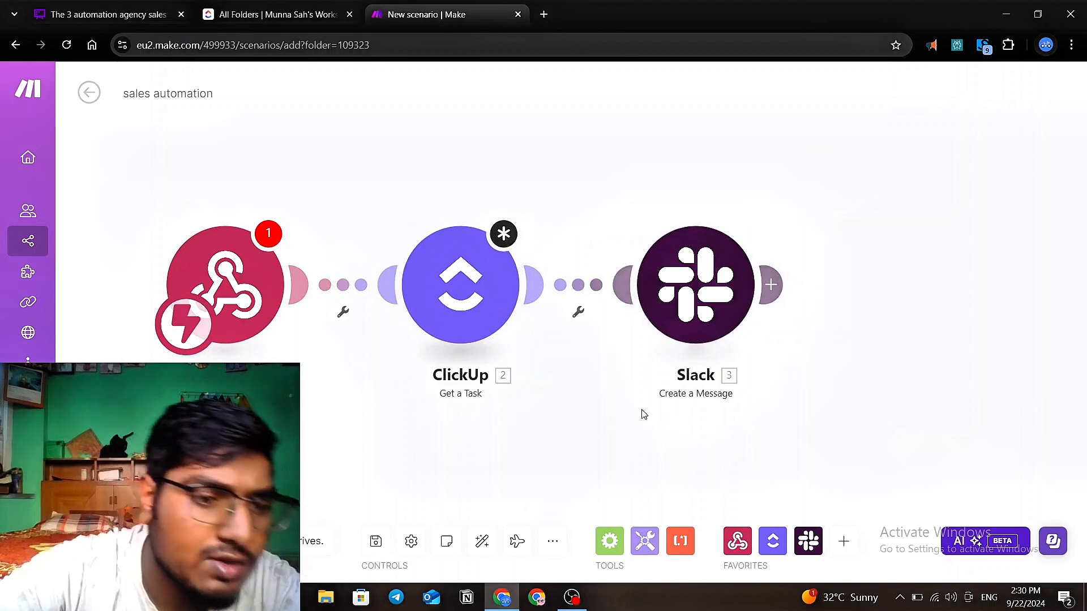
{"action": "left_click", "coordinate": [285, 14]}
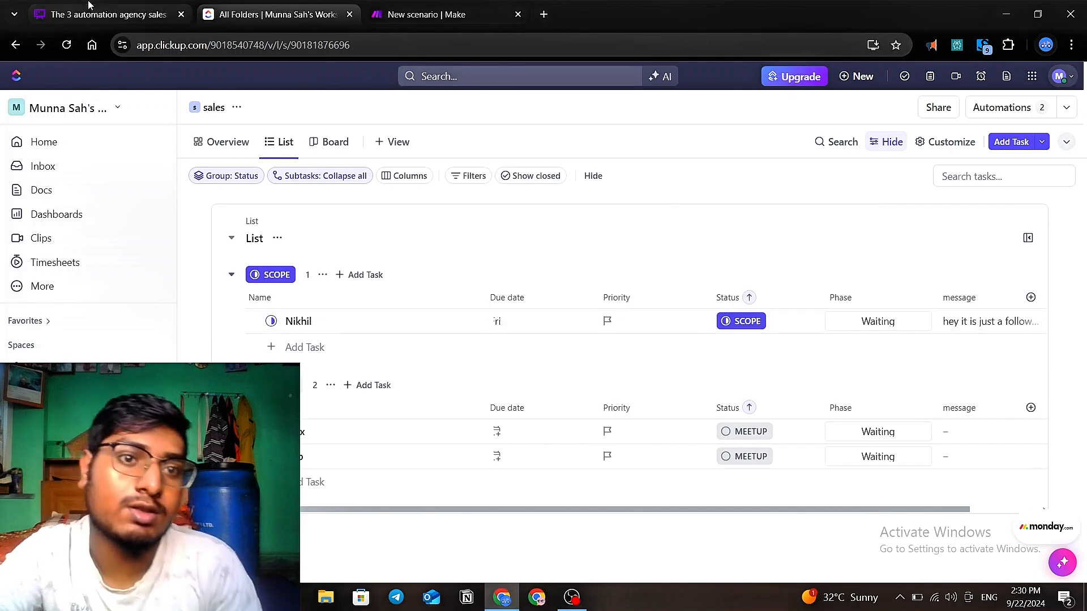
{"action": "left_click", "coordinate": [430, 14]}
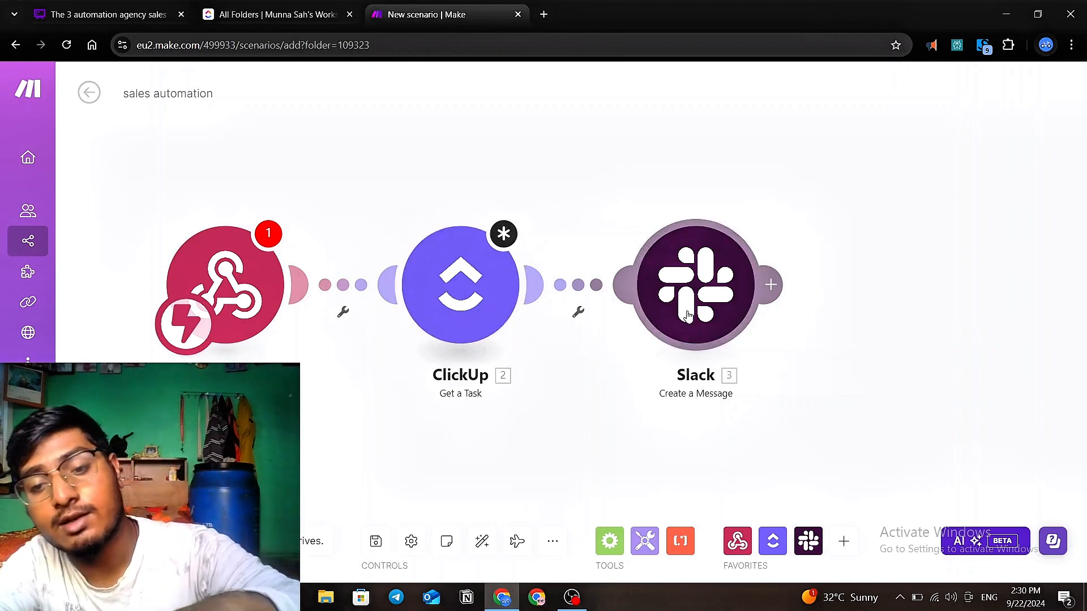
- Search the web for "slack login" in a new browser tab and open the Sign in to Slack article
{"action": "left_click", "coordinate": [543, 15]}
{"action": "left_click", "coordinate": [504, 296]}
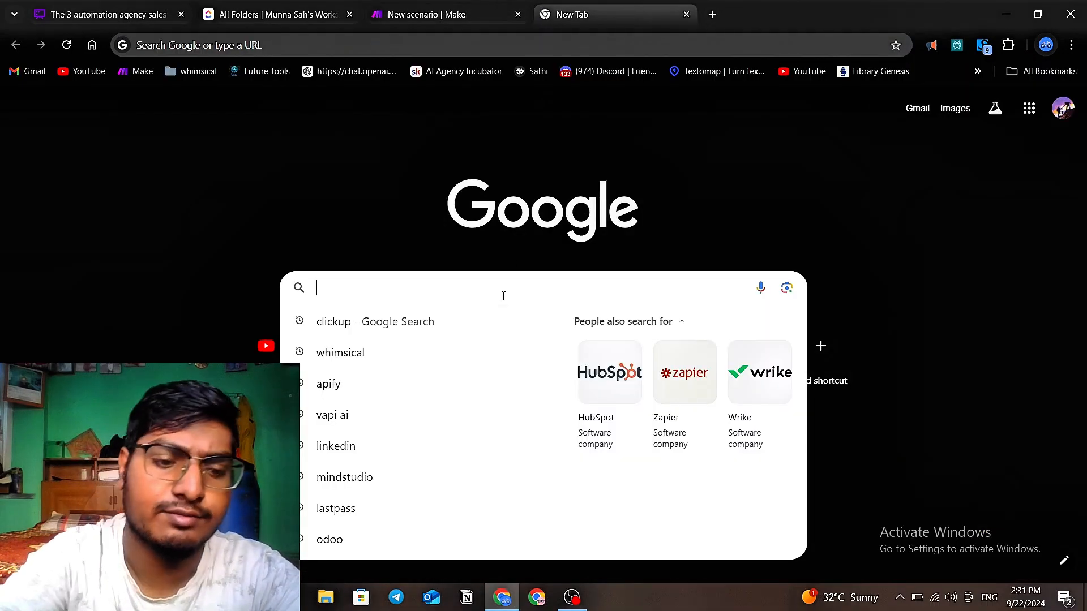
{"action": "type", "text": "sl"}
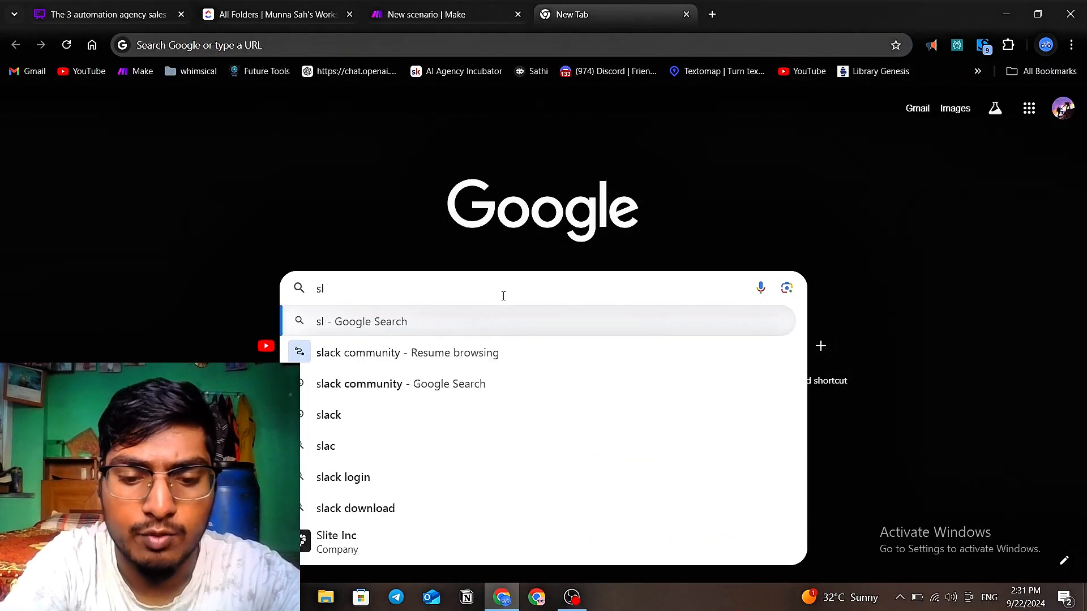
{"action": "type", "text": "ack"}
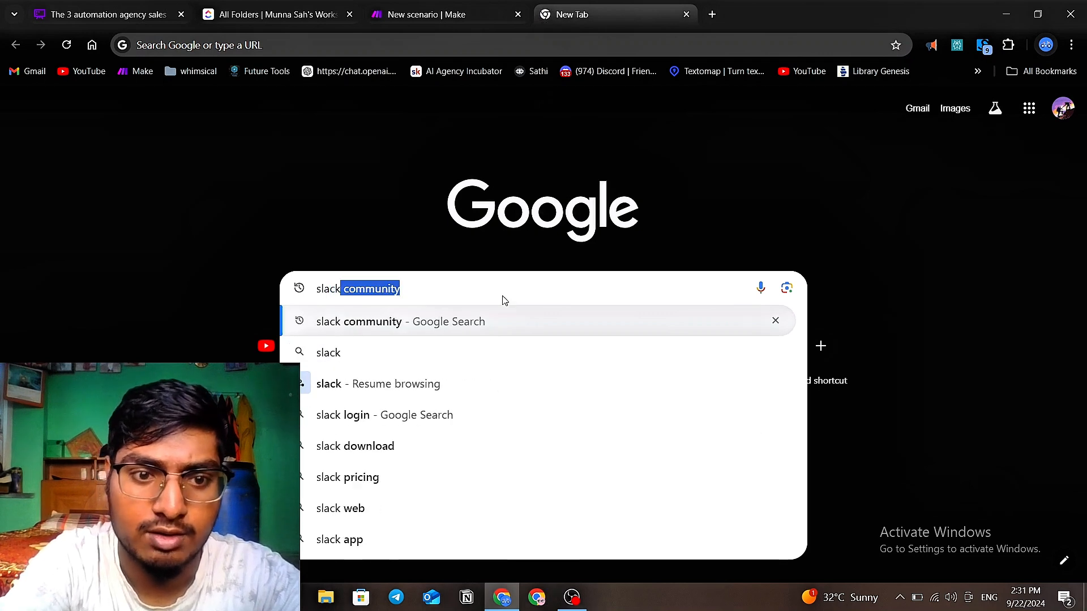
{"action": "left_click", "coordinate": [449, 410]}
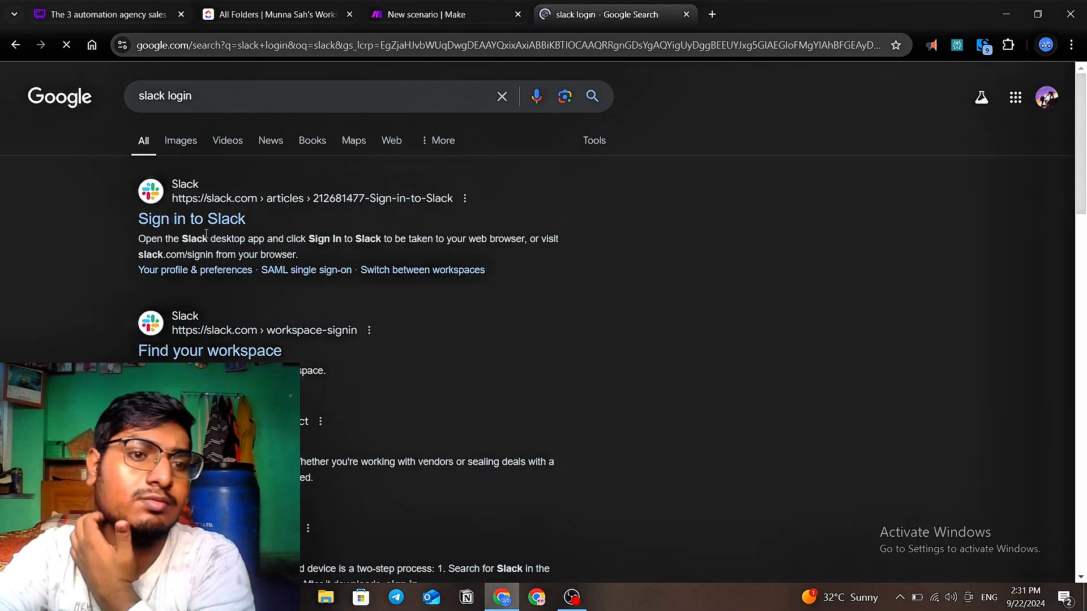
{"action": "left_click", "coordinate": [224, 220]}
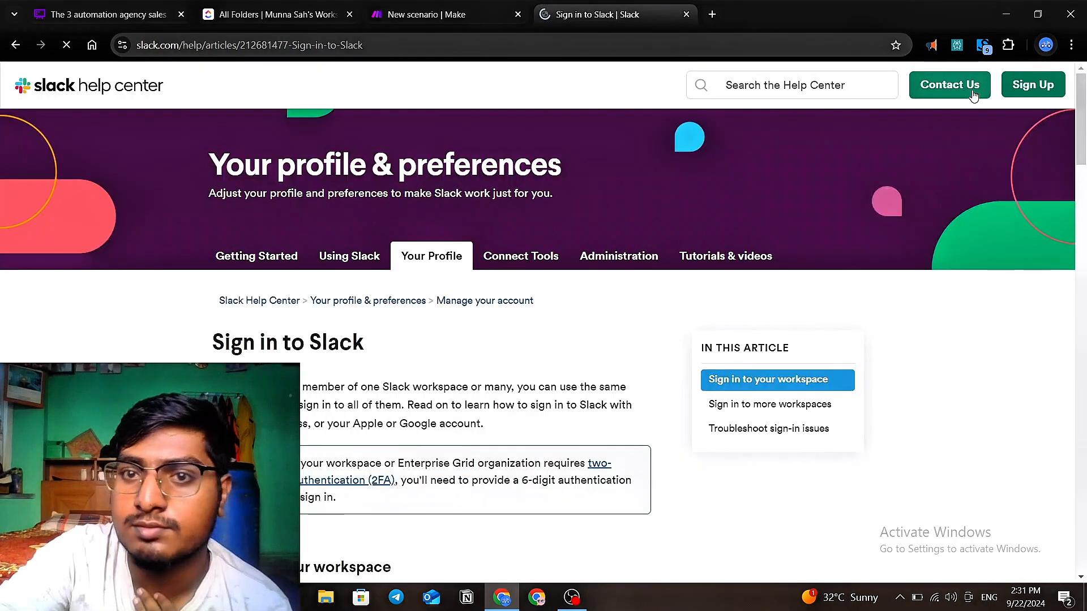
{"action": "left_click", "coordinate": [16, 45]}
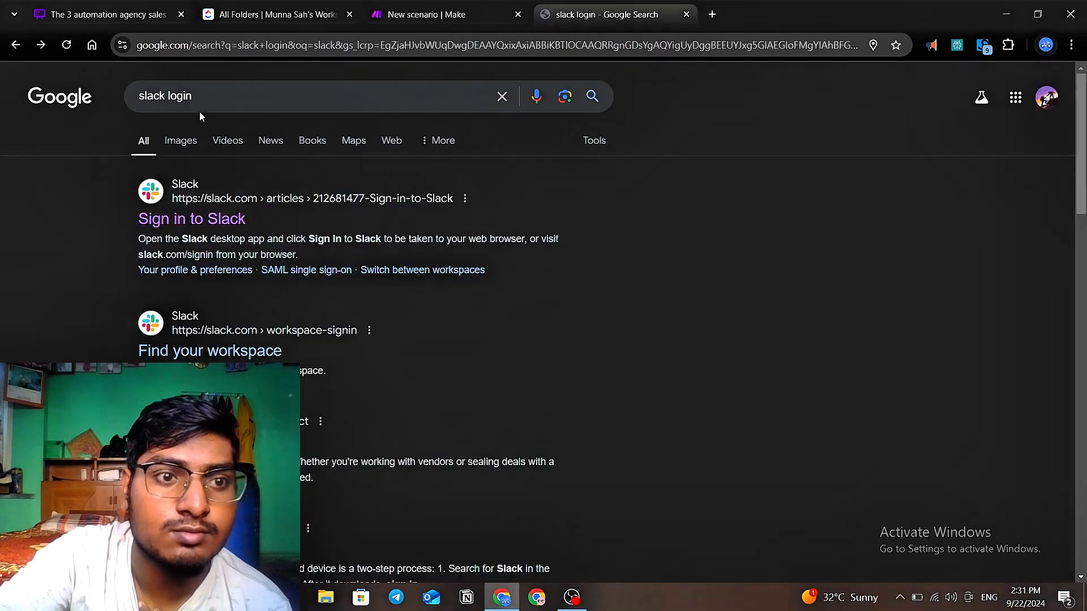
{"action": "left_click", "coordinate": [204, 93]}
{"action": "key", "text": "BackSpace"}
{"action": "key", "text": "BackSpace"}
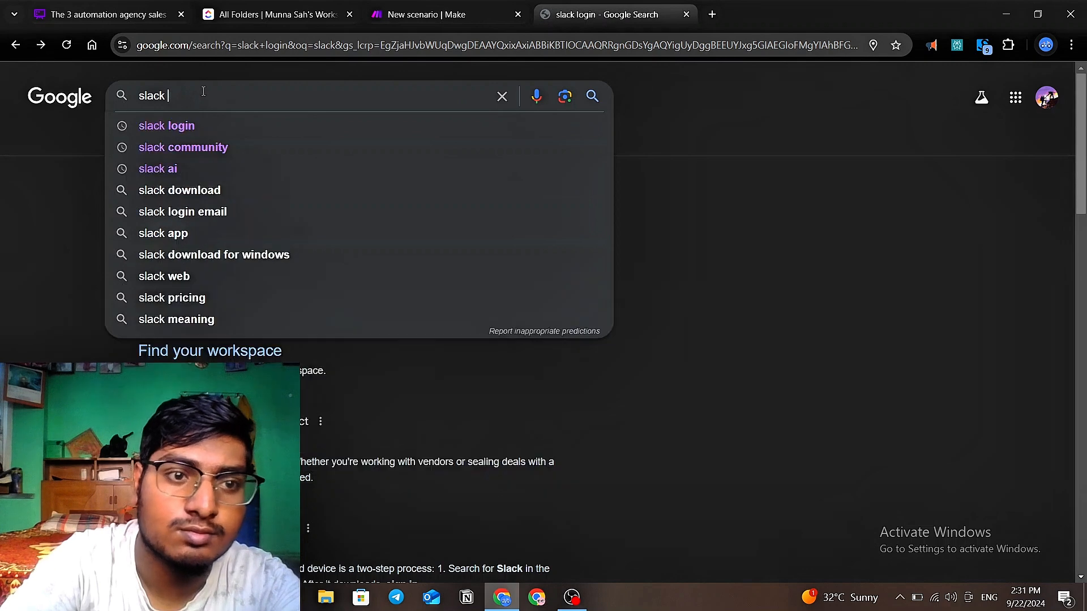
{"action": "key", "text": "Return"}
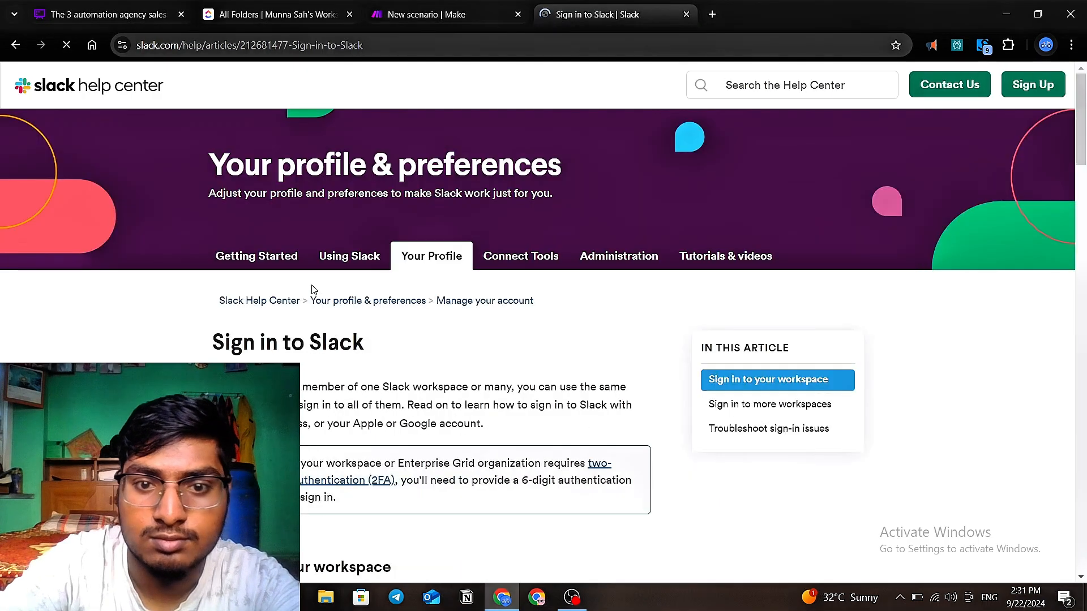
- Go to Slack's sign-up page and sign in with the first listed Google account
{"action": "left_click", "coordinate": [1044, 87]}
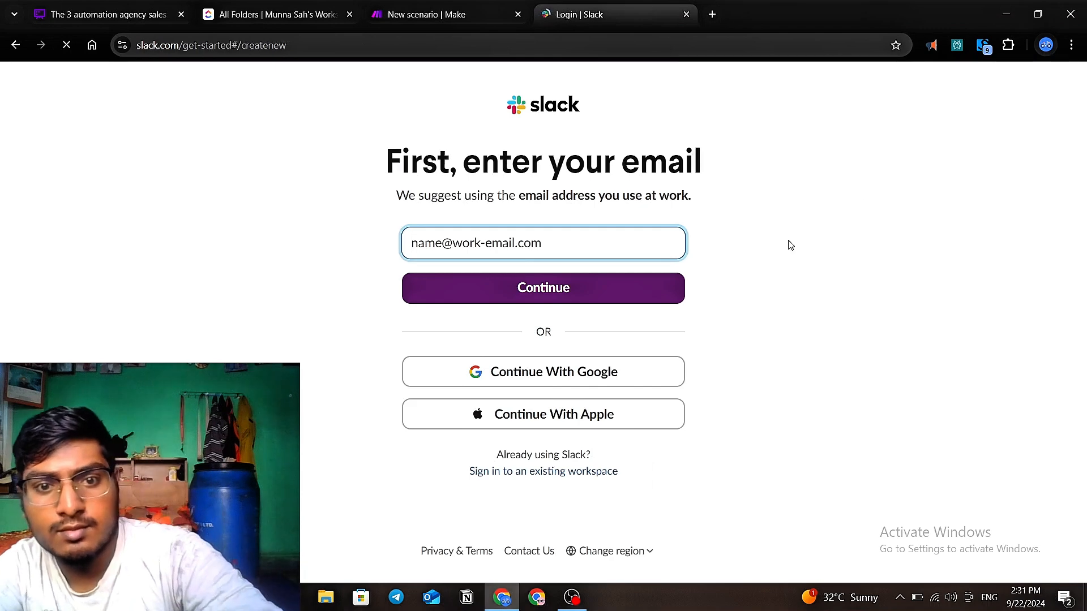
{"action": "left_click", "coordinate": [598, 371]}
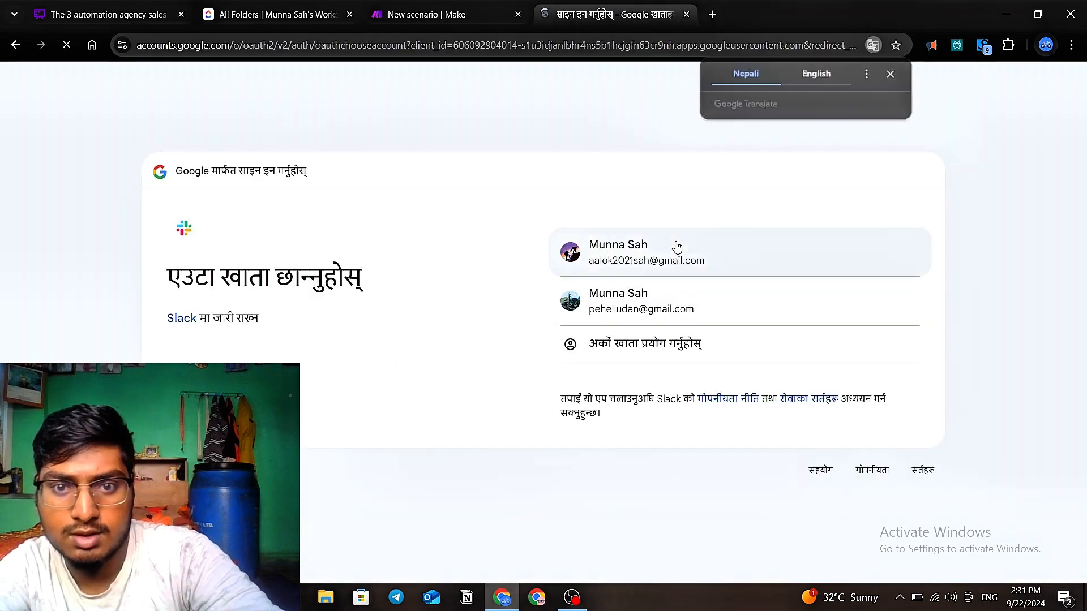
{"action": "left_click", "coordinate": [675, 245]}
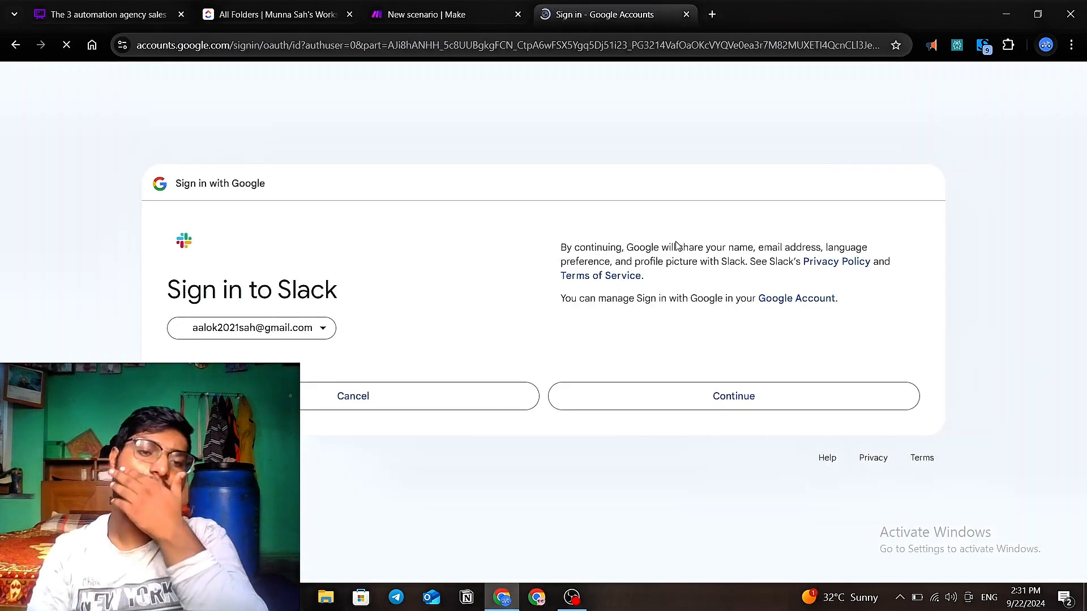
{"action": "left_click", "coordinate": [750, 399]}
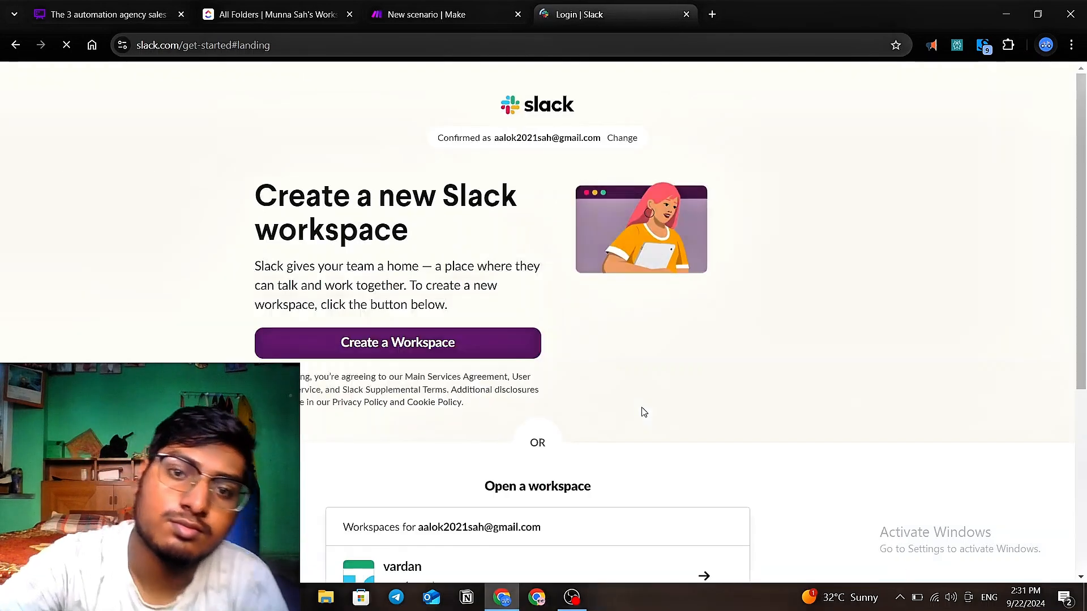
- Open the existing vardan workspace in Slack and close the browser menu covering it
{"action": "scroll", "coordinate": [449, 390], "scroll_direction": "down", "scroll_amount": 5}
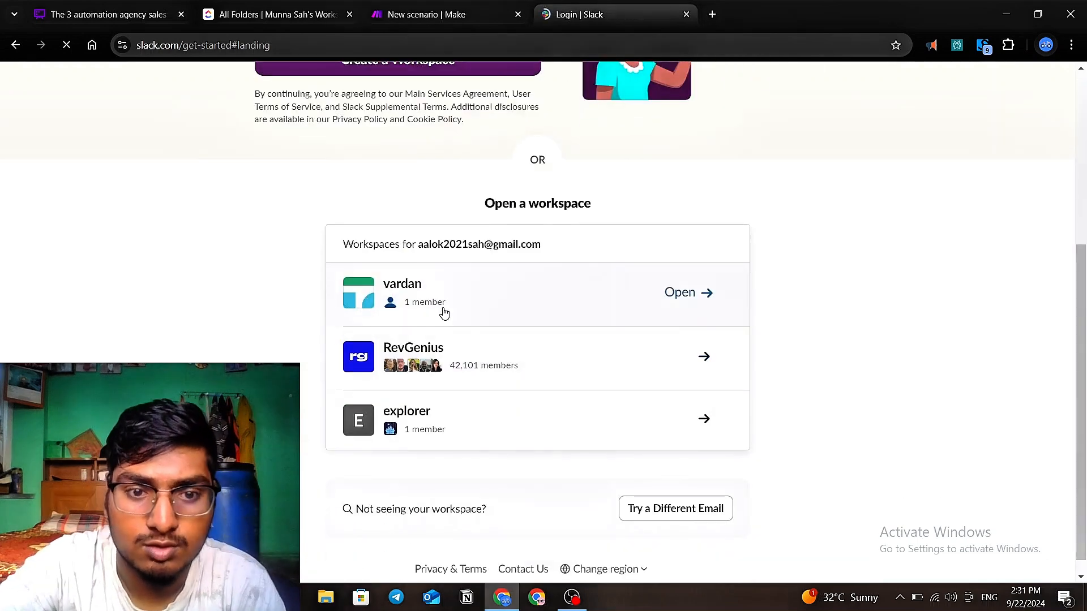
{"action": "left_click", "coordinate": [478, 295]}
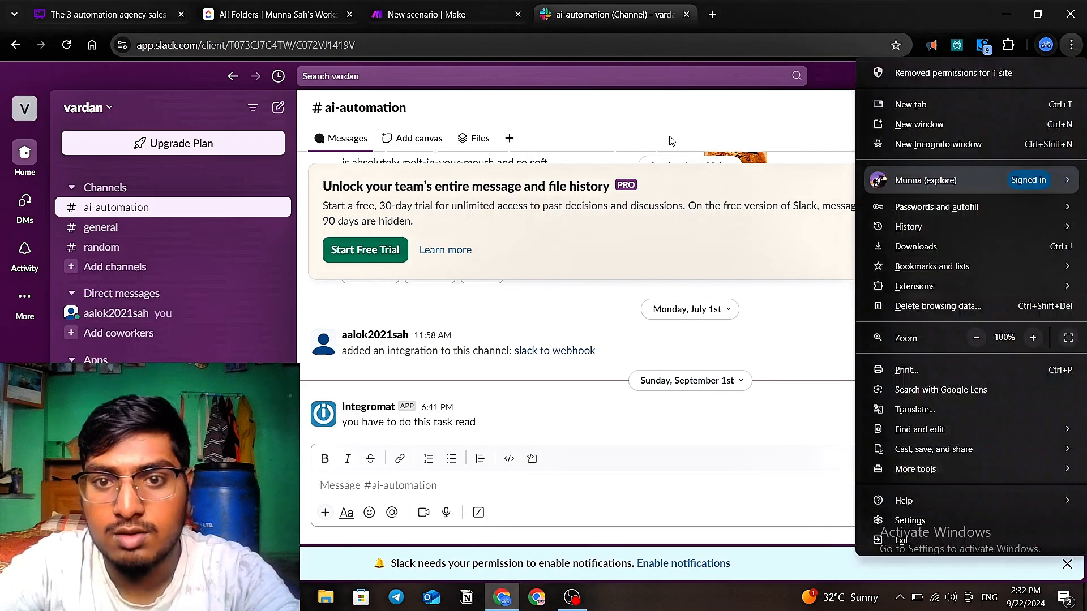
{"action": "left_click", "coordinate": [670, 139]}
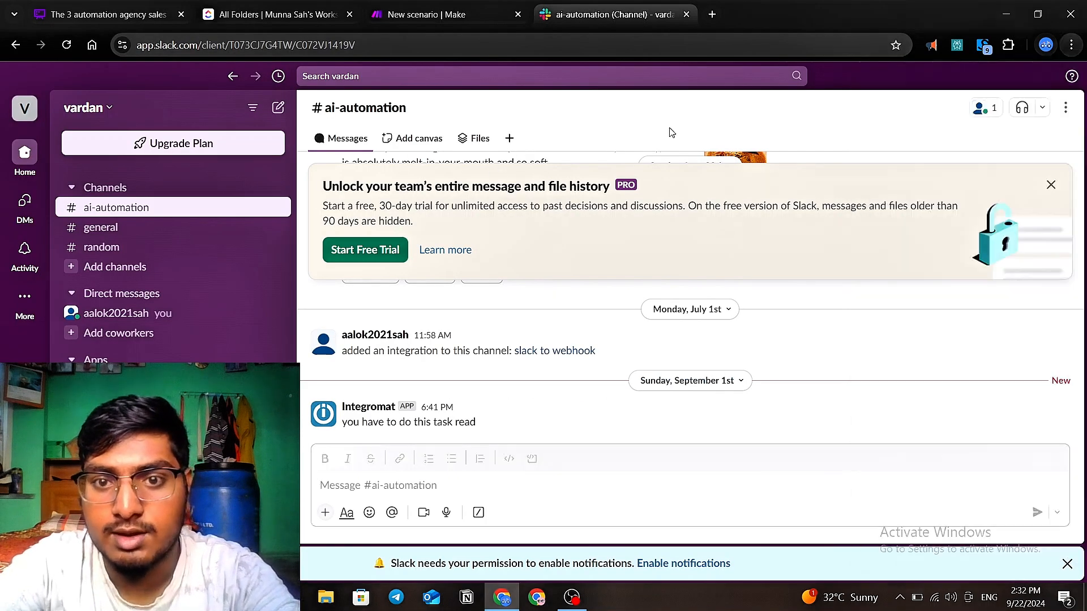
- Open the general channel in Slack, then check the ClickUp sales list and return to the Make scenario
{"action": "left_click", "coordinate": [123, 231]}
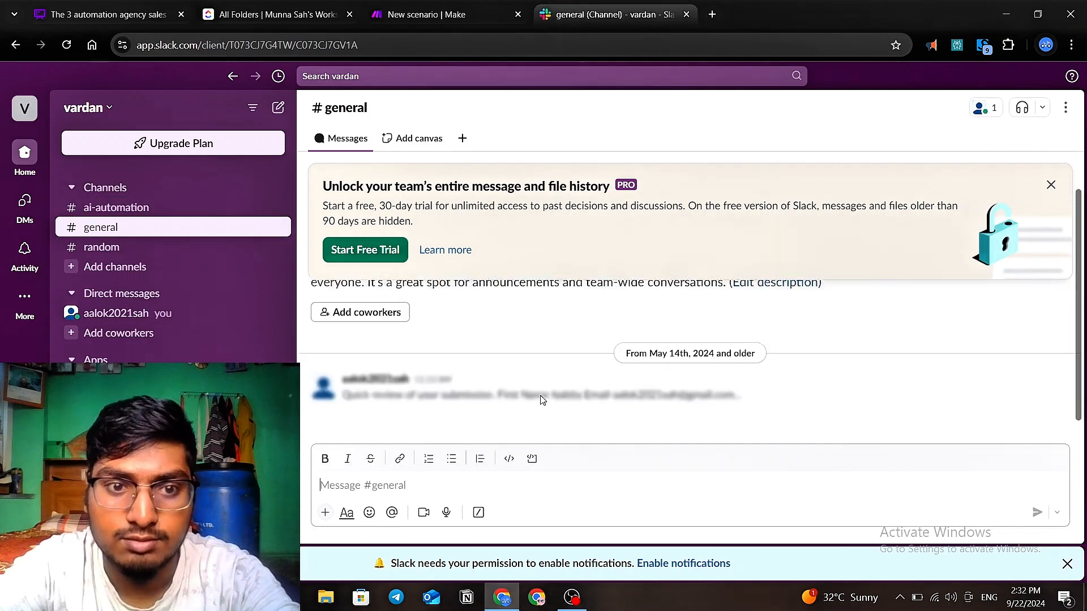
{"action": "left_click", "coordinate": [385, 17]}
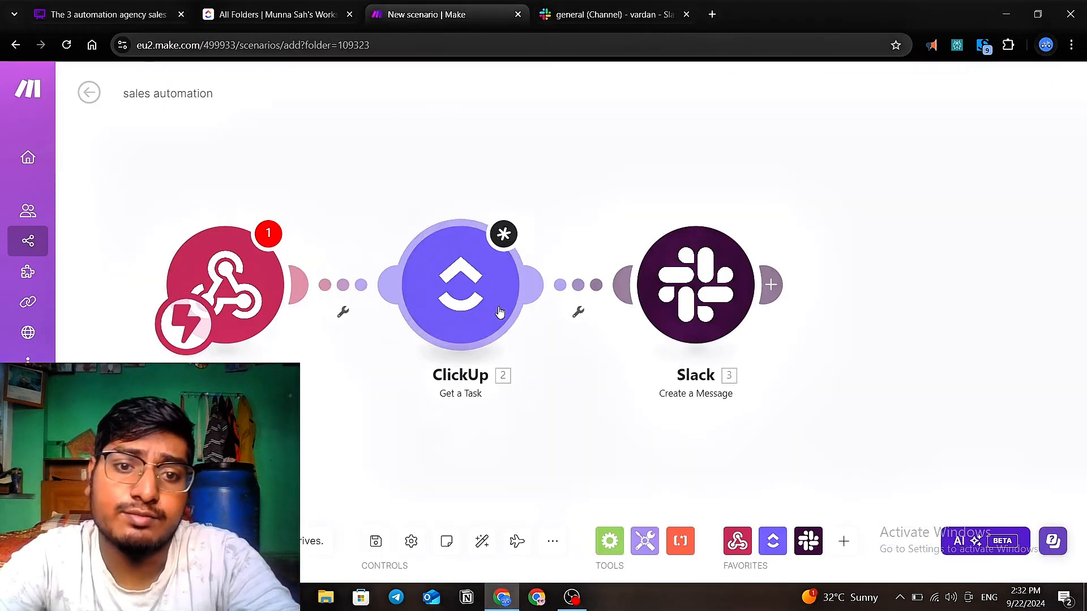
{"action": "left_click", "coordinate": [216, 18]}
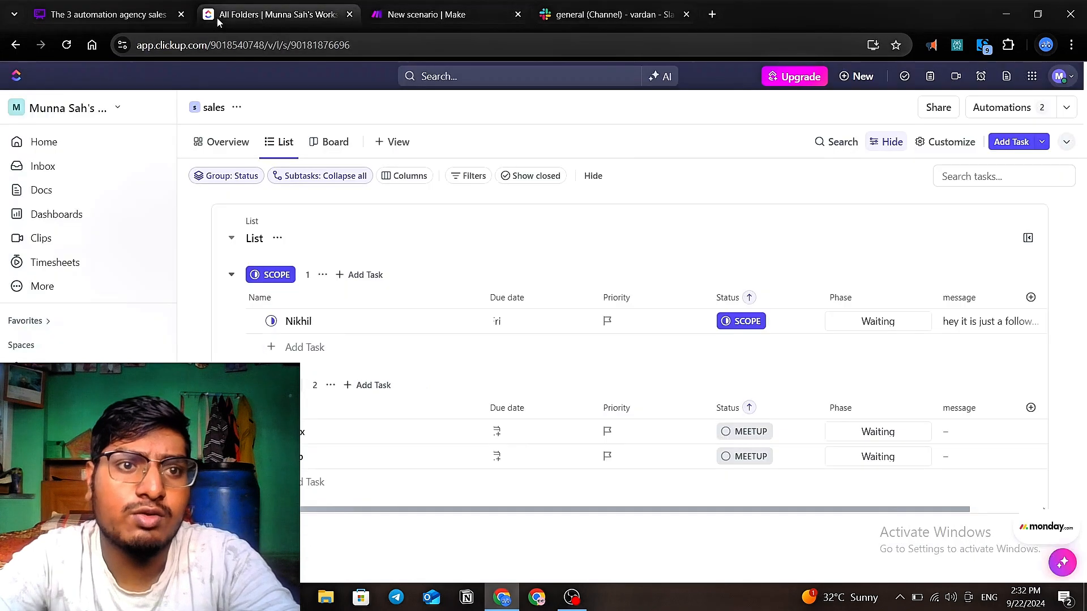
{"action": "left_click", "coordinate": [453, 11]}
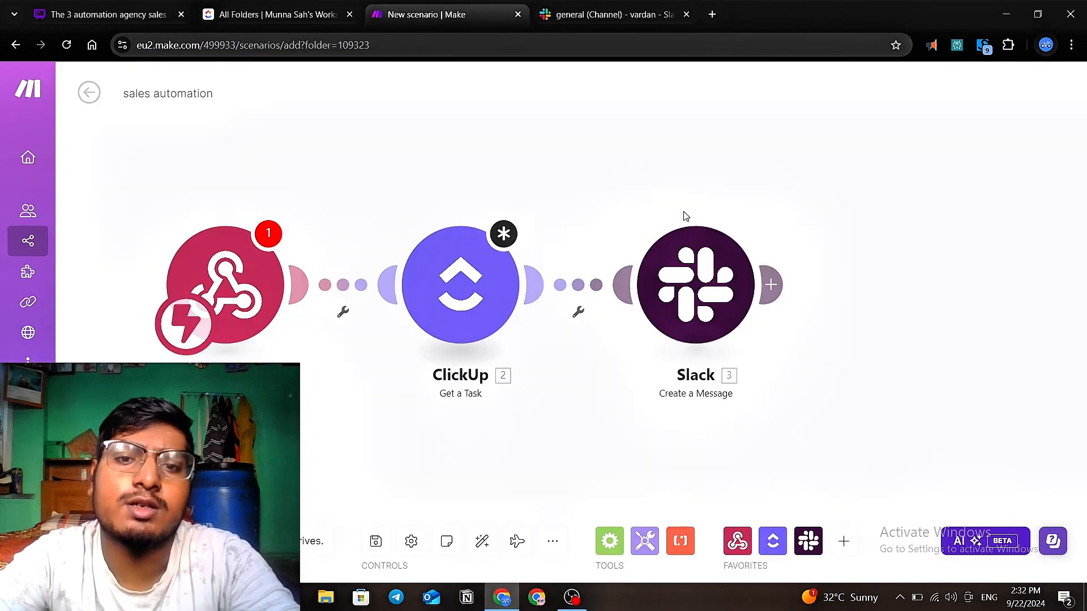
- Run only the Slack Create a Message module in Make and check its message in Slack's general channel
{"action": "right_click", "coordinate": [673, 278]}
{"action": "left_click", "coordinate": [692, 313]}
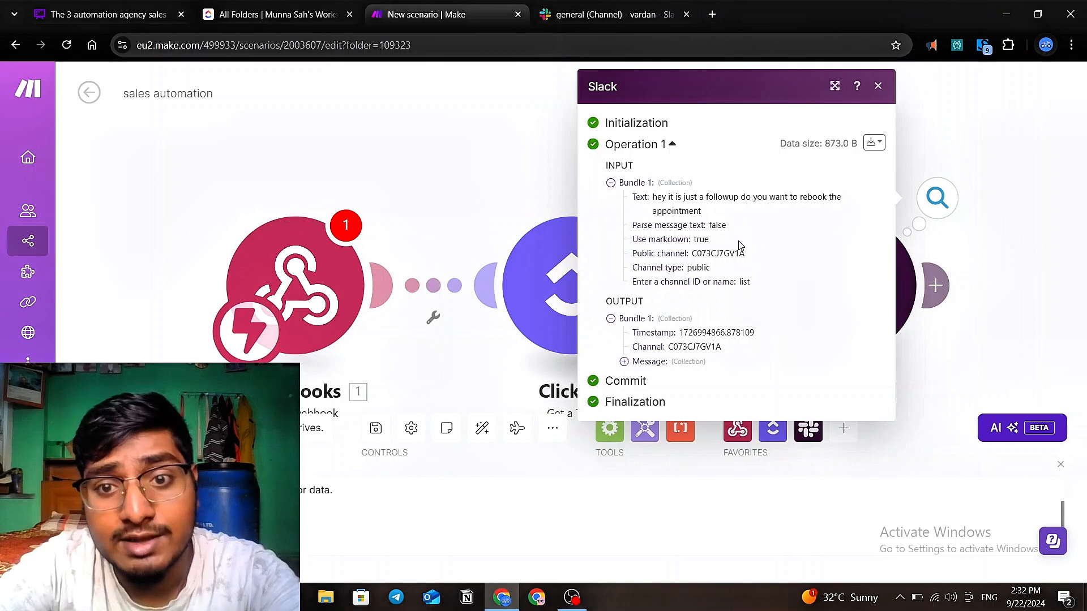
{"action": "left_click", "coordinate": [557, 16]}
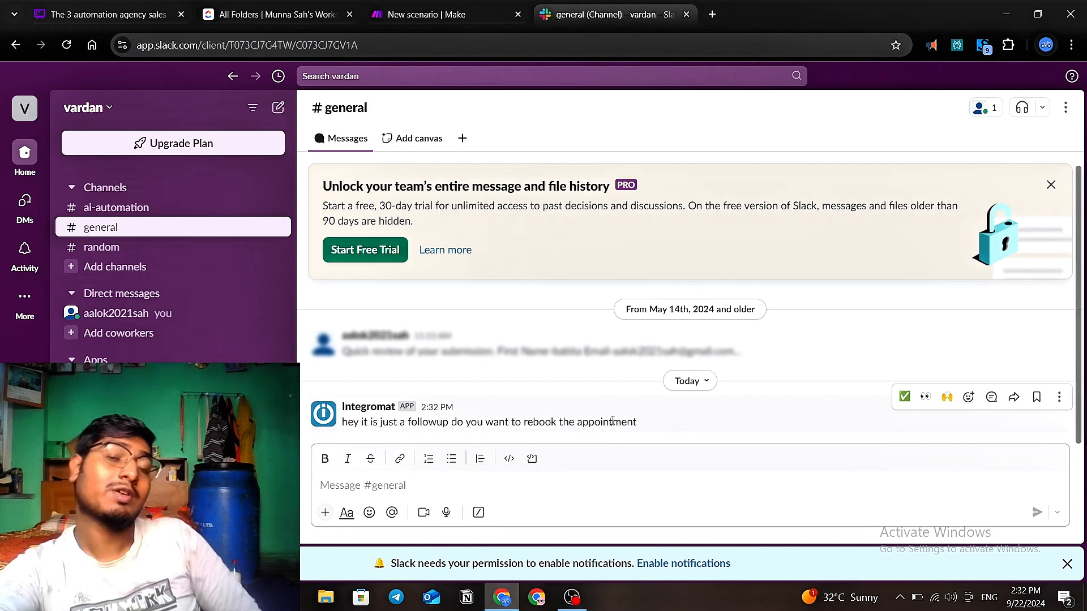
{"action": "left_click", "coordinate": [412, 8]}
{"action": "left_click", "coordinate": [522, 196]}
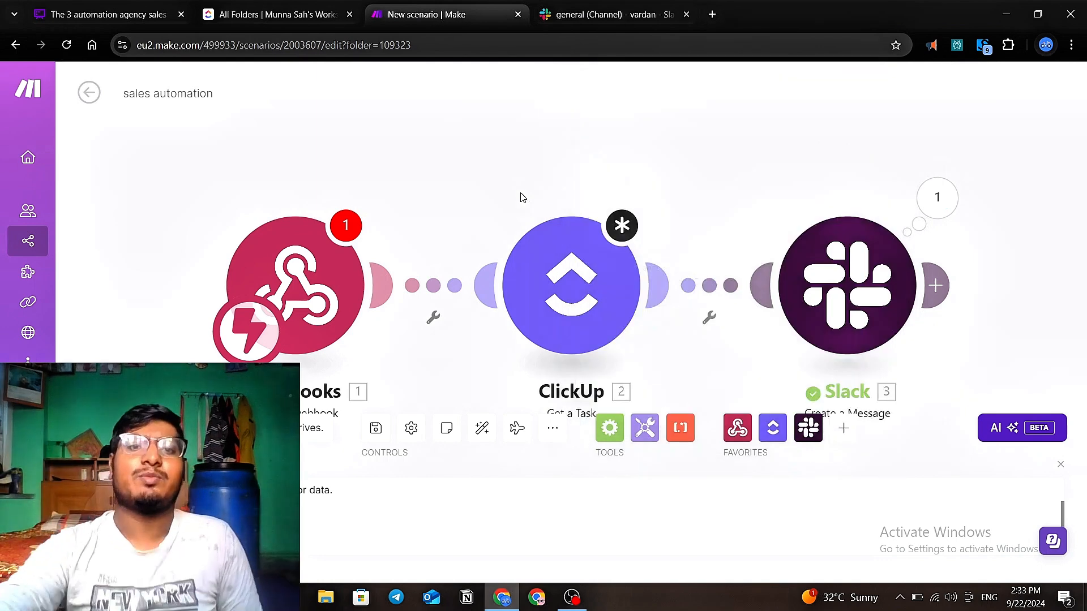
- Review the ClickUp sales list alongside the Make sales automation scenario
{"action": "left_click", "coordinate": [257, 11]}
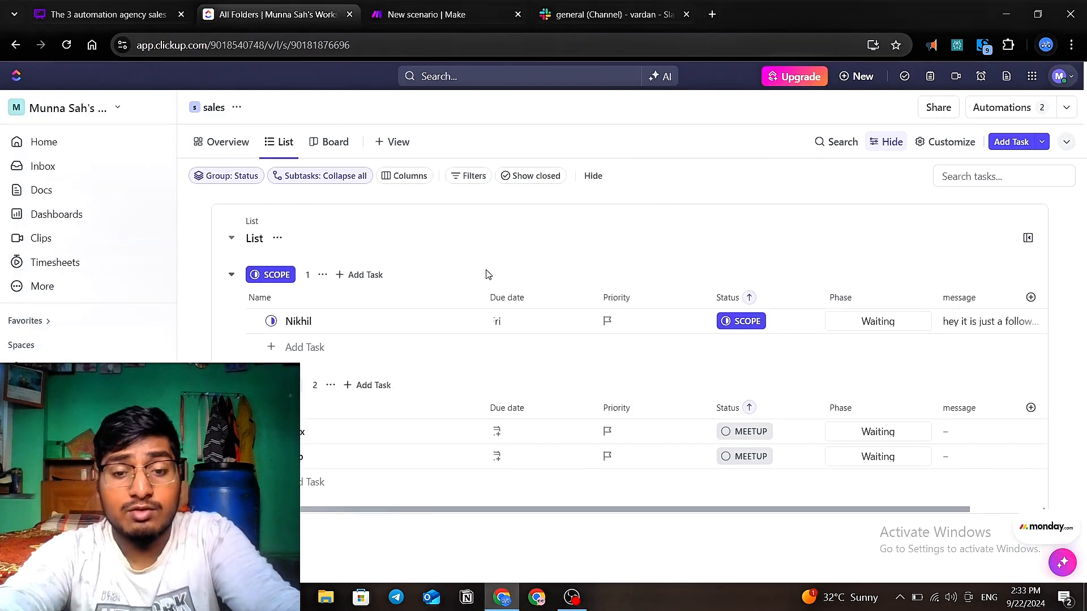
{"action": "left_click", "coordinate": [462, 12]}
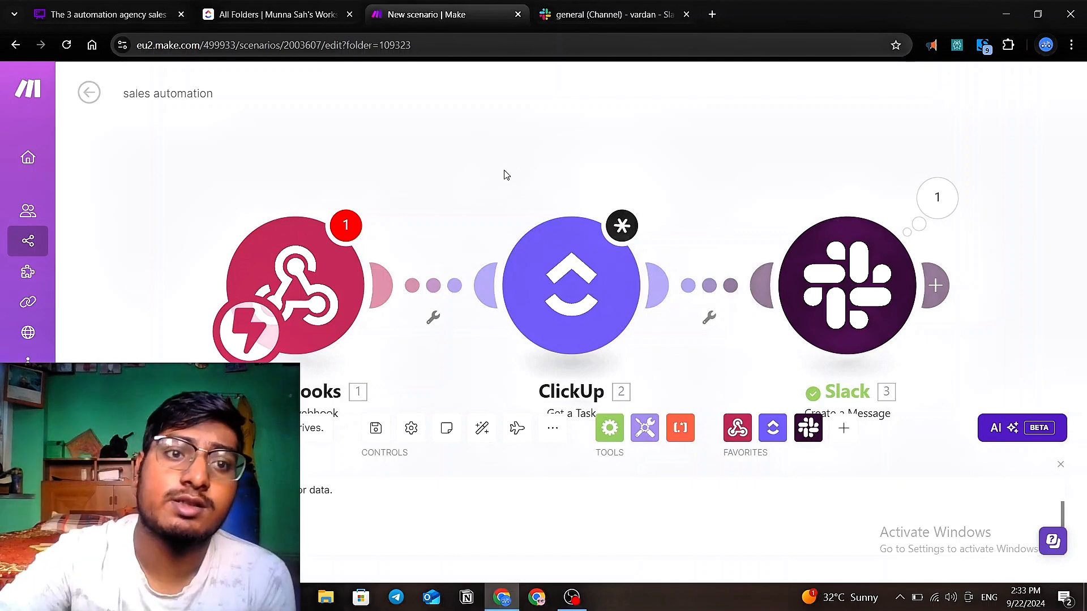
{"action": "left_click", "coordinate": [244, 17]}
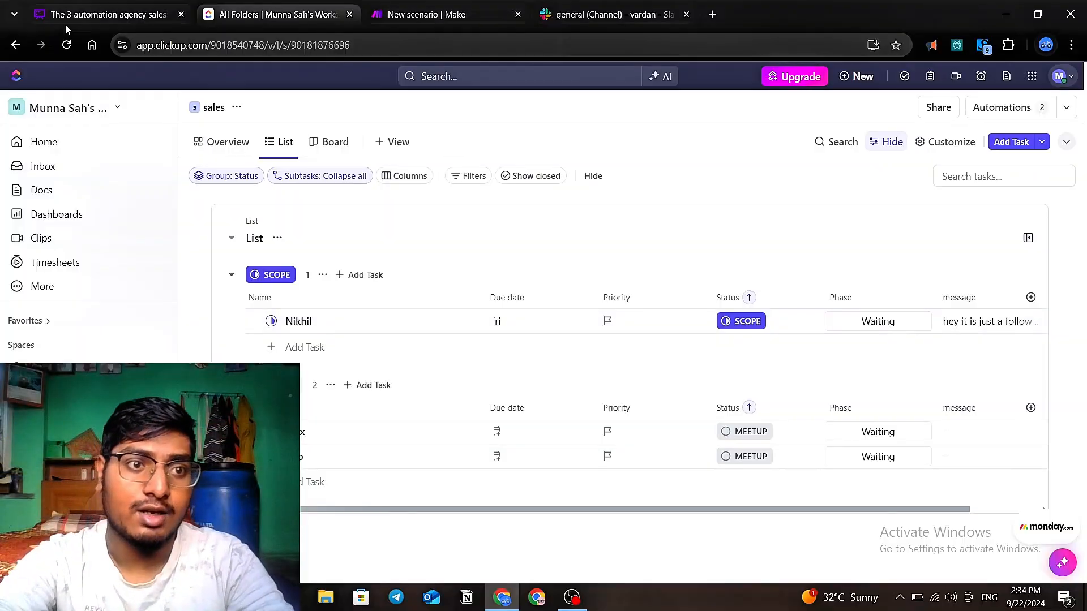
- Find the Sales Automation card on the Whimsical board of automation agency sales flows and open its document
{"action": "left_click", "coordinate": [63, 25]}
{"action": "left_click_drag", "start_coordinate": [386, 203], "coordinate": [1038, 361]}
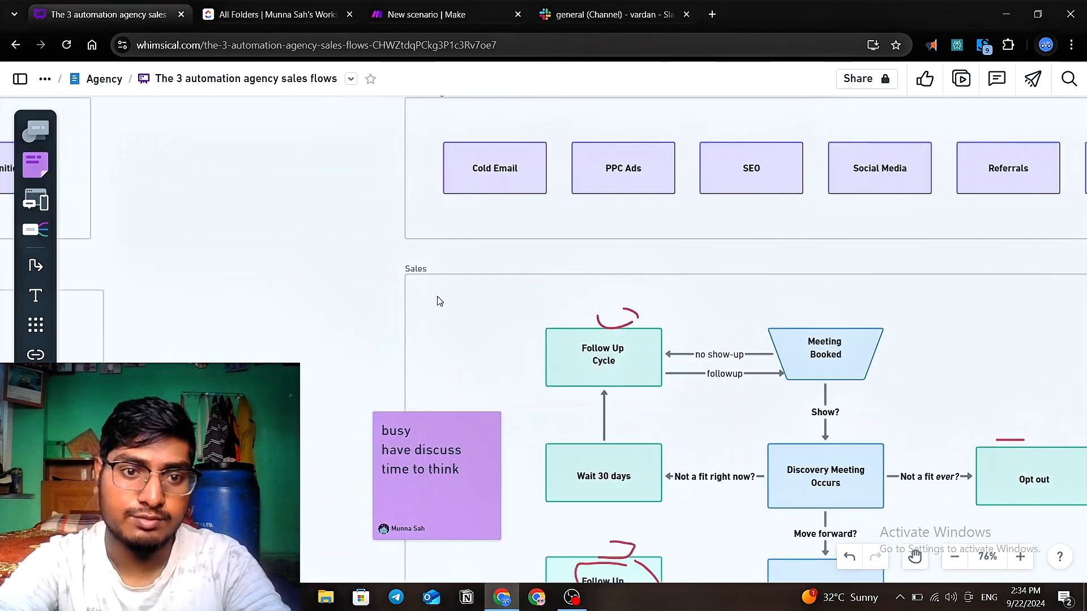
{"action": "left_click_drag", "start_coordinate": [251, 283], "coordinate": [851, 507]}
{"action": "left_click_drag", "start_coordinate": [336, 275], "coordinate": [835, 453]}
{"action": "scroll", "coordinate": [835, 453], "scroll_direction": "down", "scroll_amount": 10}
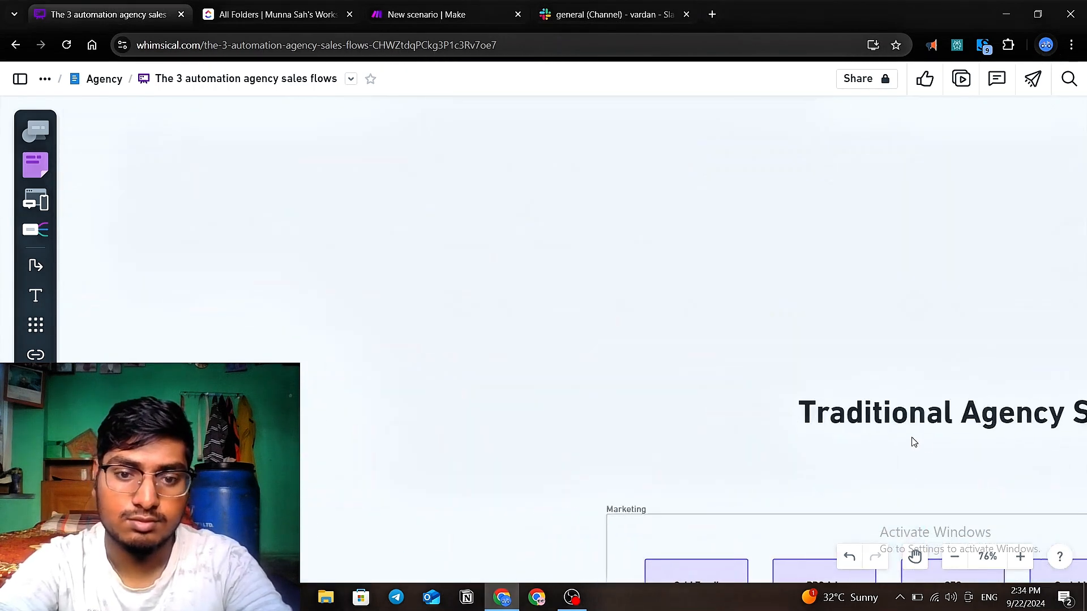
{"action": "left_click", "coordinate": [557, 271]}
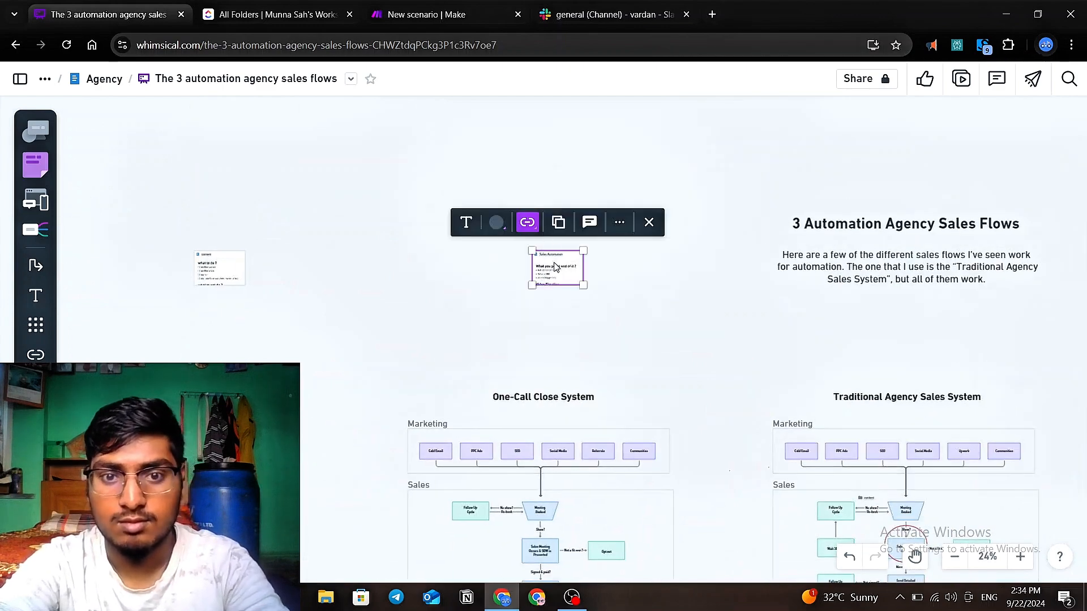
{"action": "double_click", "coordinate": [558, 266]}
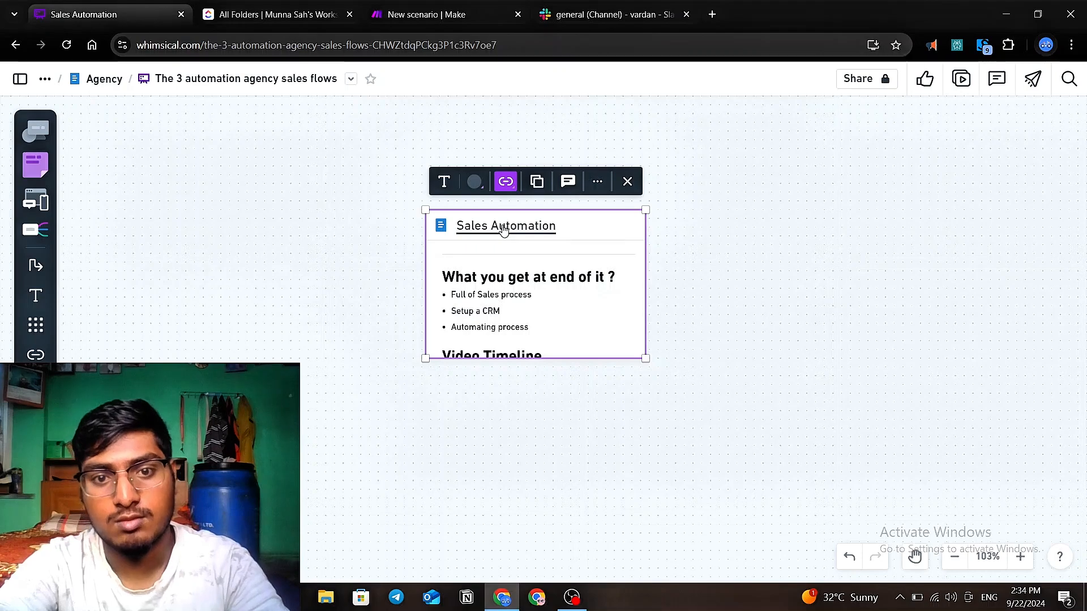
{"action": "left_click", "coordinate": [503, 231]}
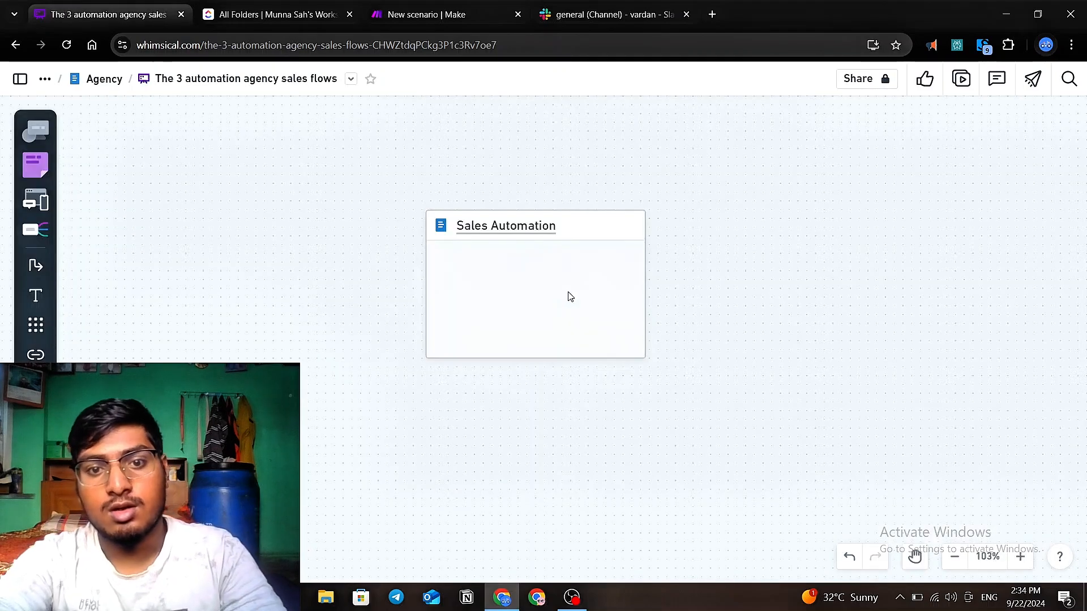
{"action": "left_click", "coordinate": [501, 227]}
- Read through the Sales Automation document's expected results, Video Timeline and Possibility sections
{"action": "scroll", "coordinate": [532, 249], "scroll_direction": "down", "scroll_amount": 6}
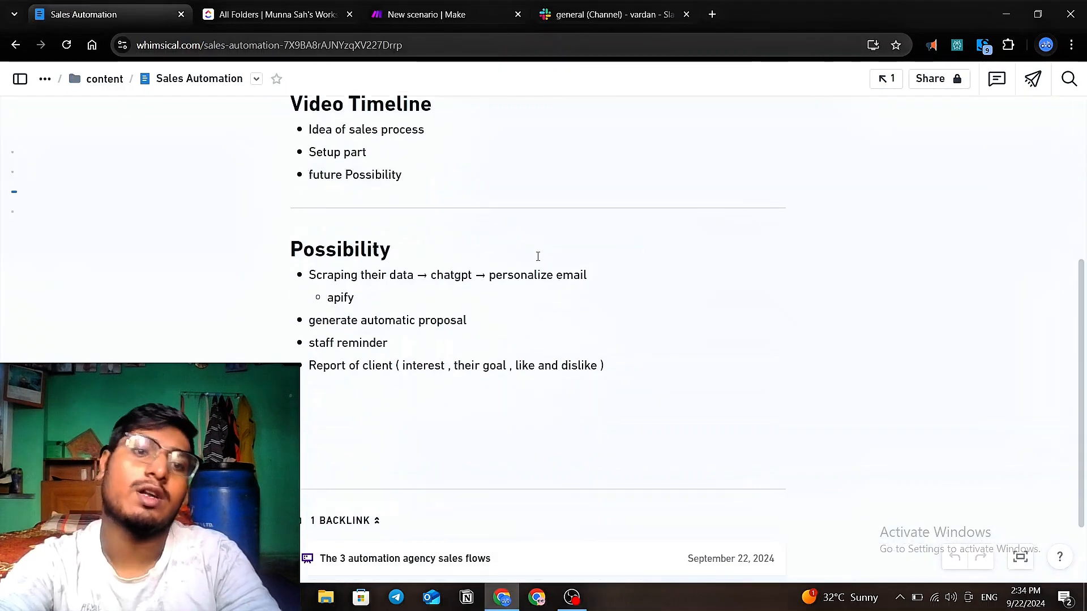
{"action": "scroll", "coordinate": [544, 287], "scroll_direction": "up", "scroll_amount": 5}
{"action": "scroll", "coordinate": [544, 286], "scroll_direction": "down", "scroll_amount": 1}
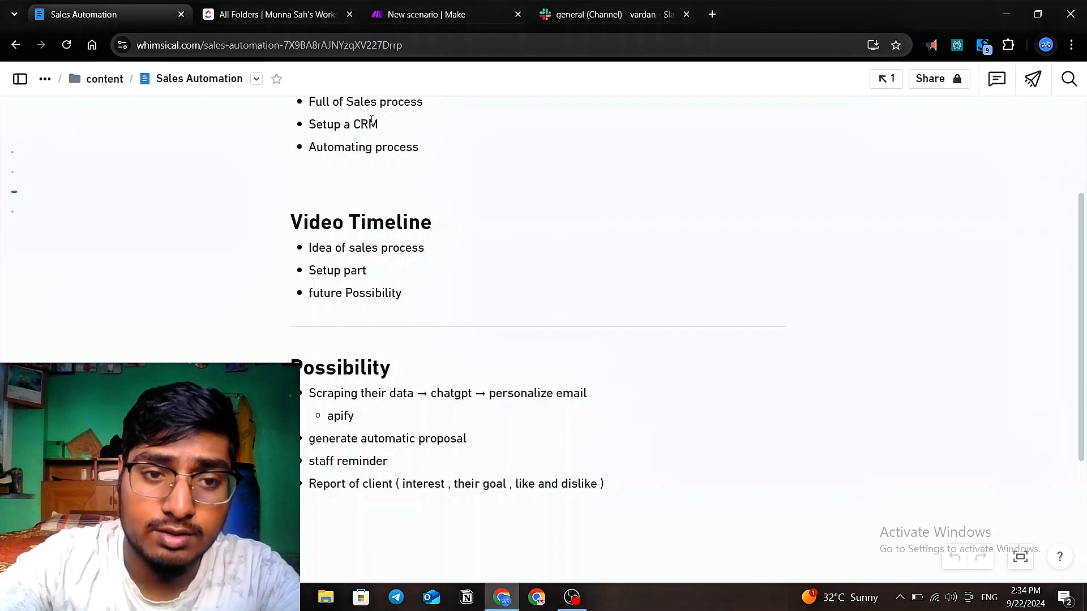
{"action": "scroll", "coordinate": [479, 306], "scroll_direction": "up", "scroll_amount": 3}
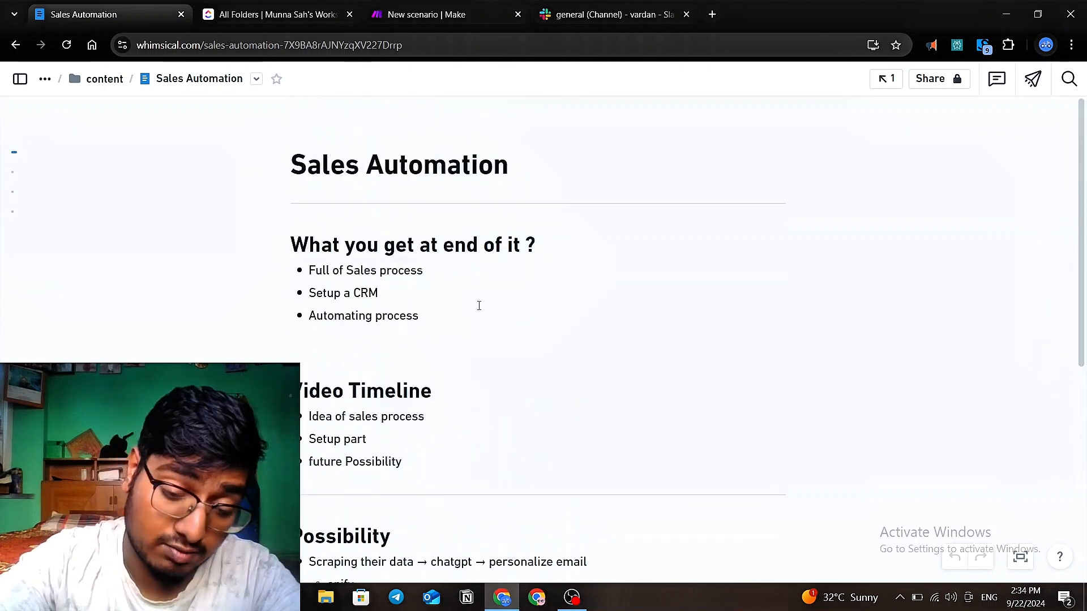
{"action": "scroll", "coordinate": [478, 306], "scroll_direction": "down", "scroll_amount": 4}
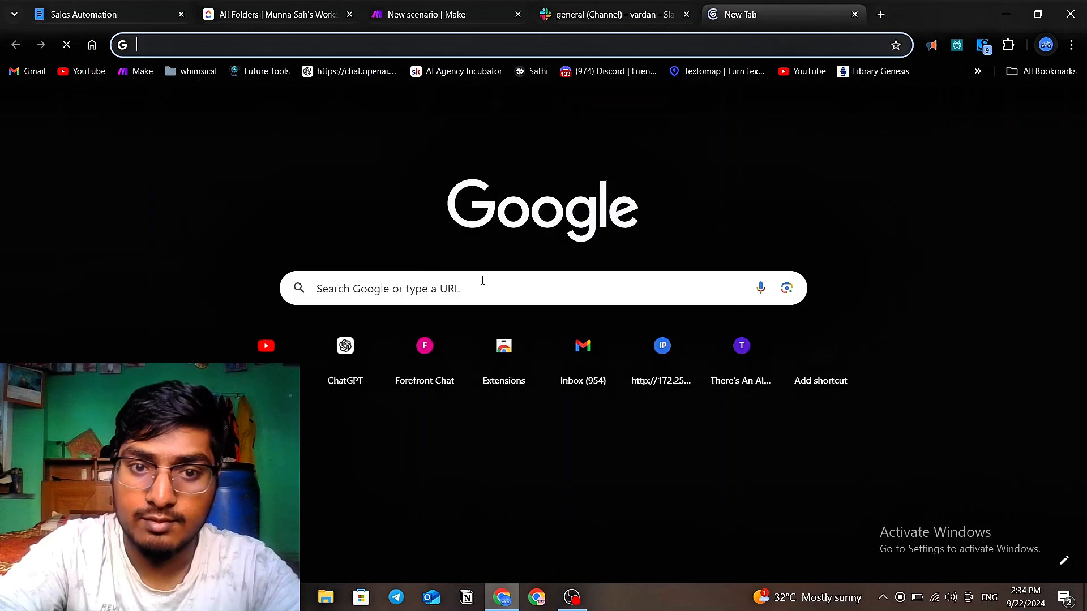
- Search the web for "apify" in a new browser tab and open the Apify website
{"action": "left_click", "coordinate": [486, 285]}
{"action": "type", "text": "api"}
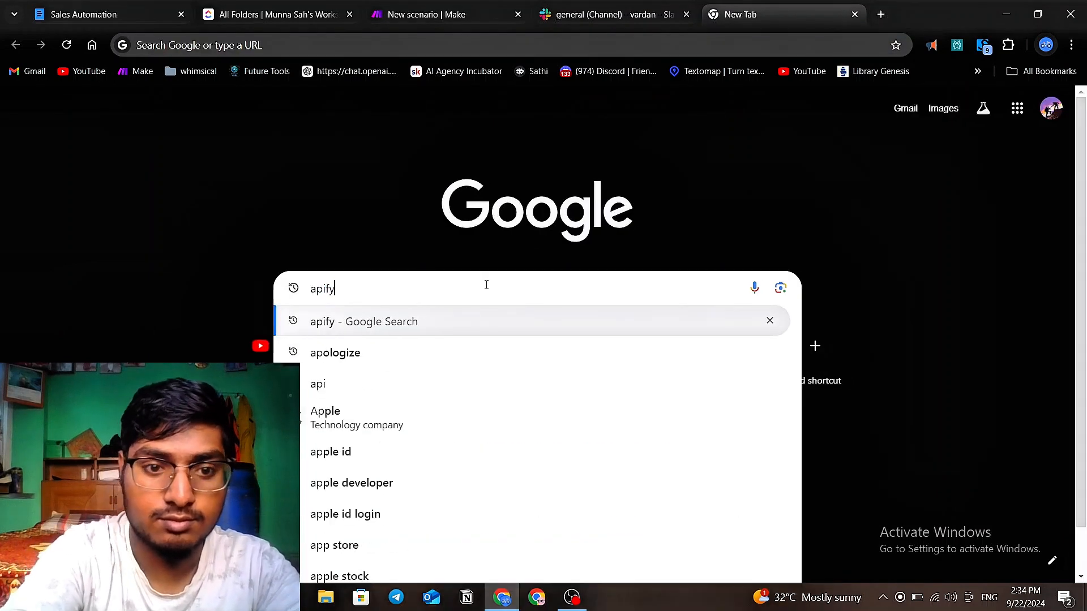
{"action": "type", "text": "fy"}
{"action": "key", "text": "Return"}
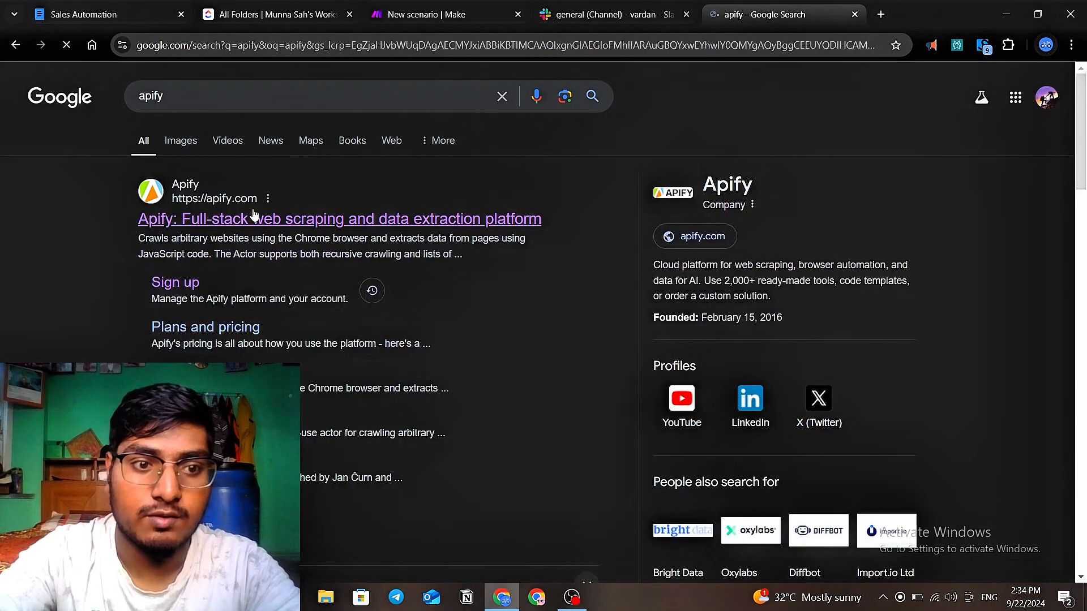
{"action": "left_click", "coordinate": [266, 224]}
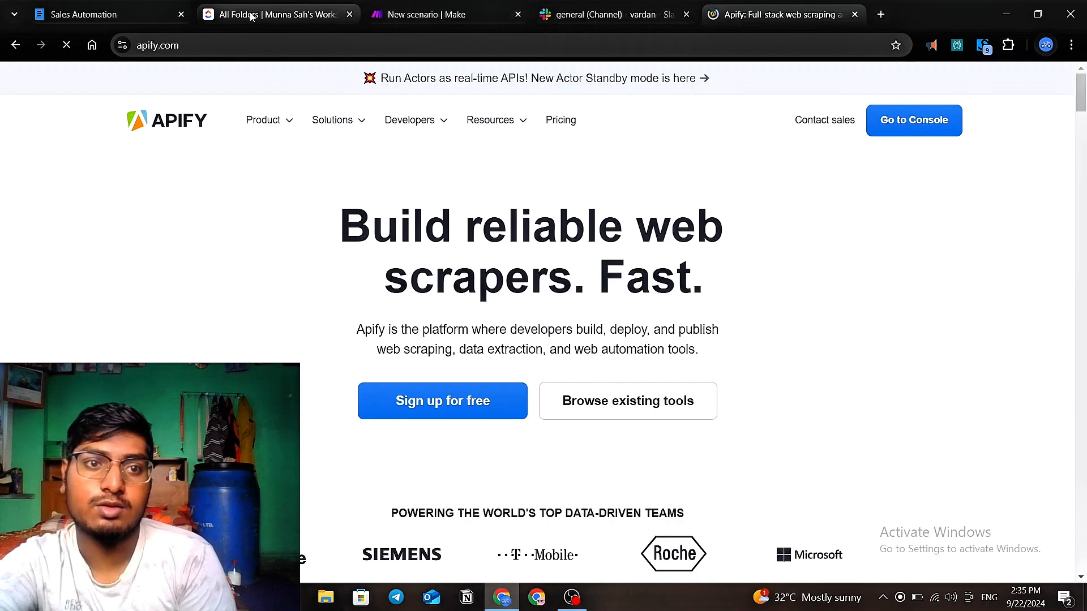
- Return to the Make scenario, spread its modules apart, and unlink the Slack module from the ClickUp module
{"action": "left_click", "coordinate": [92, 15]}
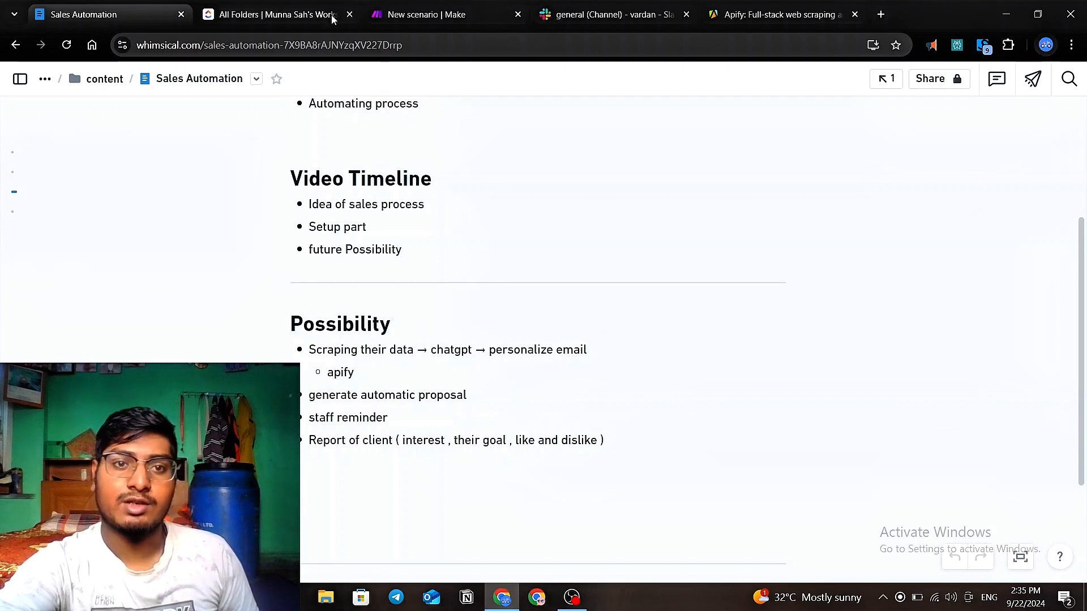
{"action": "left_click", "coordinate": [396, 15]}
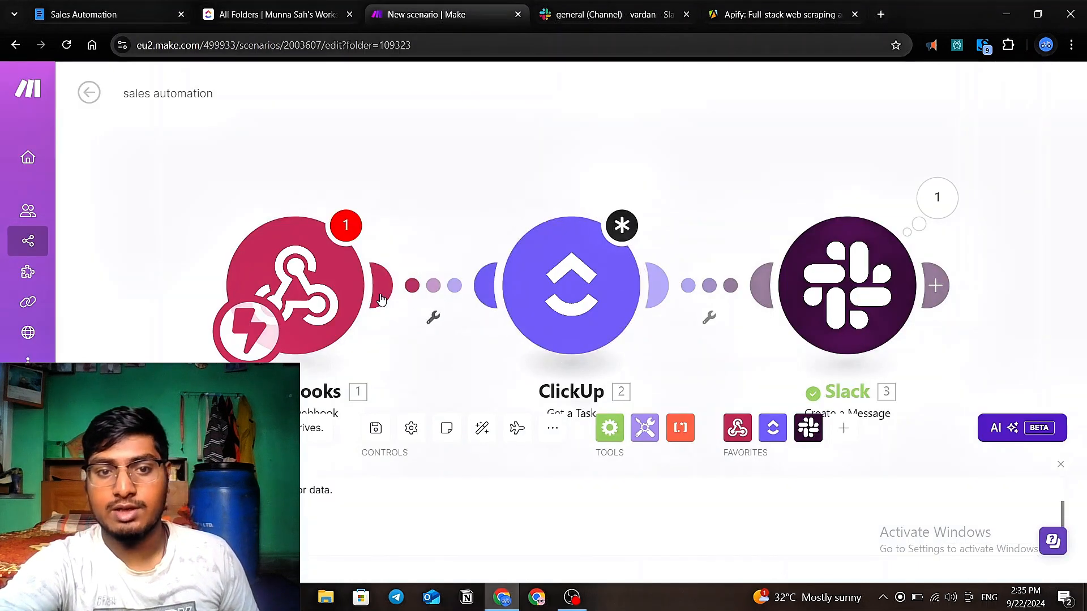
{"action": "left_click_drag", "start_coordinate": [341, 302], "coordinate": [224, 296]}
{"action": "left_click_drag", "start_coordinate": [558, 300], "coordinate": [364, 301]}
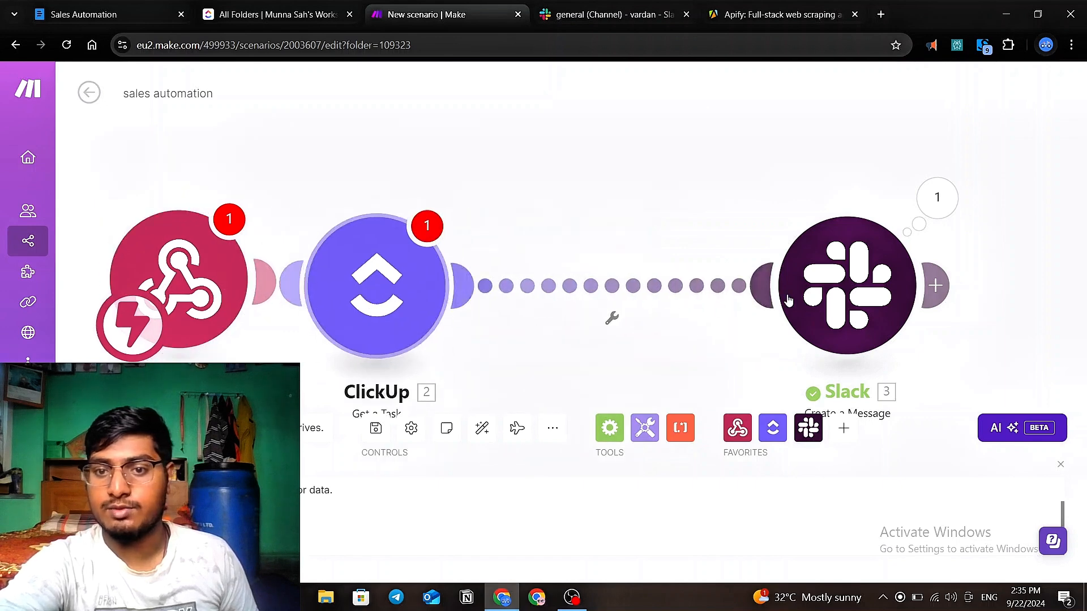
{"action": "left_click_drag", "start_coordinate": [788, 300], "coordinate": [946, 298]}
{"action": "right_click", "coordinate": [676, 288]}
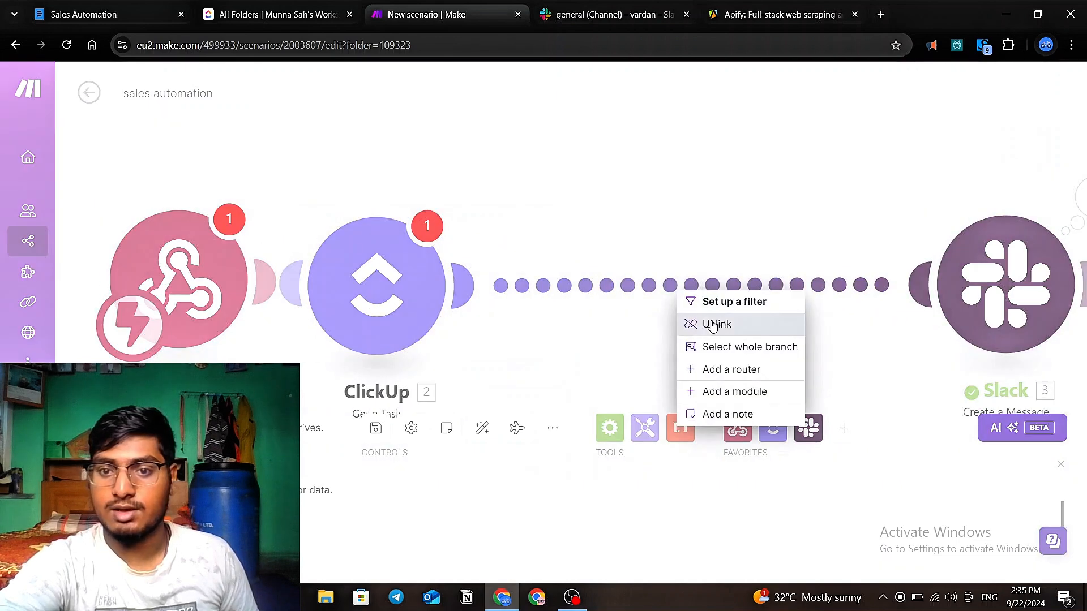
{"action": "left_click", "coordinate": [701, 322]}
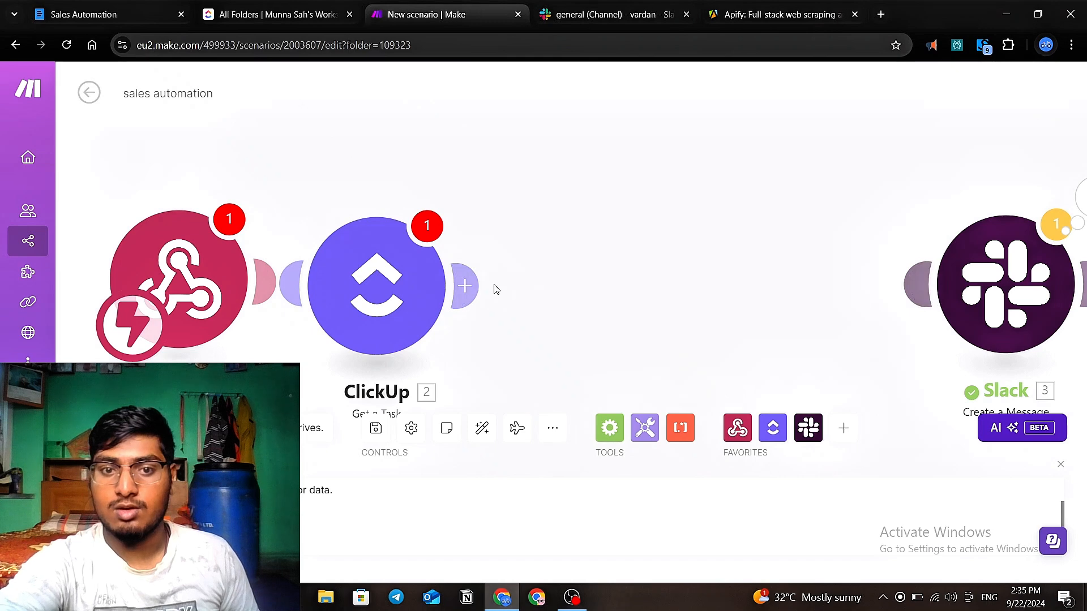
- Add an OpenAI Message an Assistant module after ClickUp's Get a Task and close its settings without creating a connection
{"action": "left_click", "coordinate": [465, 286]}
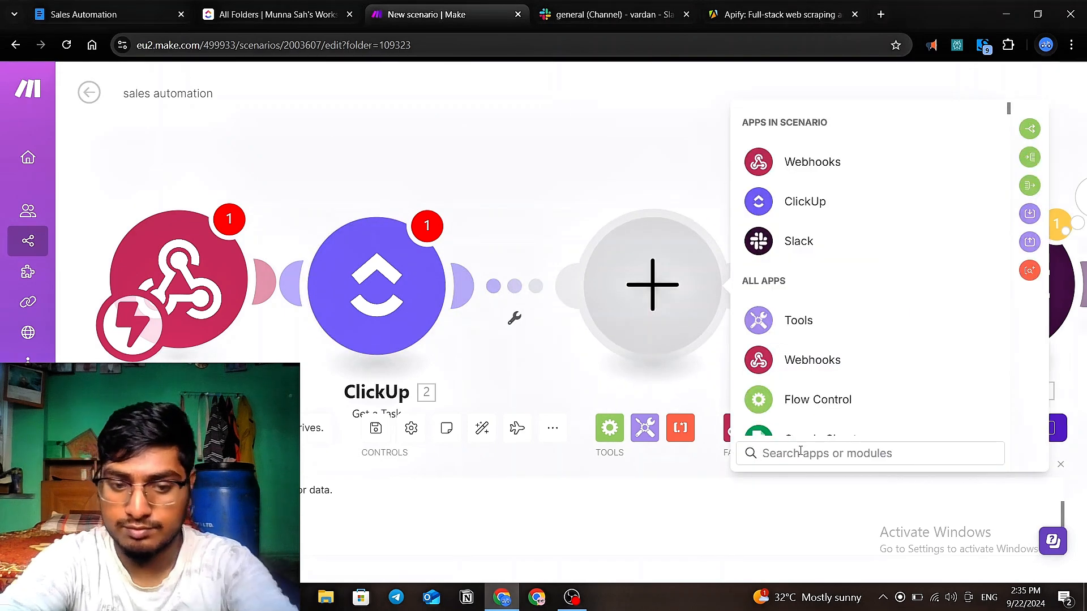
{"action": "type", "text": "ch"}
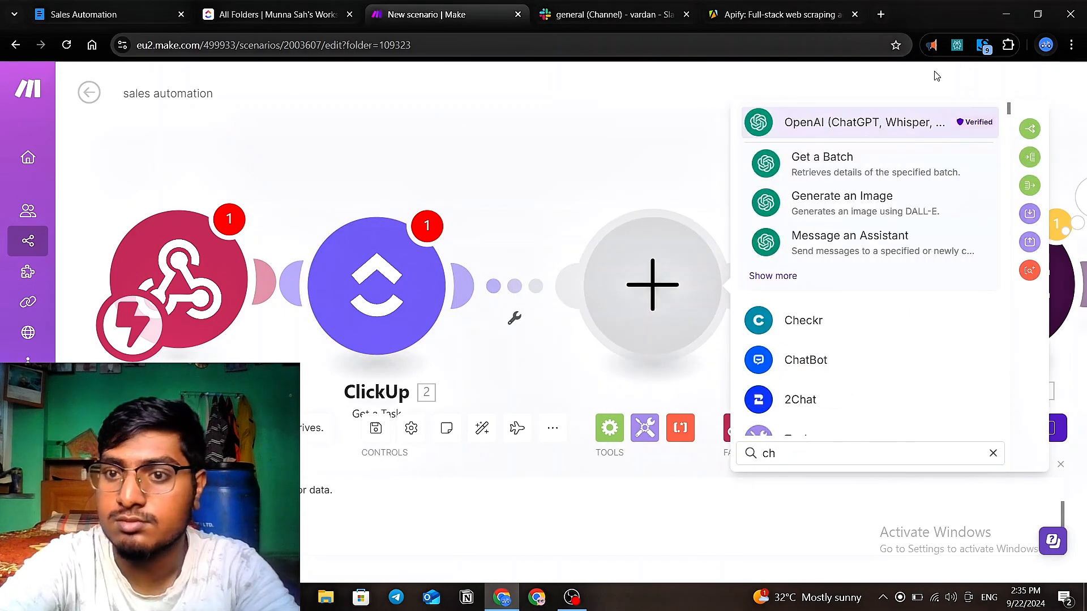
{"action": "left_click", "coordinate": [853, 135]}
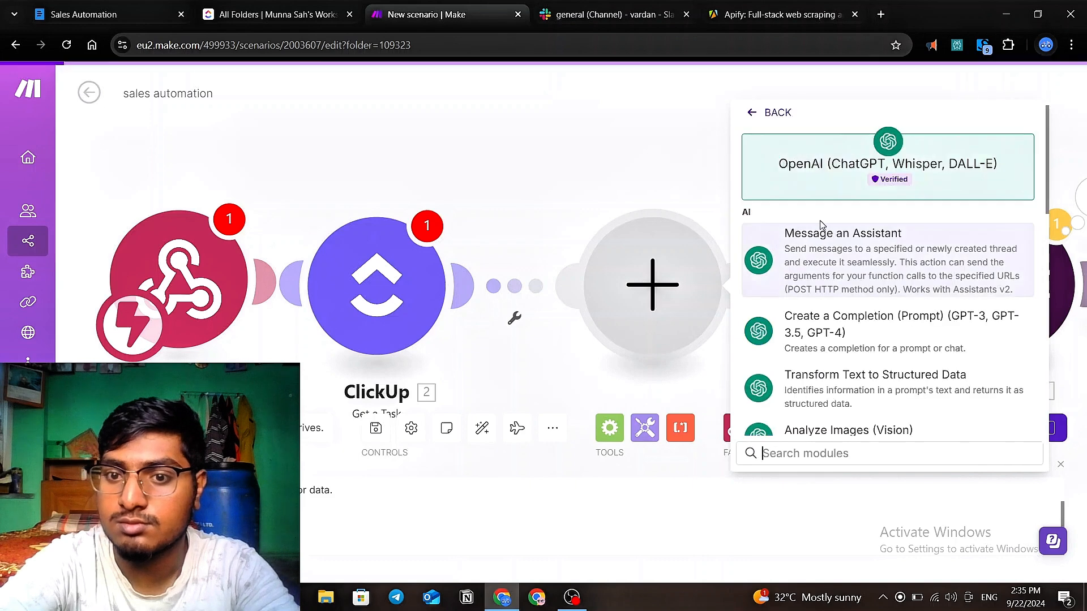
{"action": "left_click", "coordinate": [830, 264]}
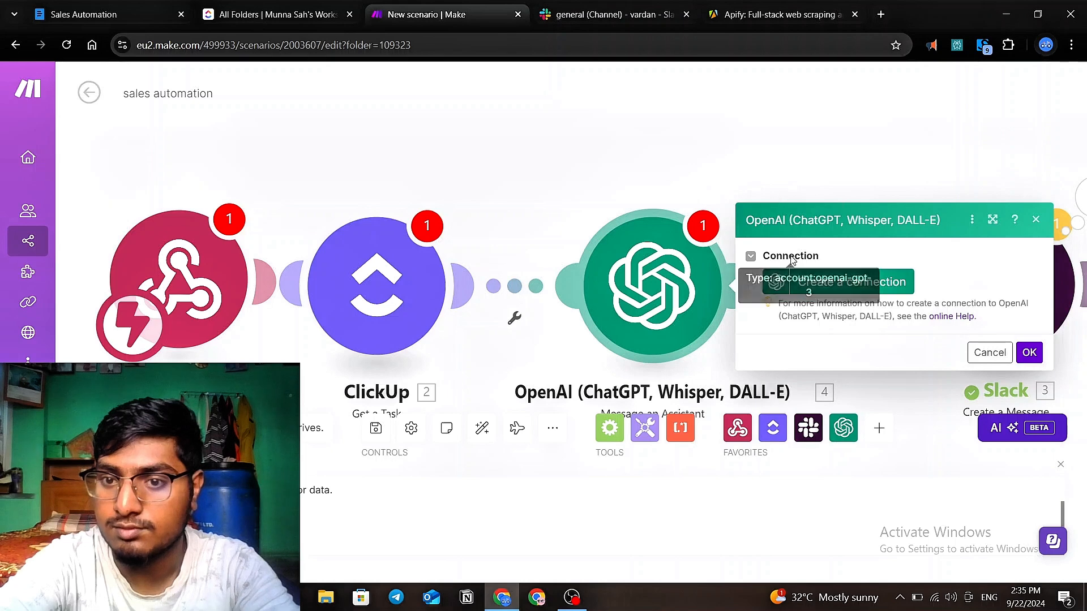
{"action": "left_click", "coordinate": [1028, 353]}
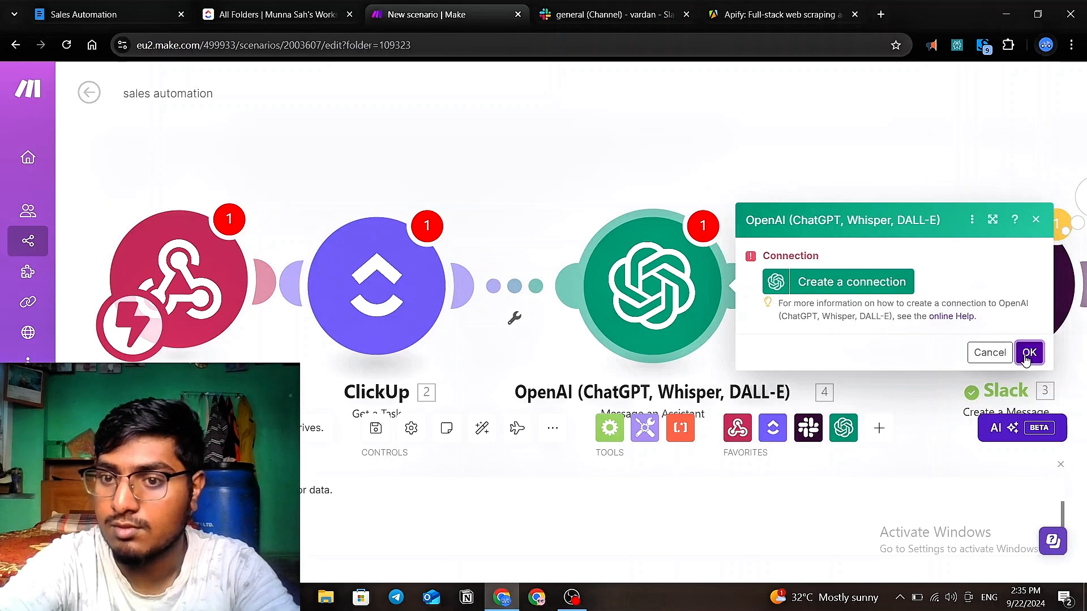
{"action": "left_click", "coordinate": [1035, 219]}
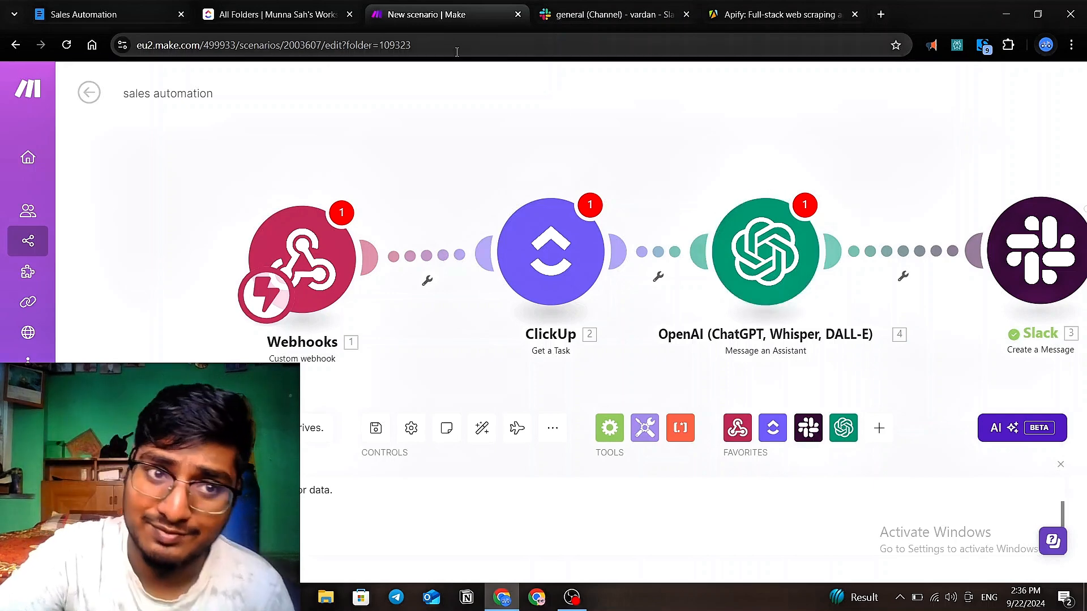
- Review the future automation ideas under Possibility in the Sales Automation document and check the ClickUp sales list
{"action": "left_click", "coordinate": [85, 14]}
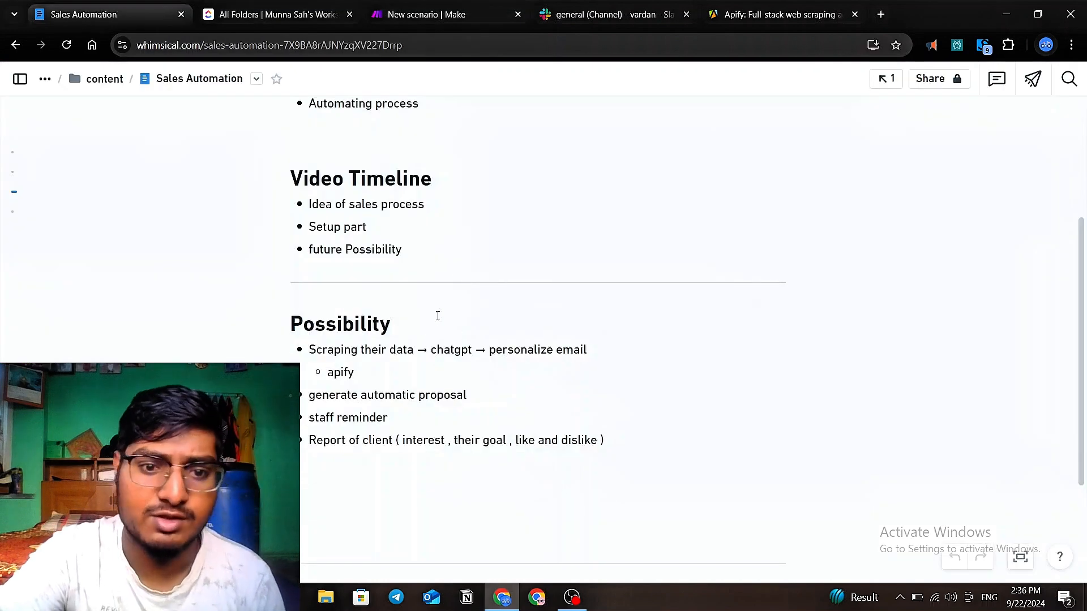
{"action": "scroll", "coordinate": [596, 379], "scroll_direction": "down", "scroll_amount": 1}
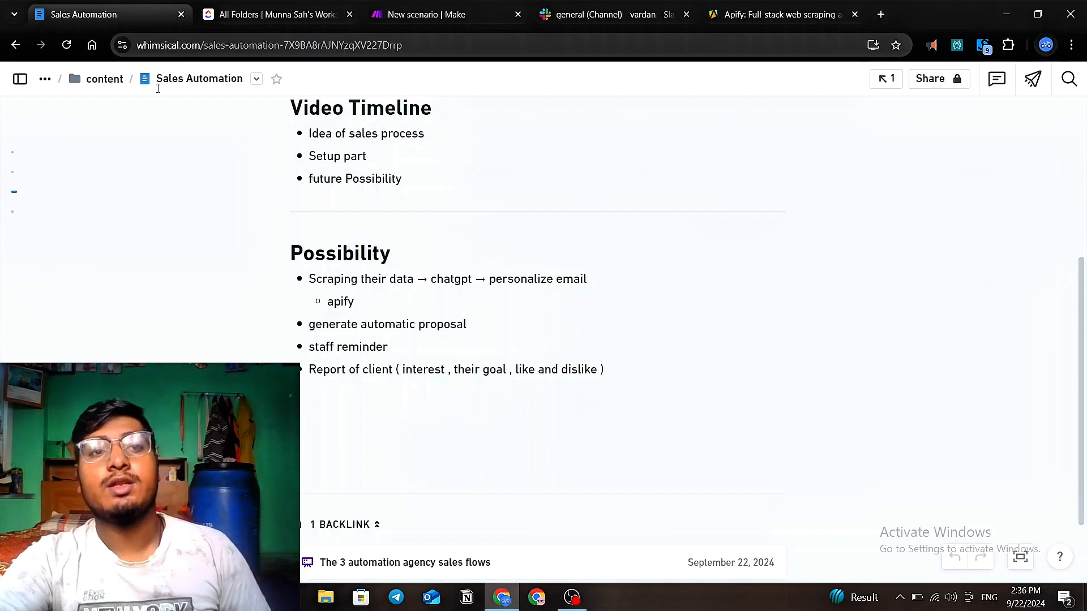
{"action": "left_click", "coordinate": [272, 13]}
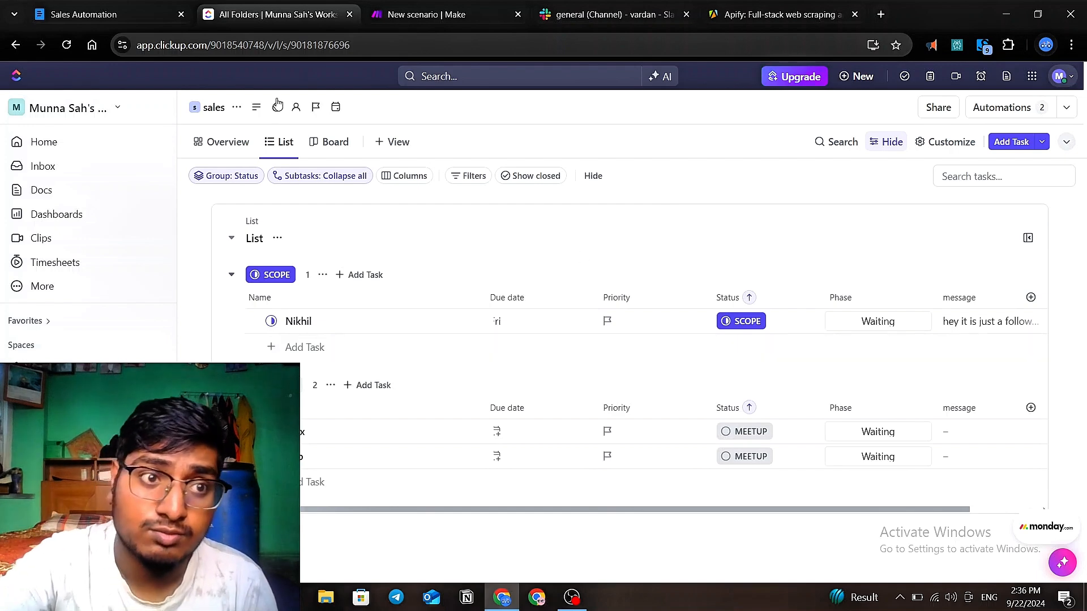
{"action": "left_click", "coordinate": [105, 14]}
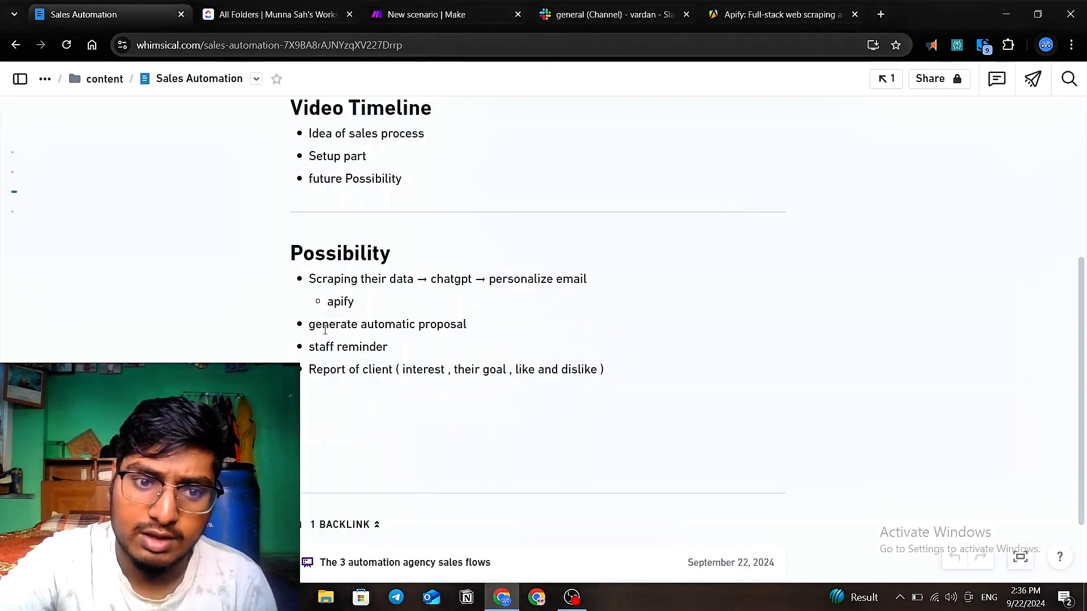